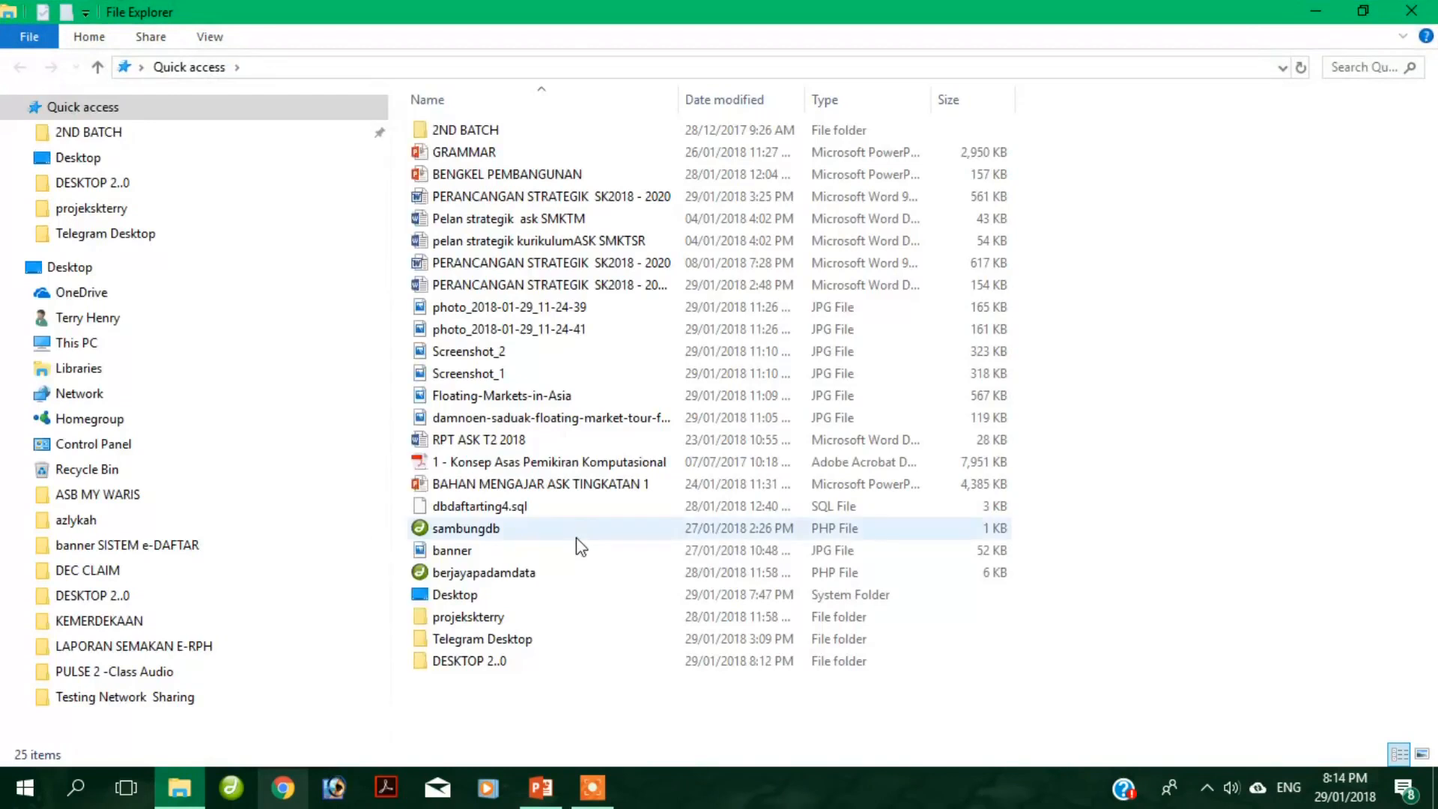
- Go to the htdocs folder inside the xampp folder on Local Disk (C:)
click(77, 346)
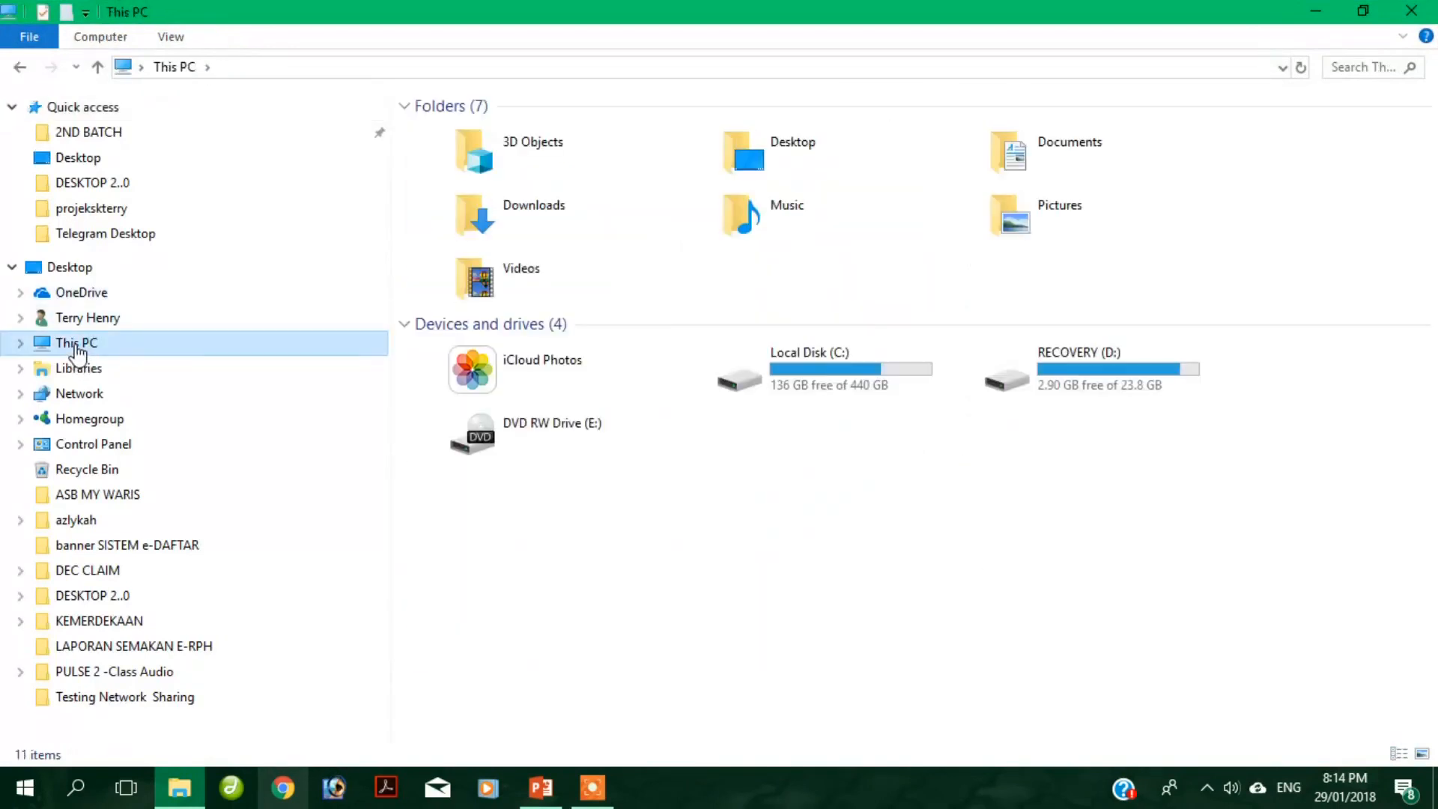
click(855, 387)
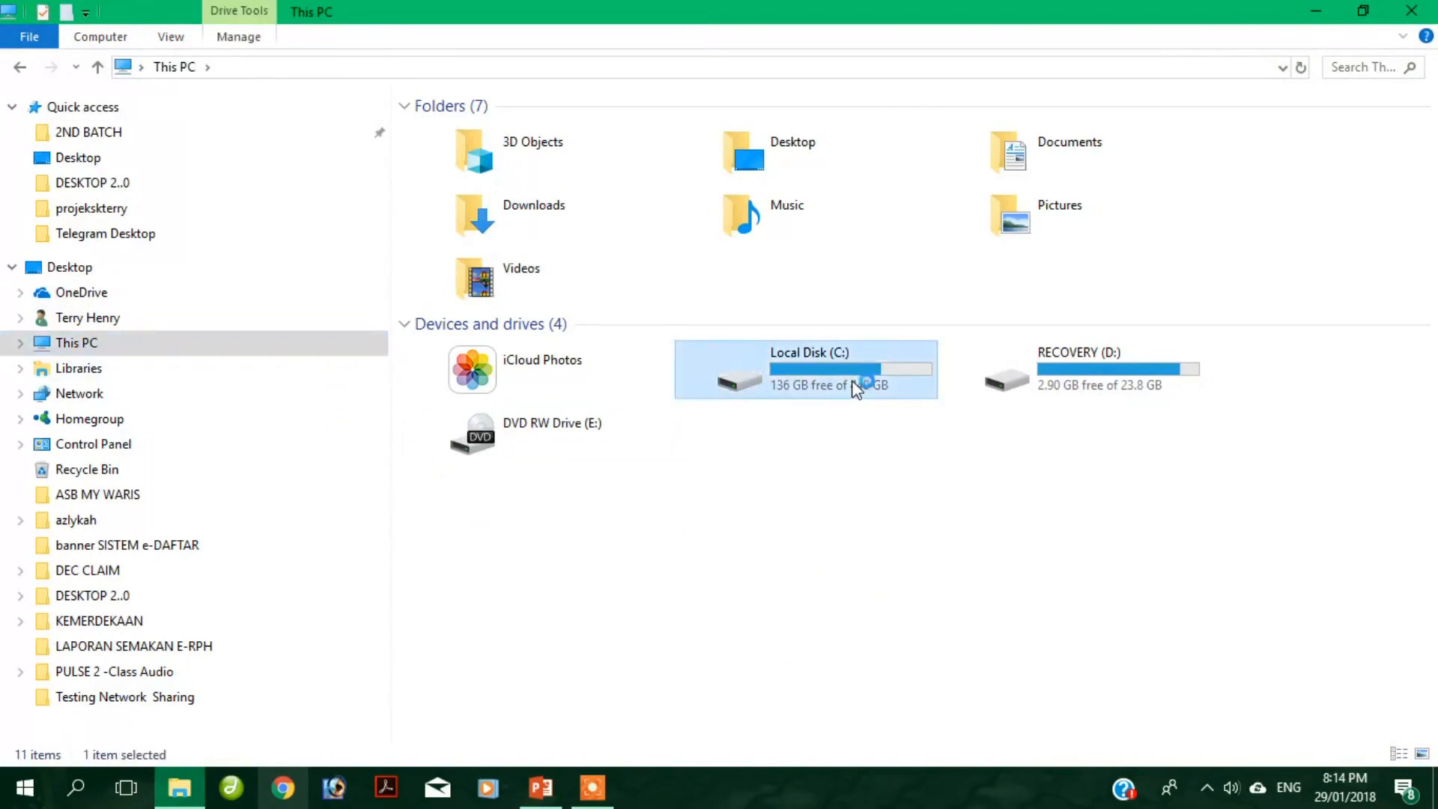
double_click(856, 388)
click(1236, 586)
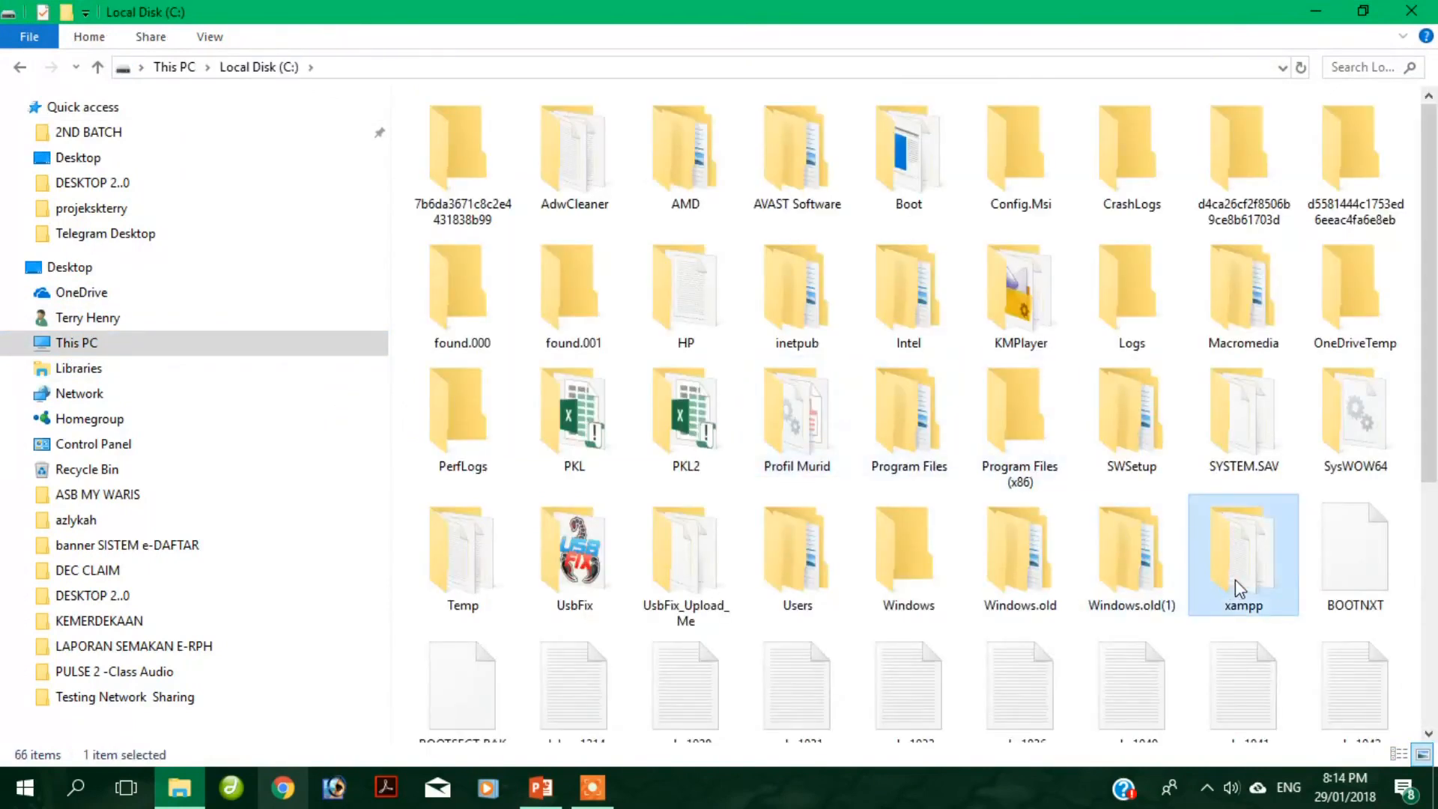
double_click(1235, 579)
double_click(503, 255)
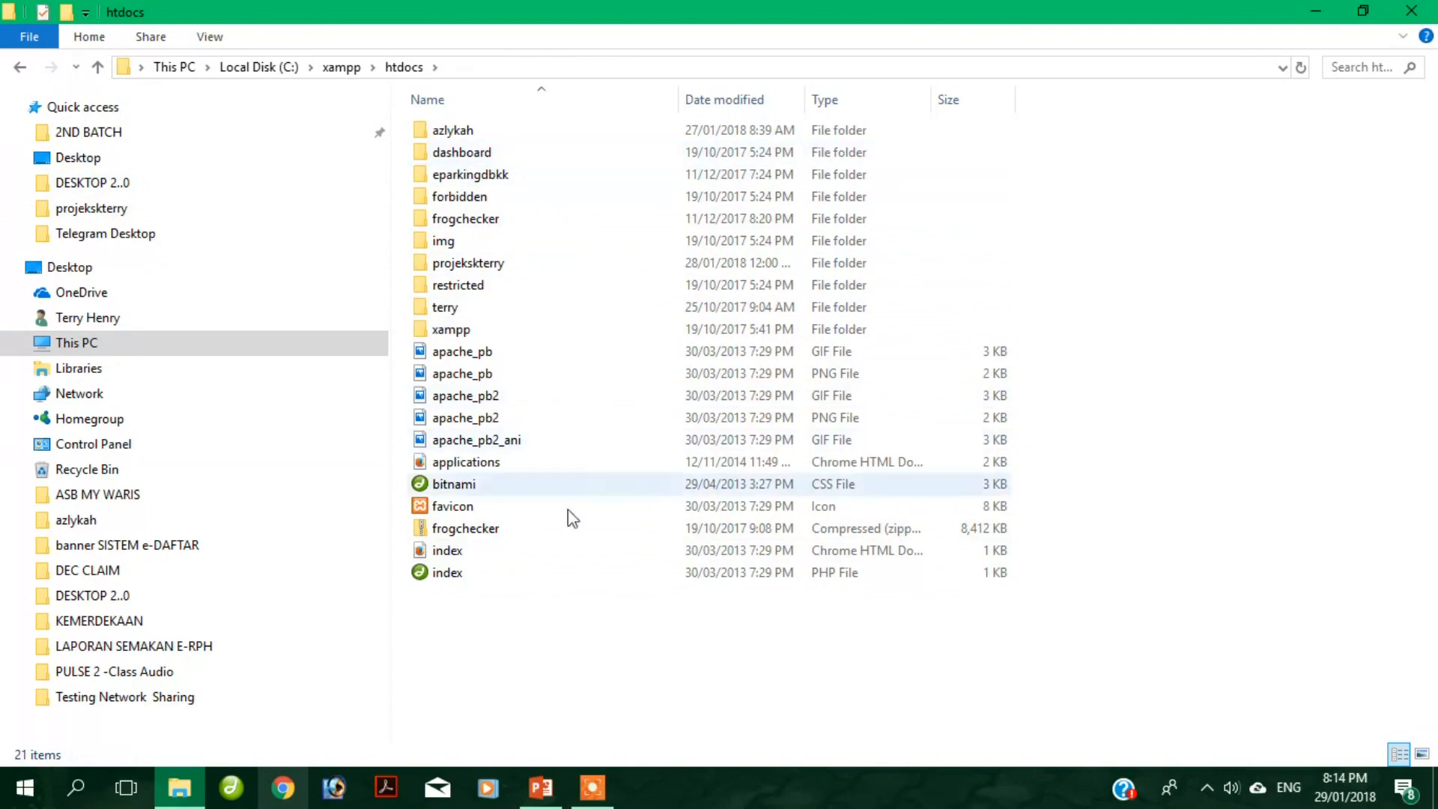
- Create a new folder named projeksk in htdocs
right_click(543, 659)
mouse_move(596, 609)
click(931, 209)
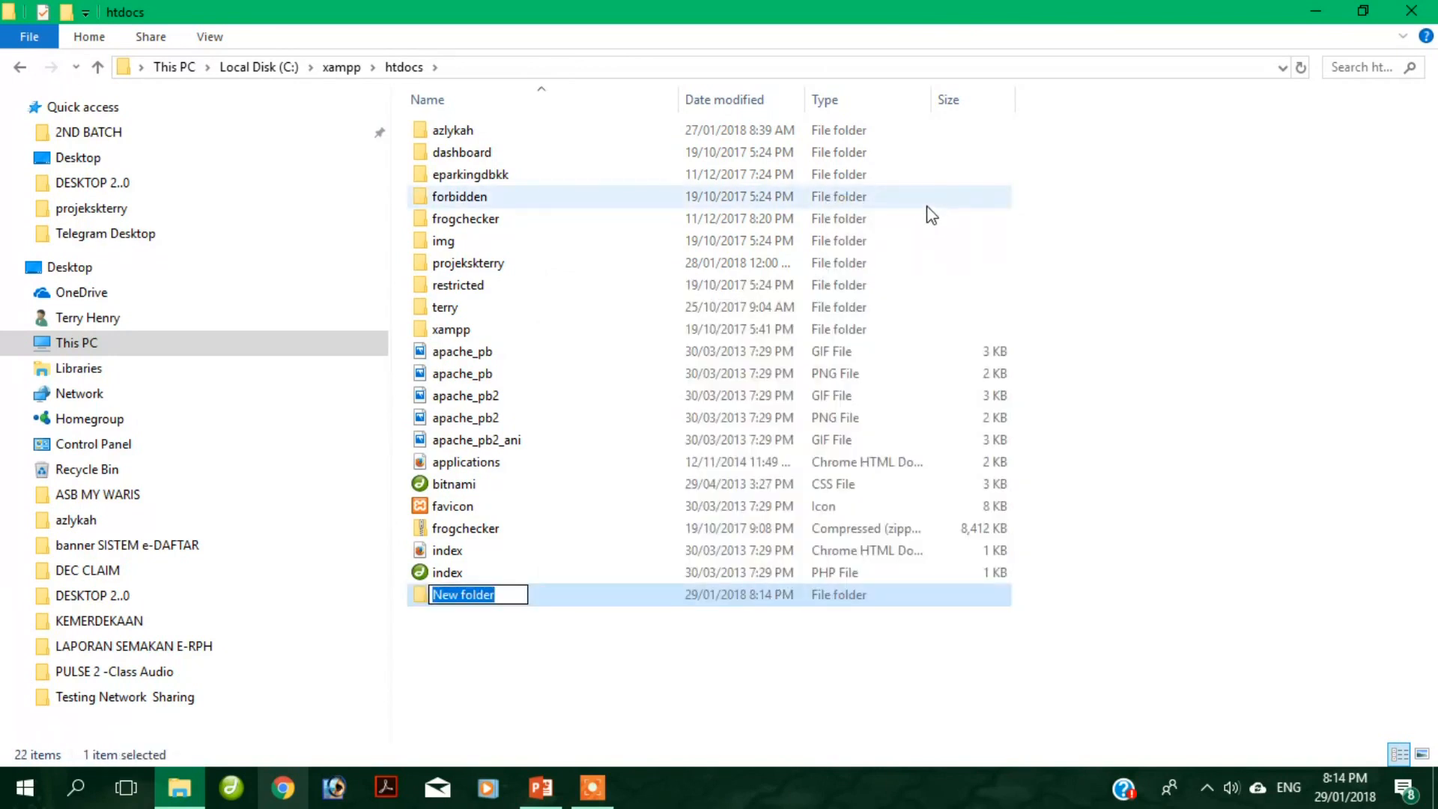
text(projeksk)
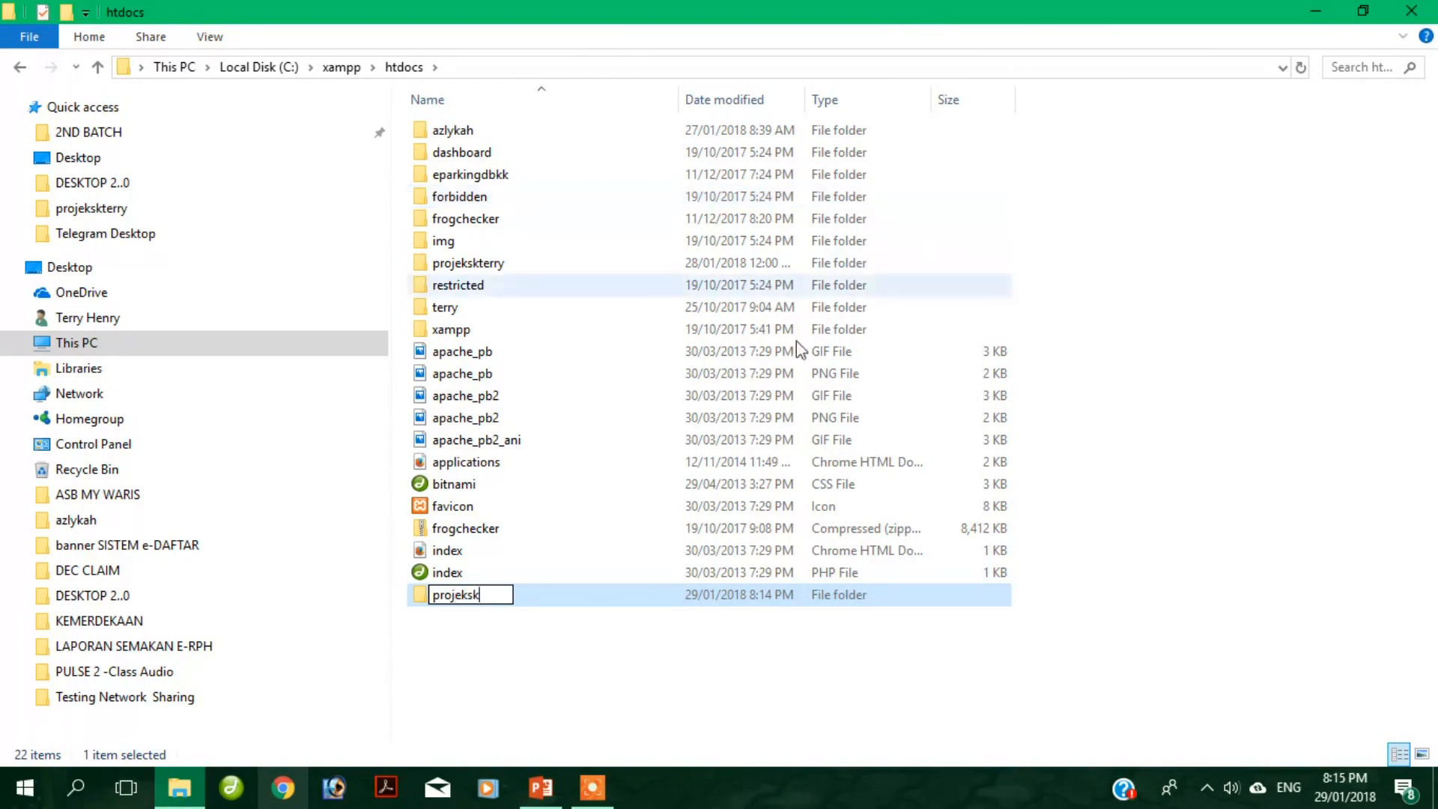
click(613, 662)
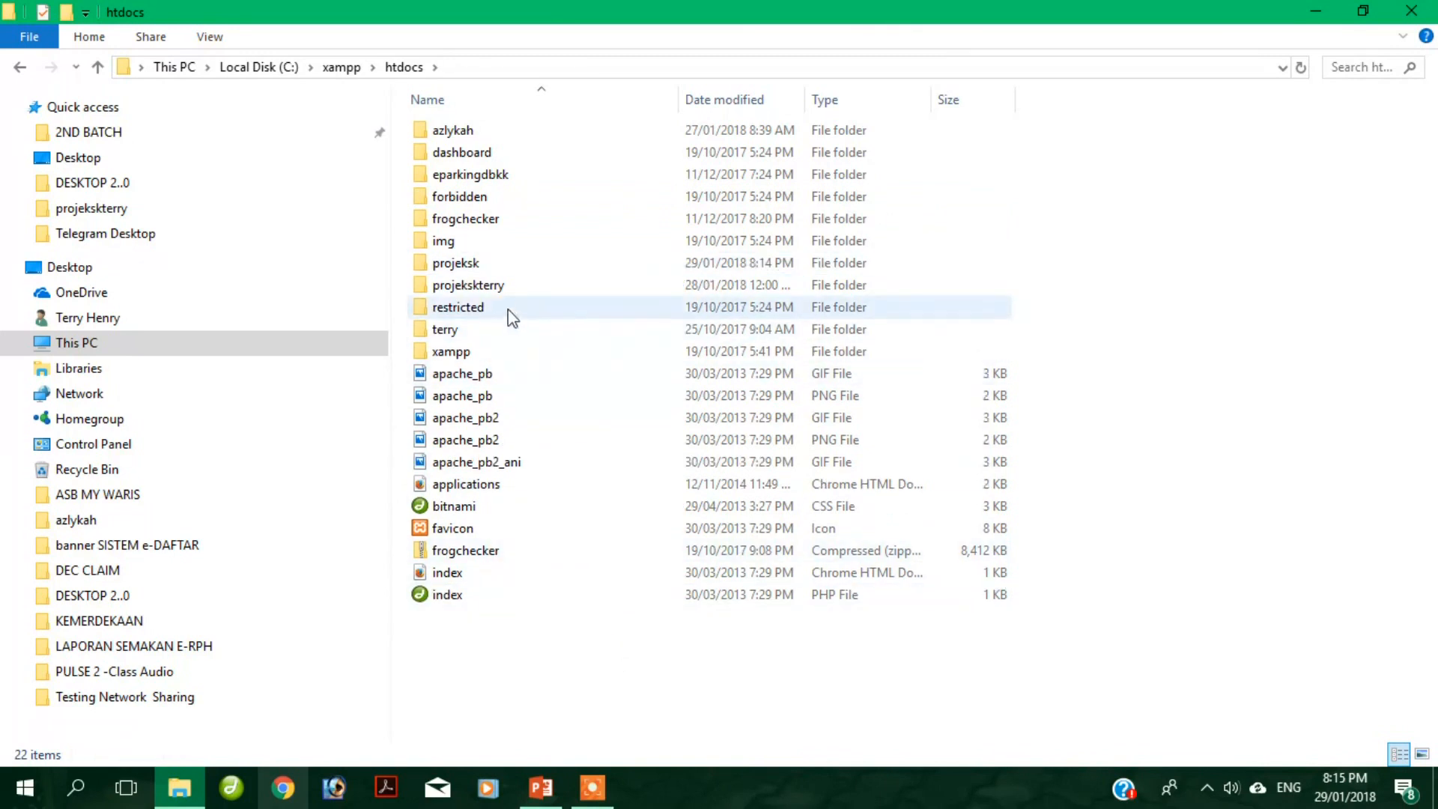
- Open the projeksk folder and create a subfolder named gambar in it
double_click(484, 263)
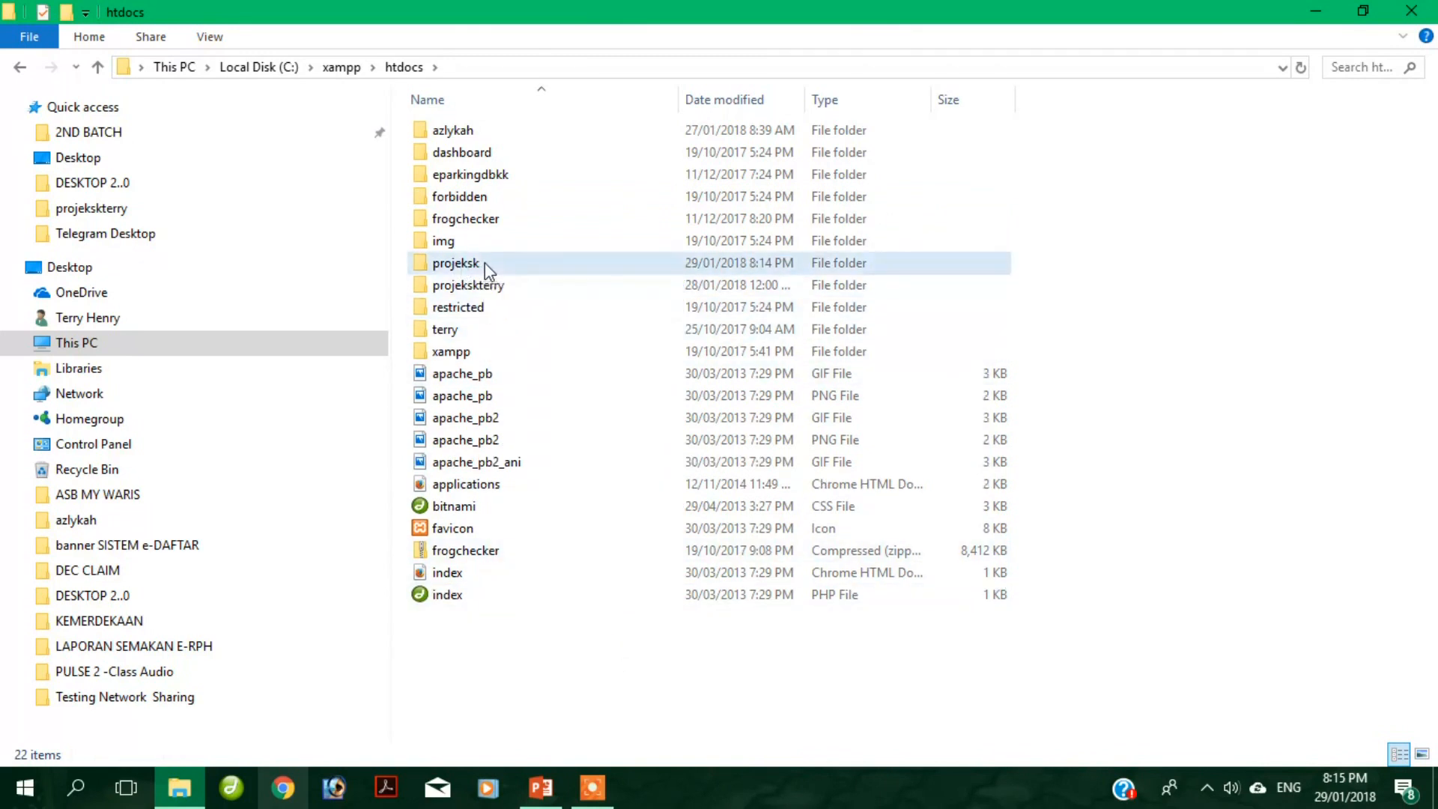
right_click(658, 248)
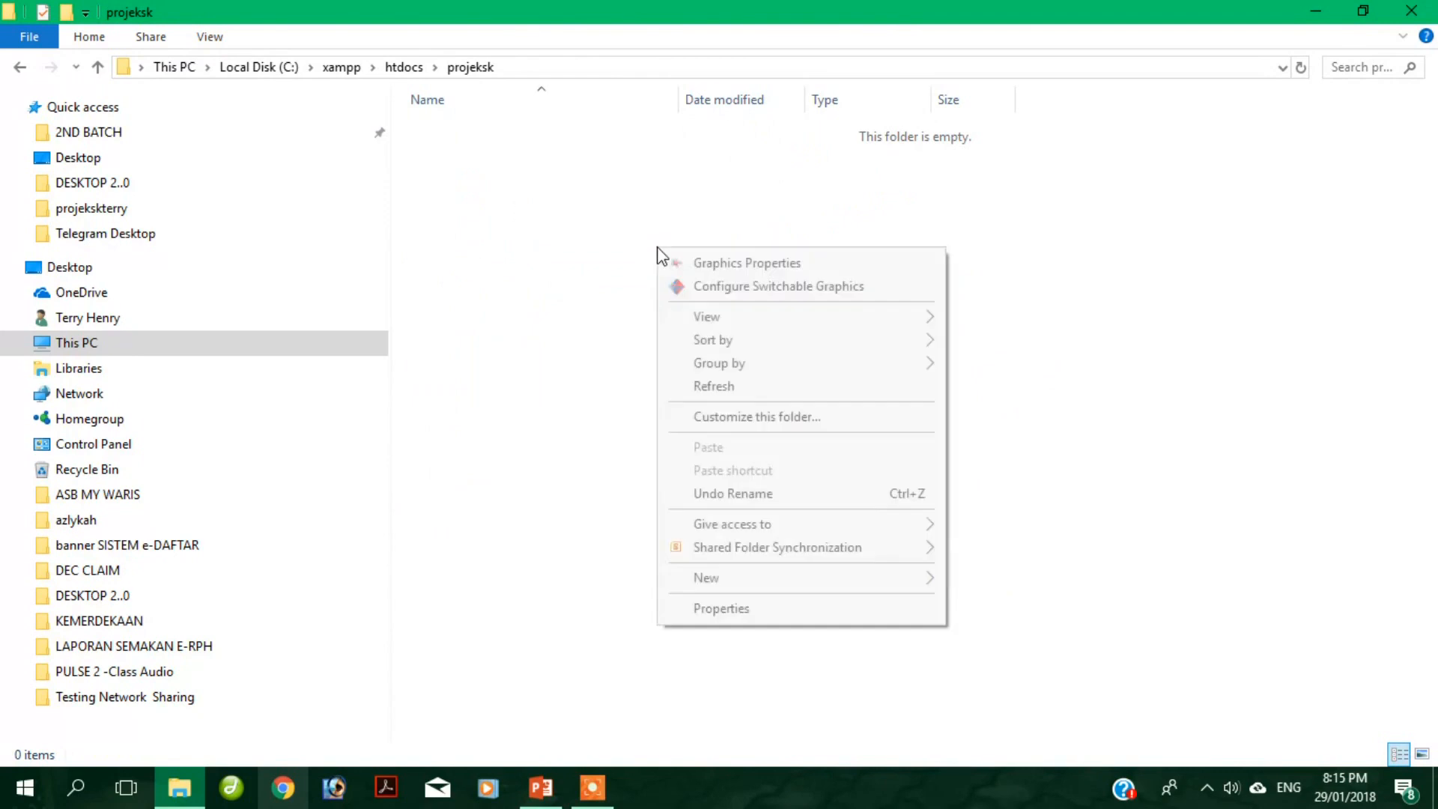
mouse_move(719, 573)
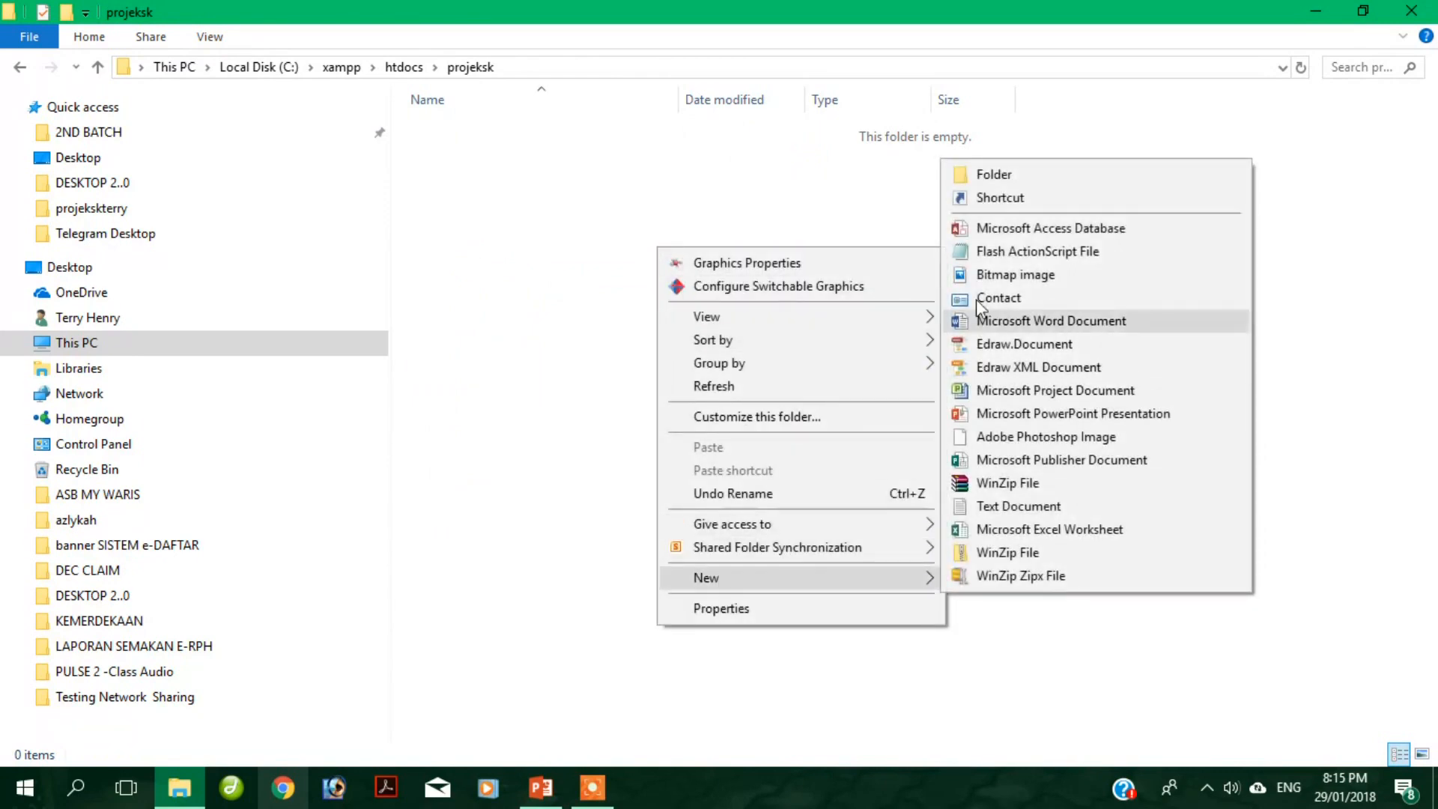
click(996, 177)
text(g)
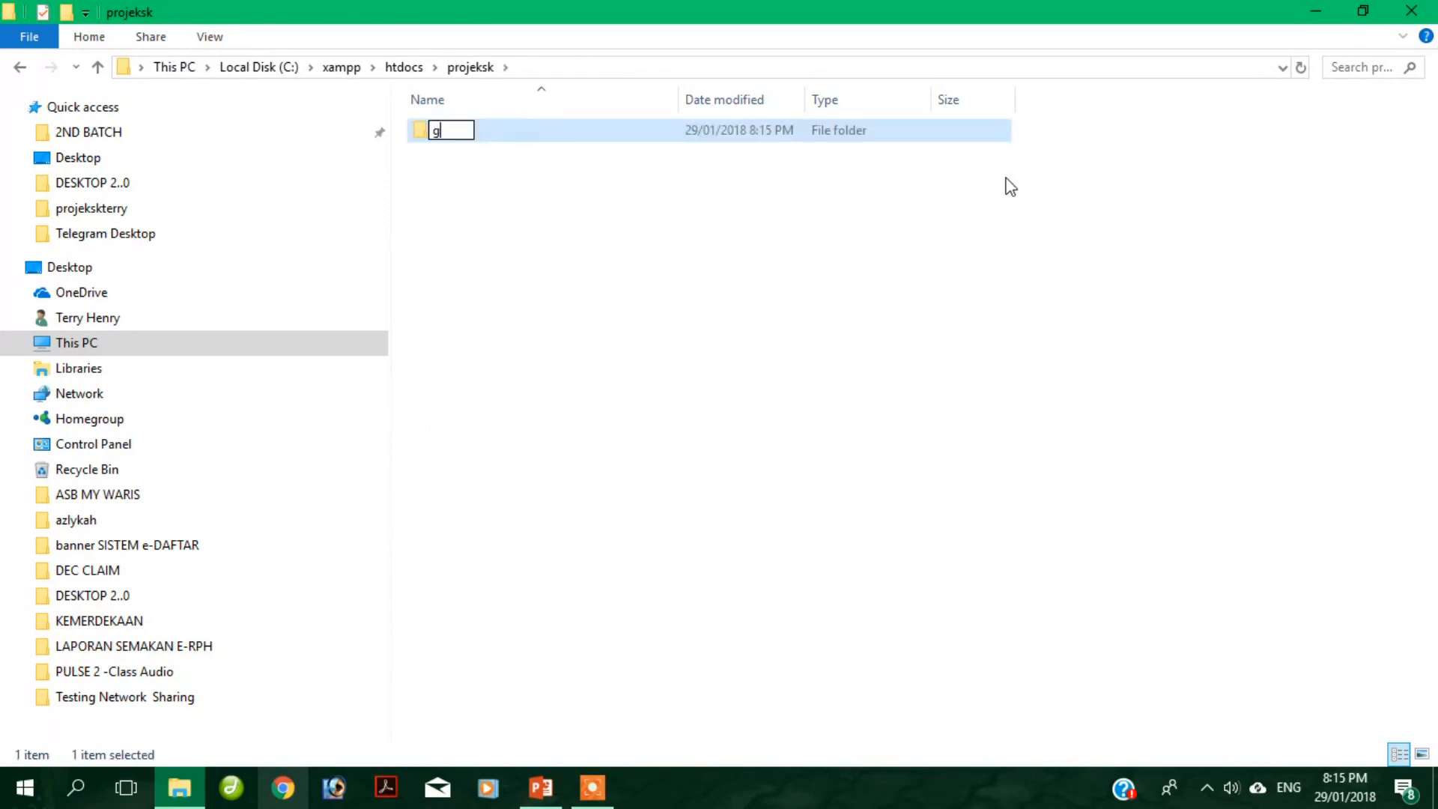
text(ambar)
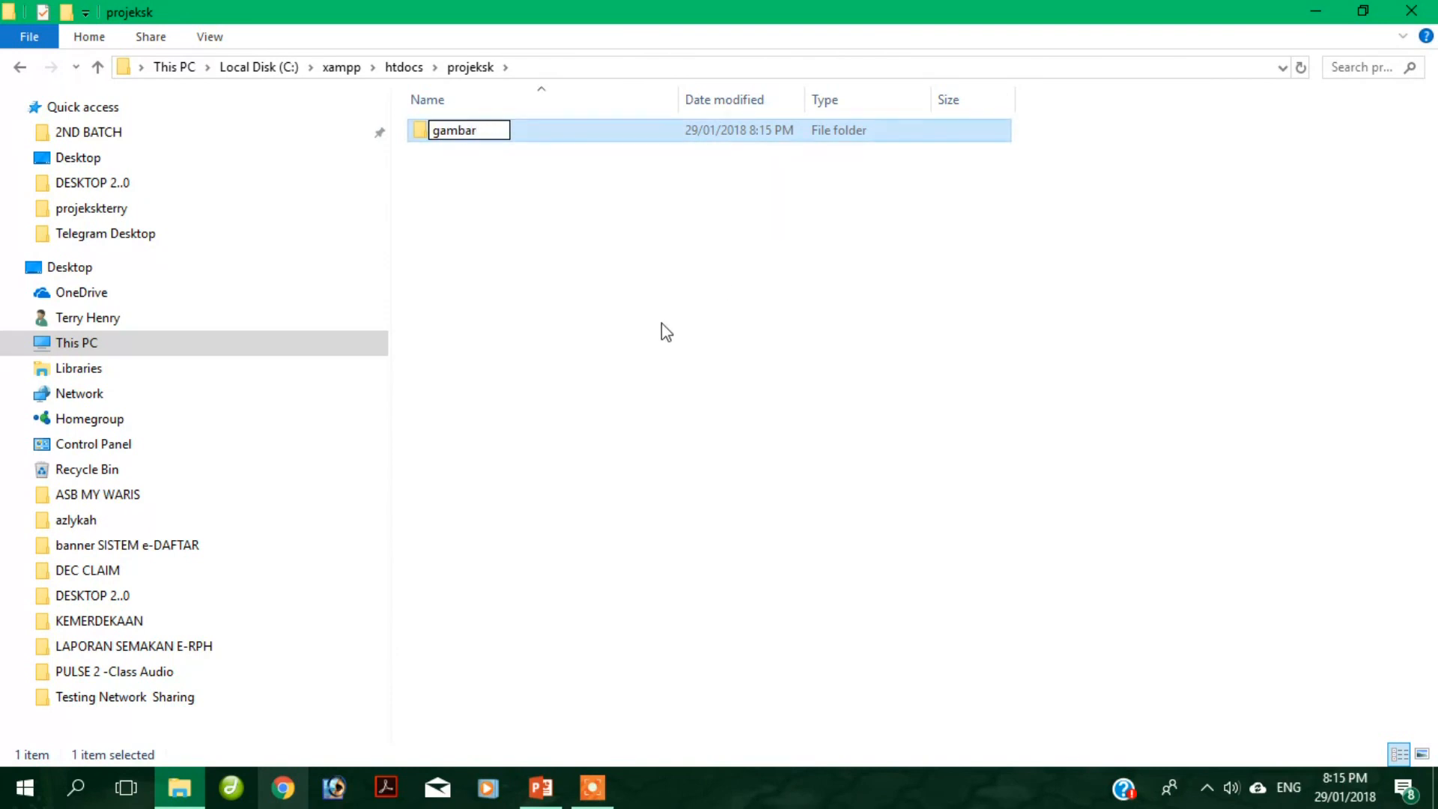
- Create a second subfolder named ikon in the projeksk folder
right_click(662, 322)
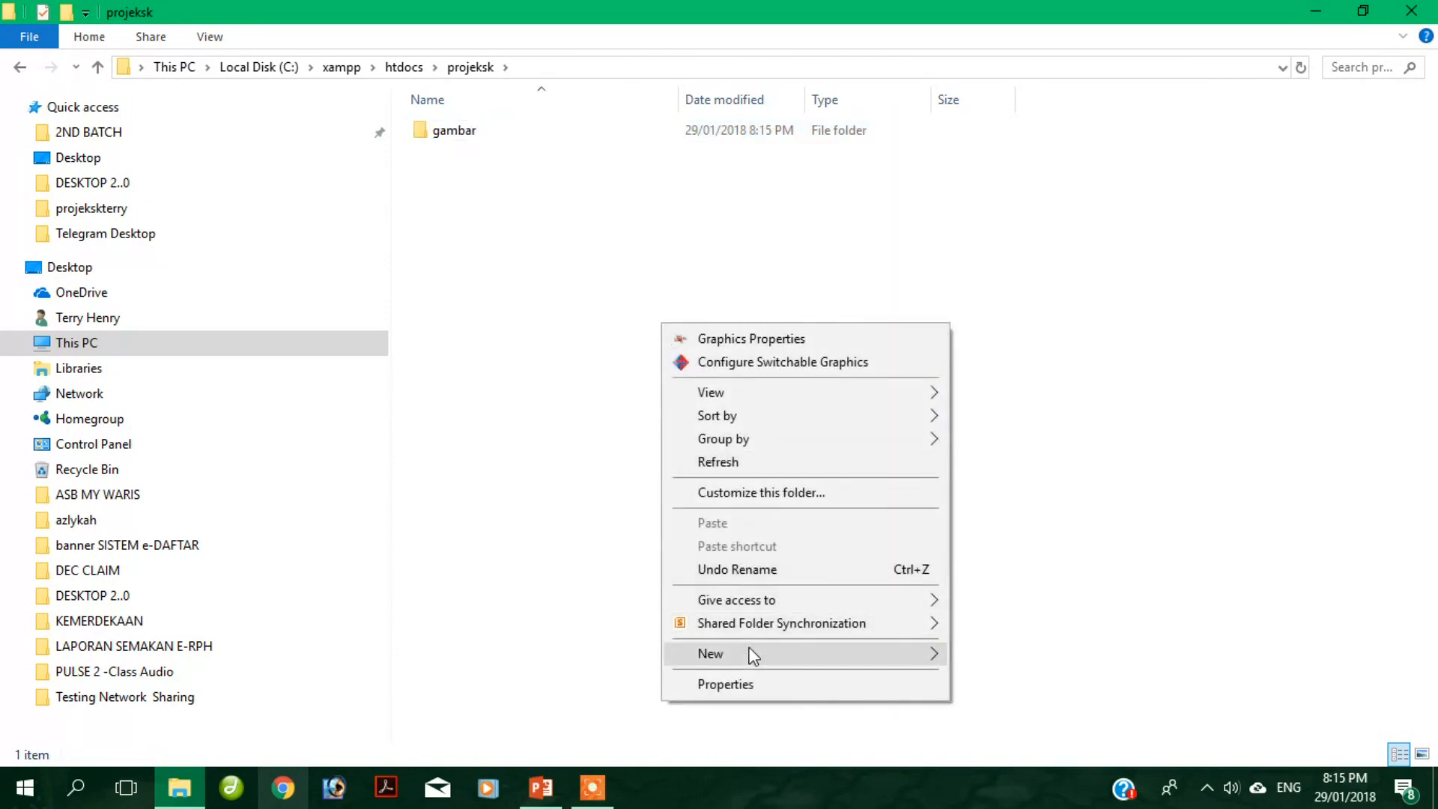
mouse_move(753, 656)
click(996, 248)
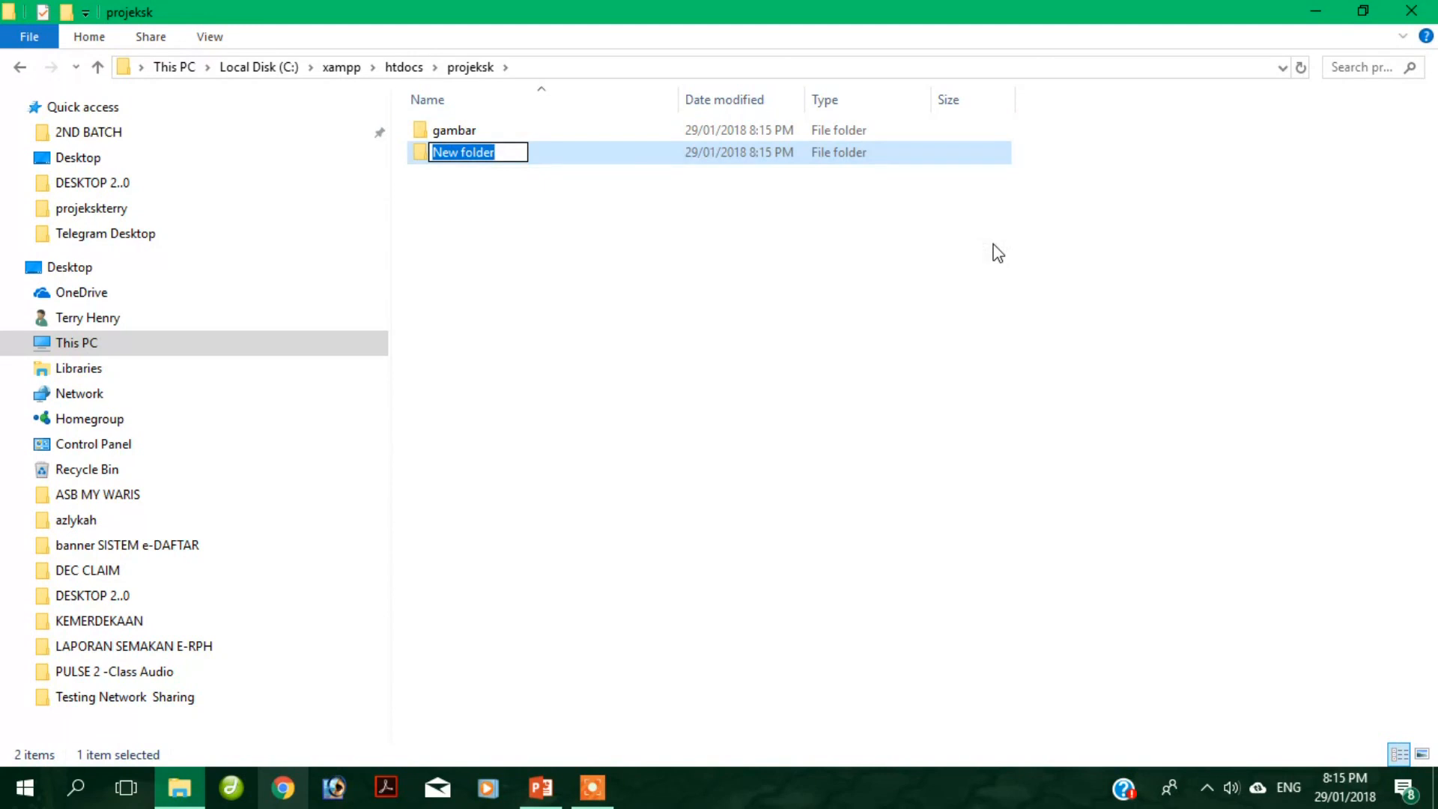
text(iko)
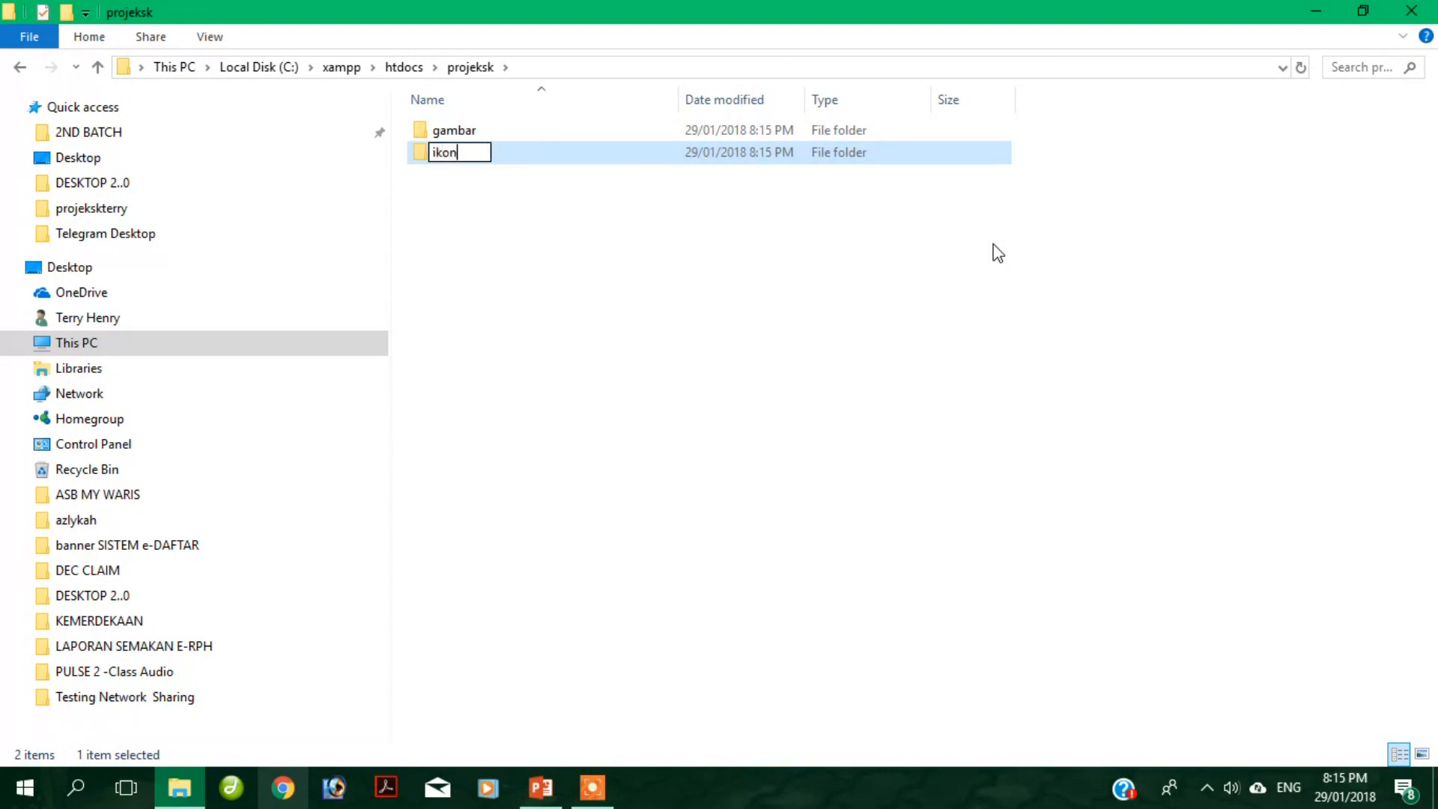
text(n)
click(735, 332)
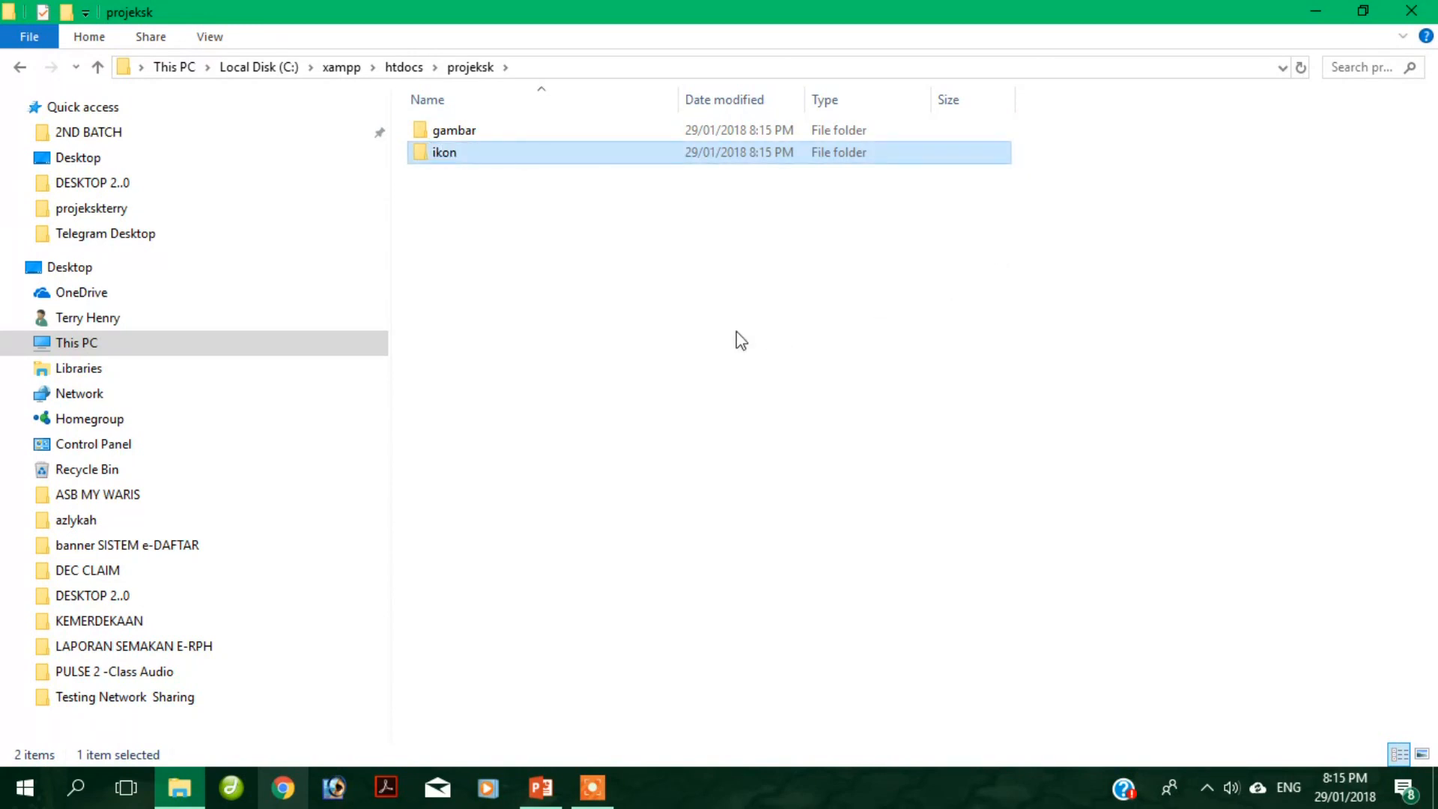
- Create a third subfolder named video in the projeksk folder
right_click(661, 322)
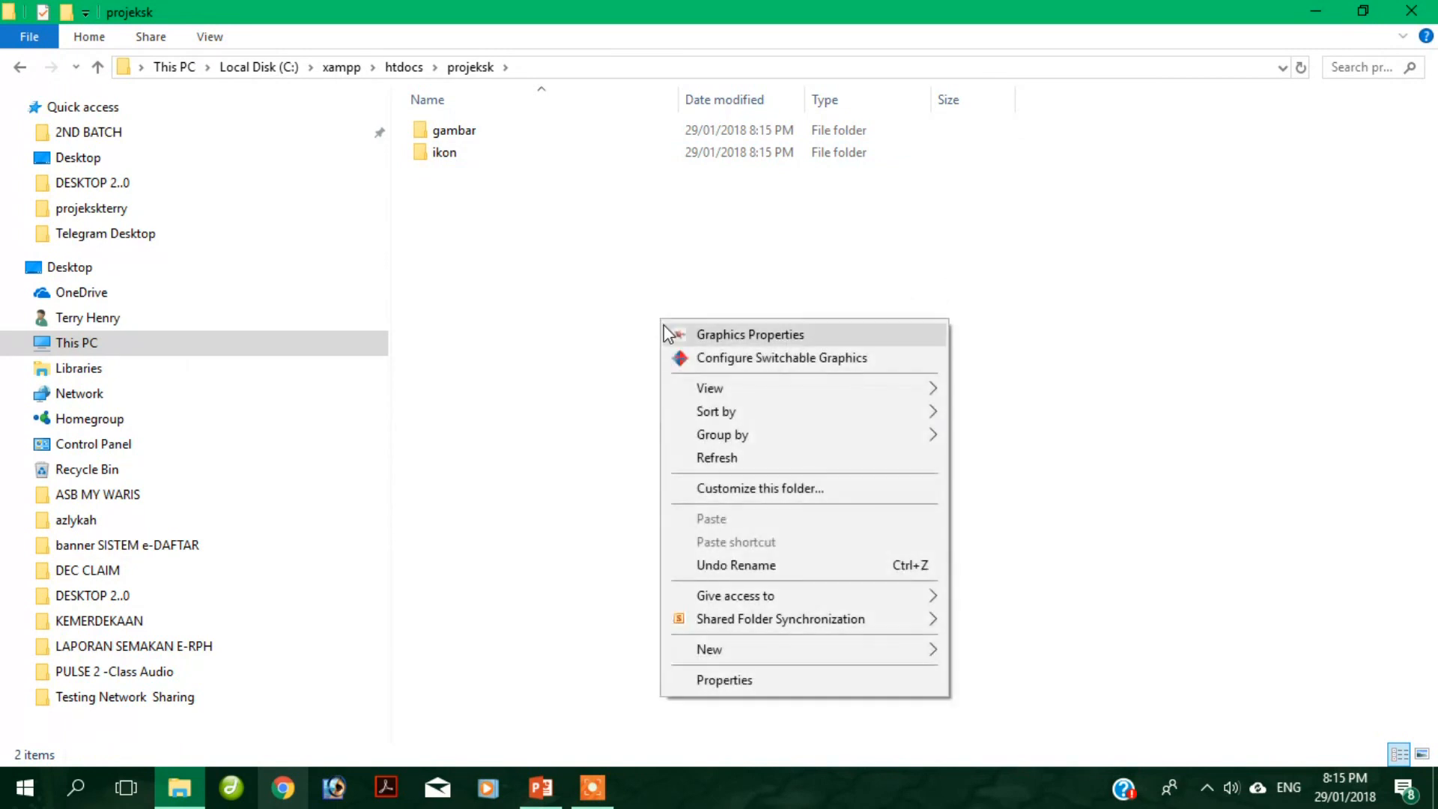
click(708, 648)
click(986, 247)
text(video)
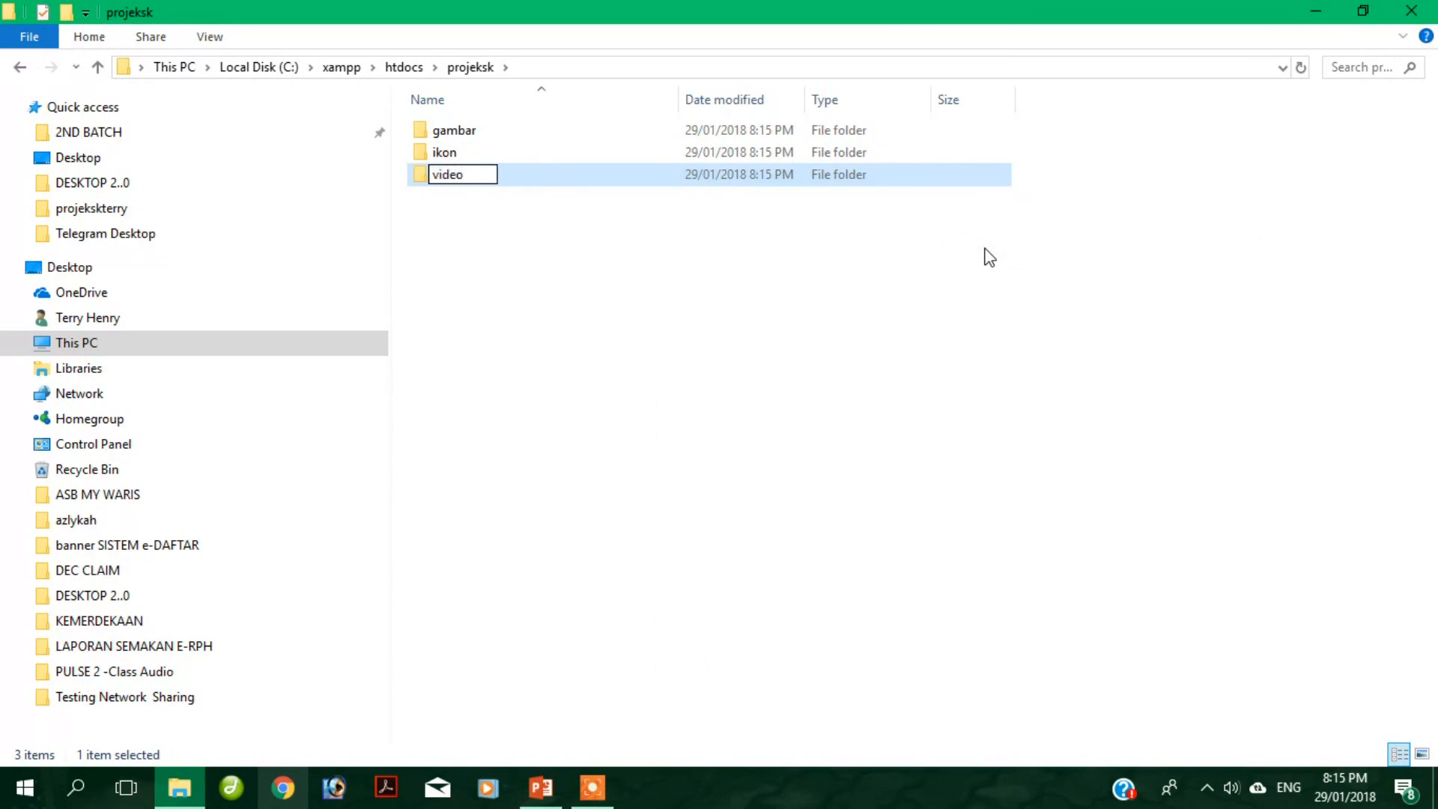
click(753, 335)
click(472, 177)
click(471, 152)
click(472, 132)
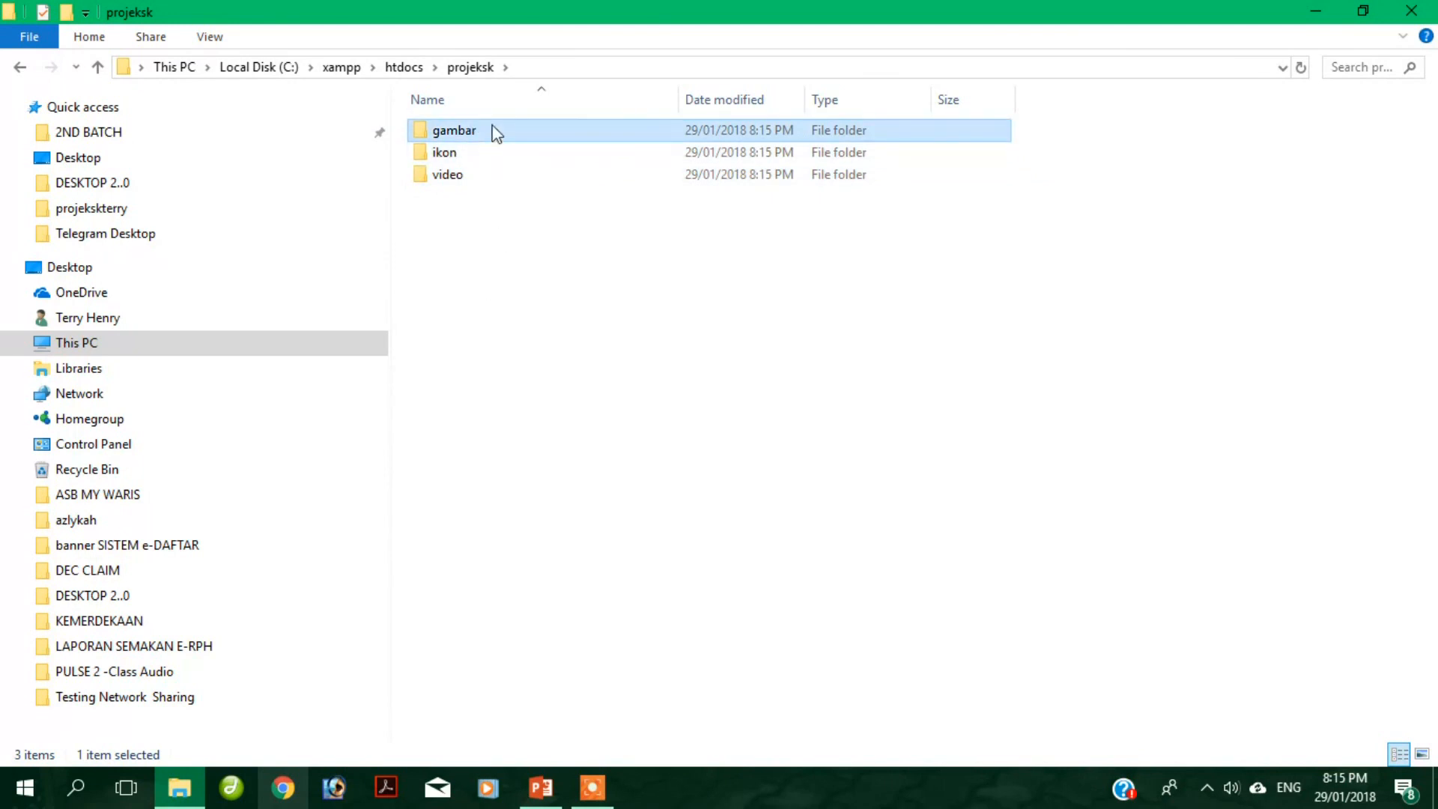
click(468, 159)
click(470, 176)
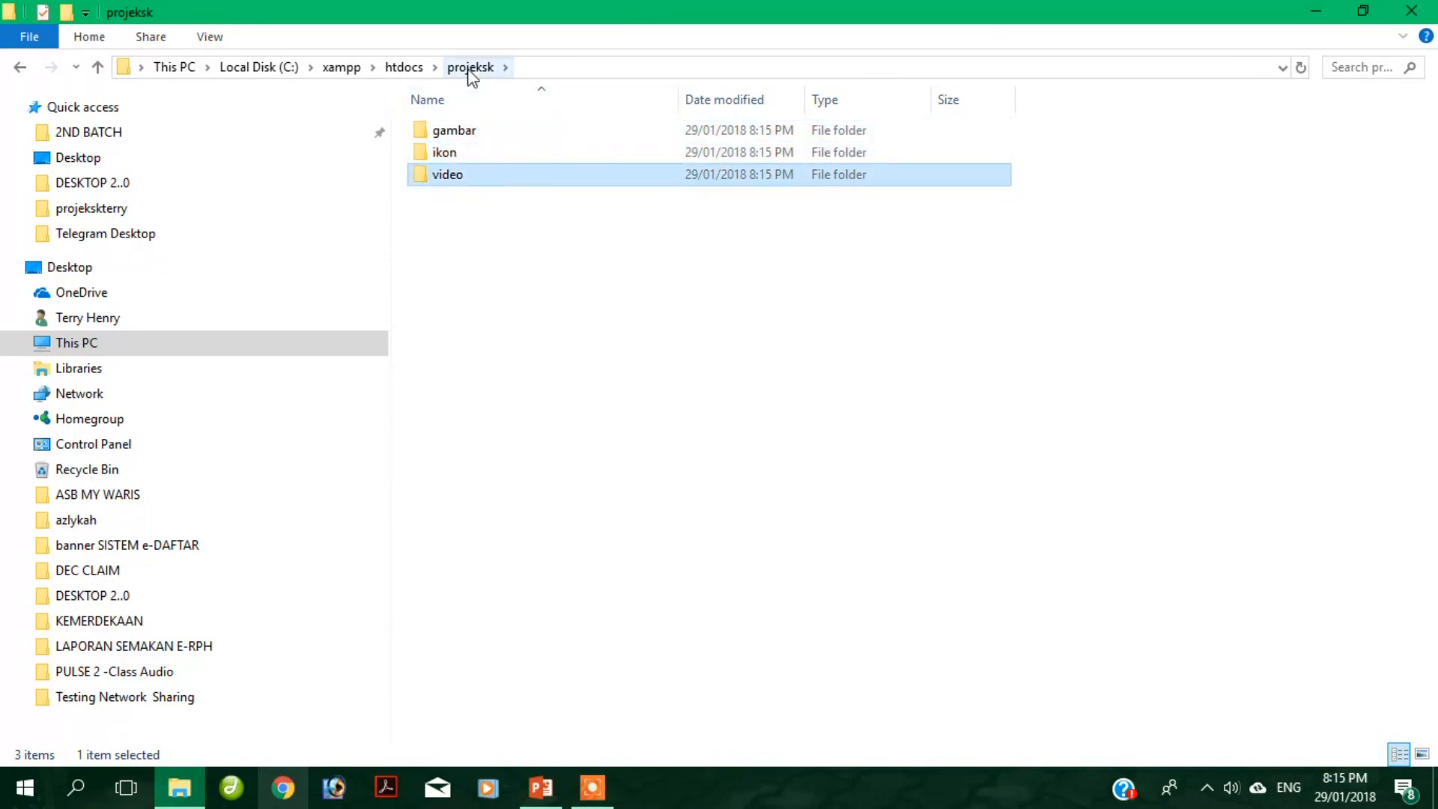
click(498, 251)
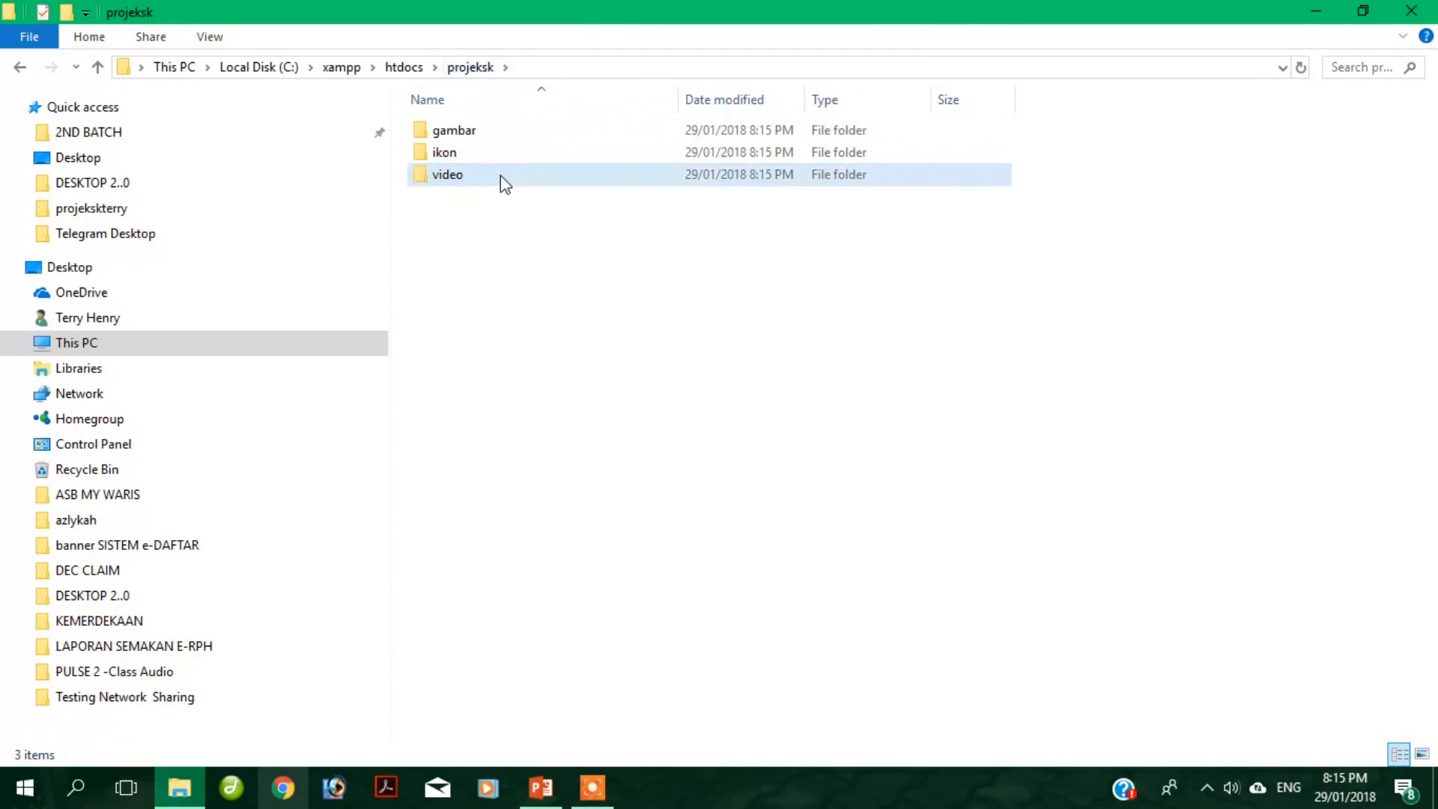
click(500, 175)
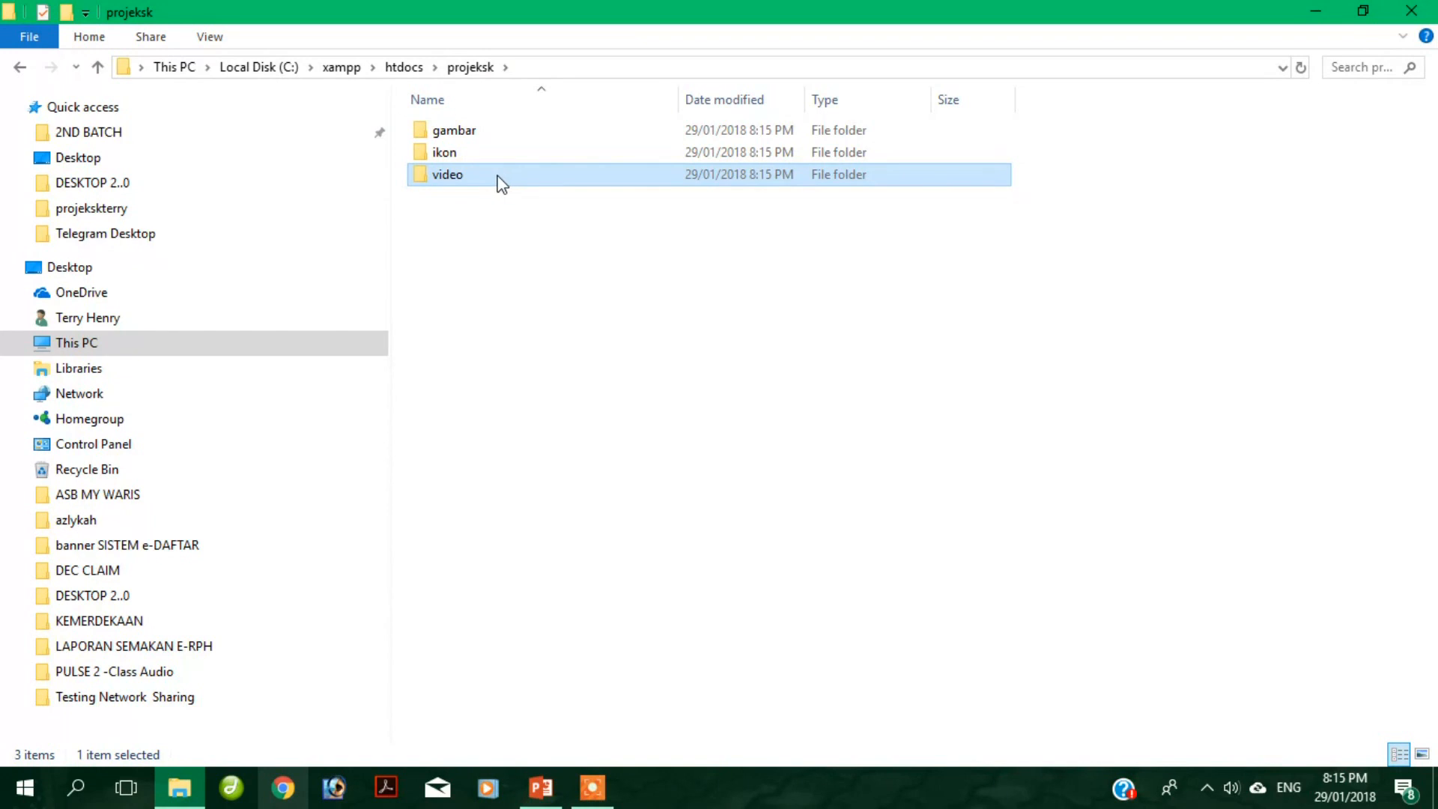
- Look inside the gambar folder, return to projeksk, and open the ikon folder
double_click(478, 132)
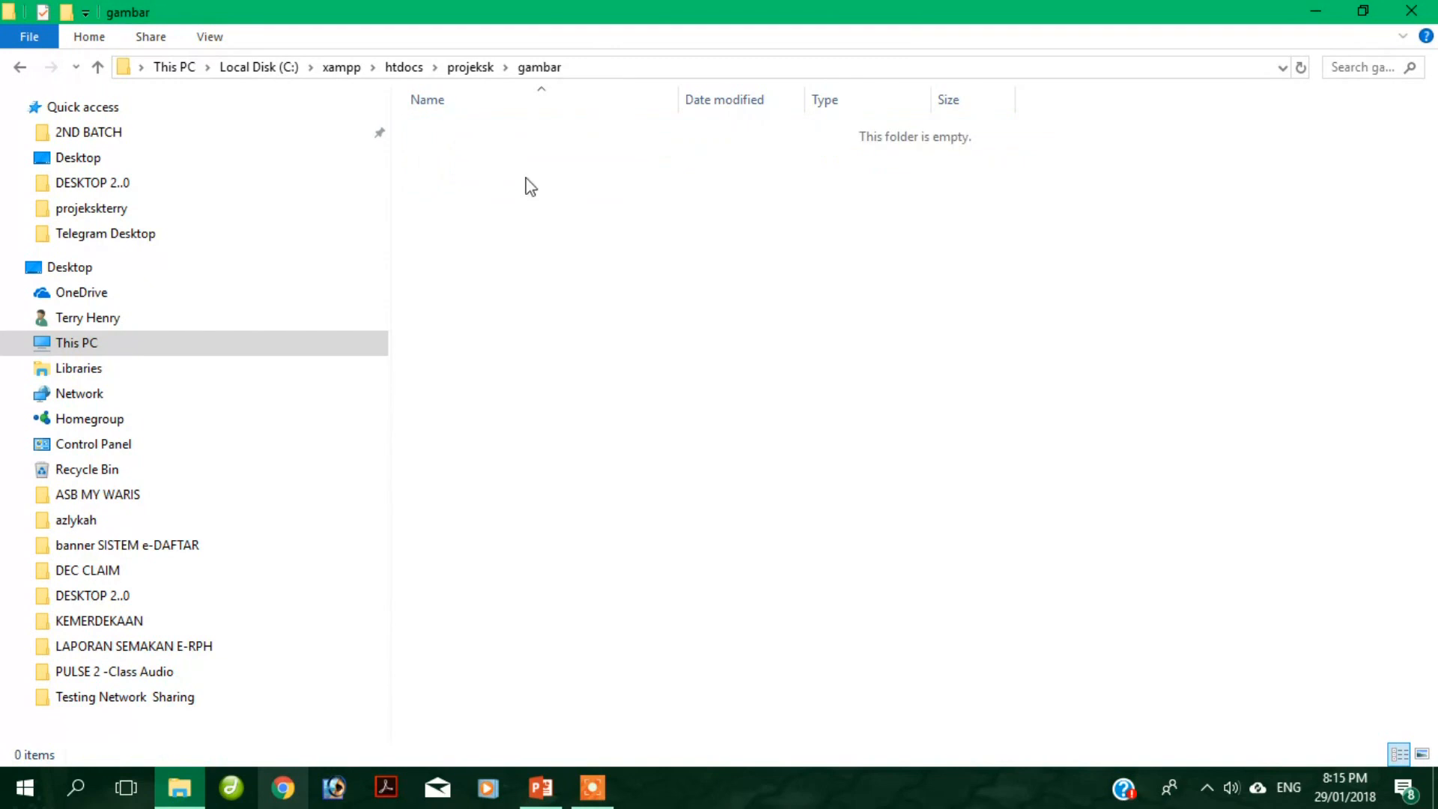
click(18, 68)
click(485, 155)
double_click(484, 155)
click(19, 68)
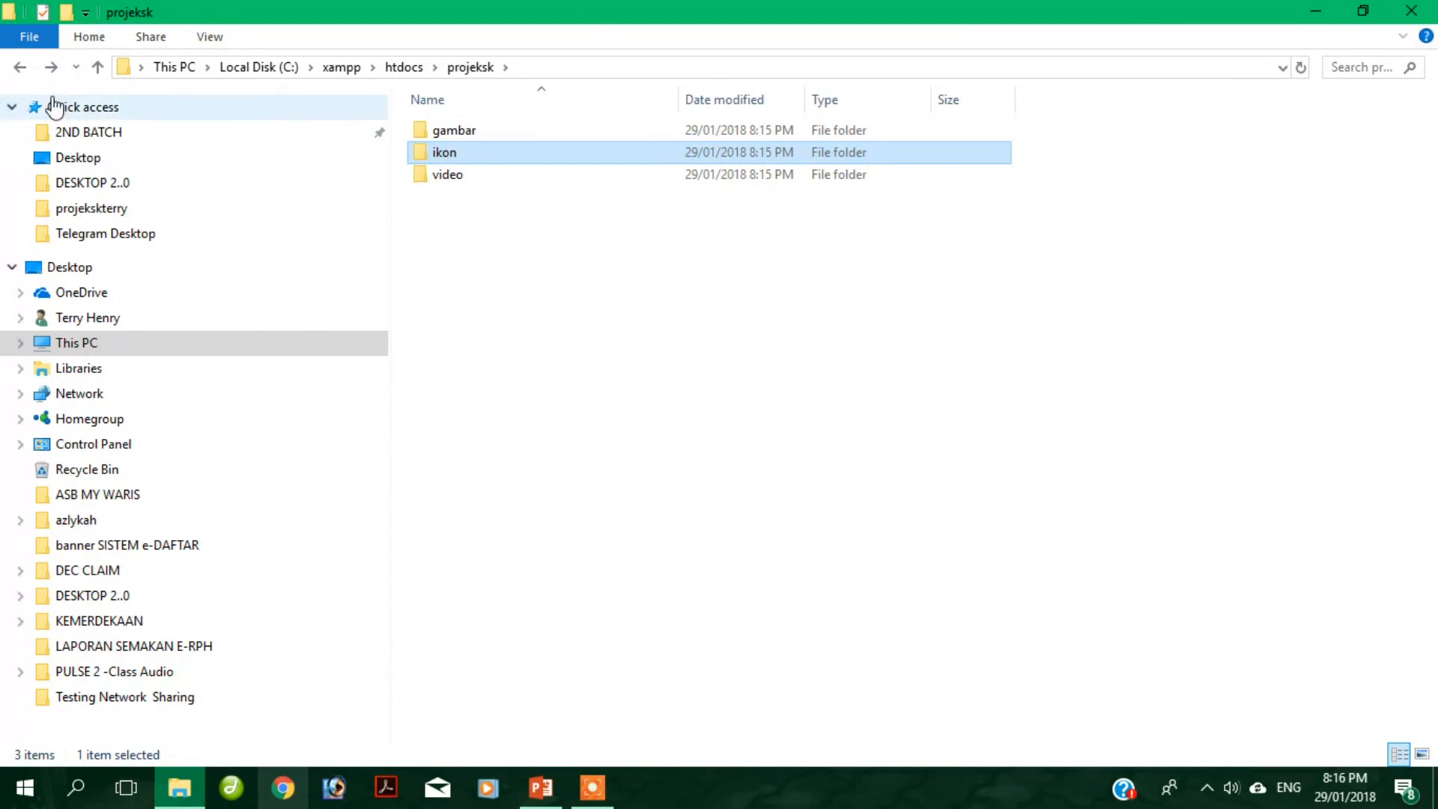
double_click(465, 155)
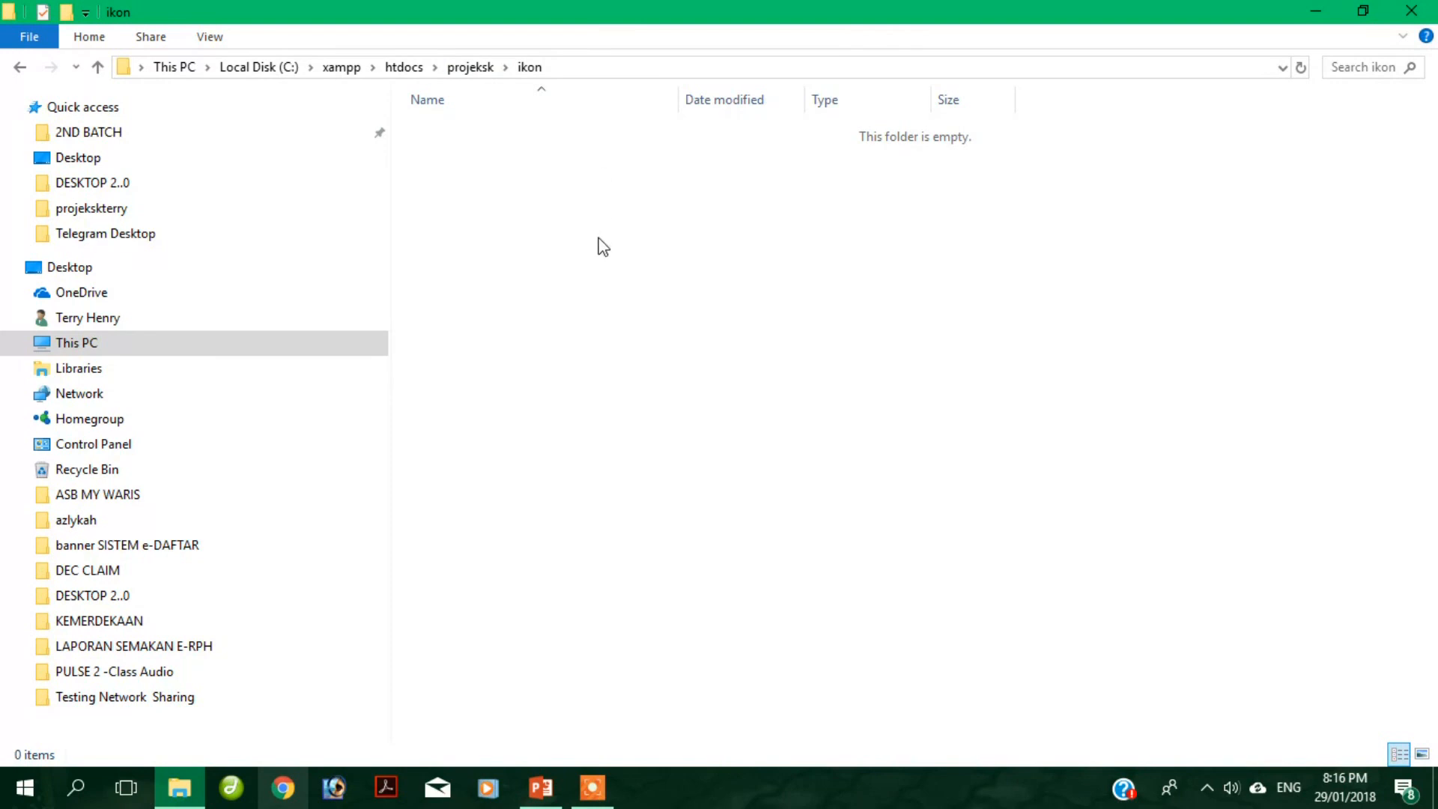
- Switch to PowerPoint and view slide 4, the list of icons to find, as a full-screen slide show, ending the show after reading
click(539, 792)
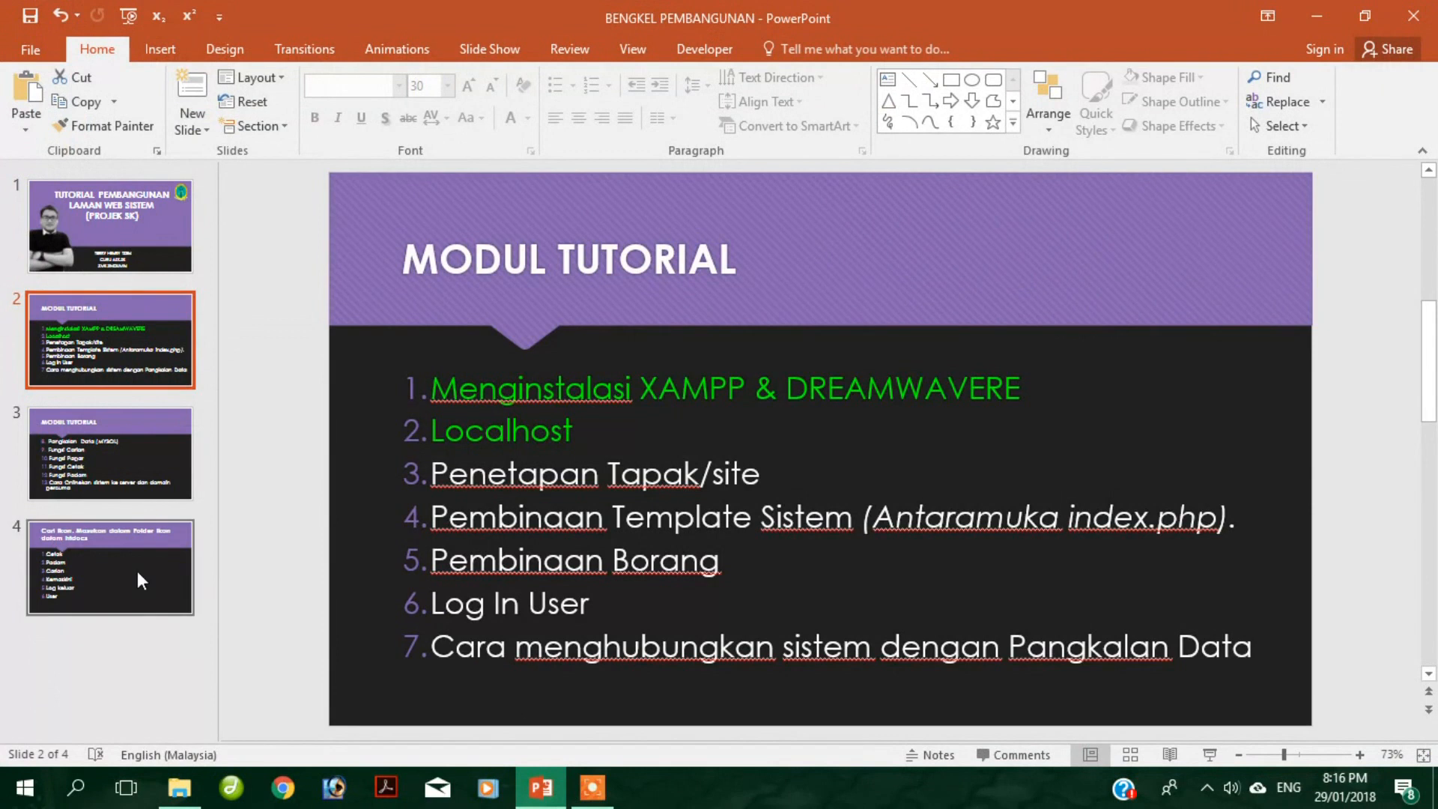
click(137, 571)
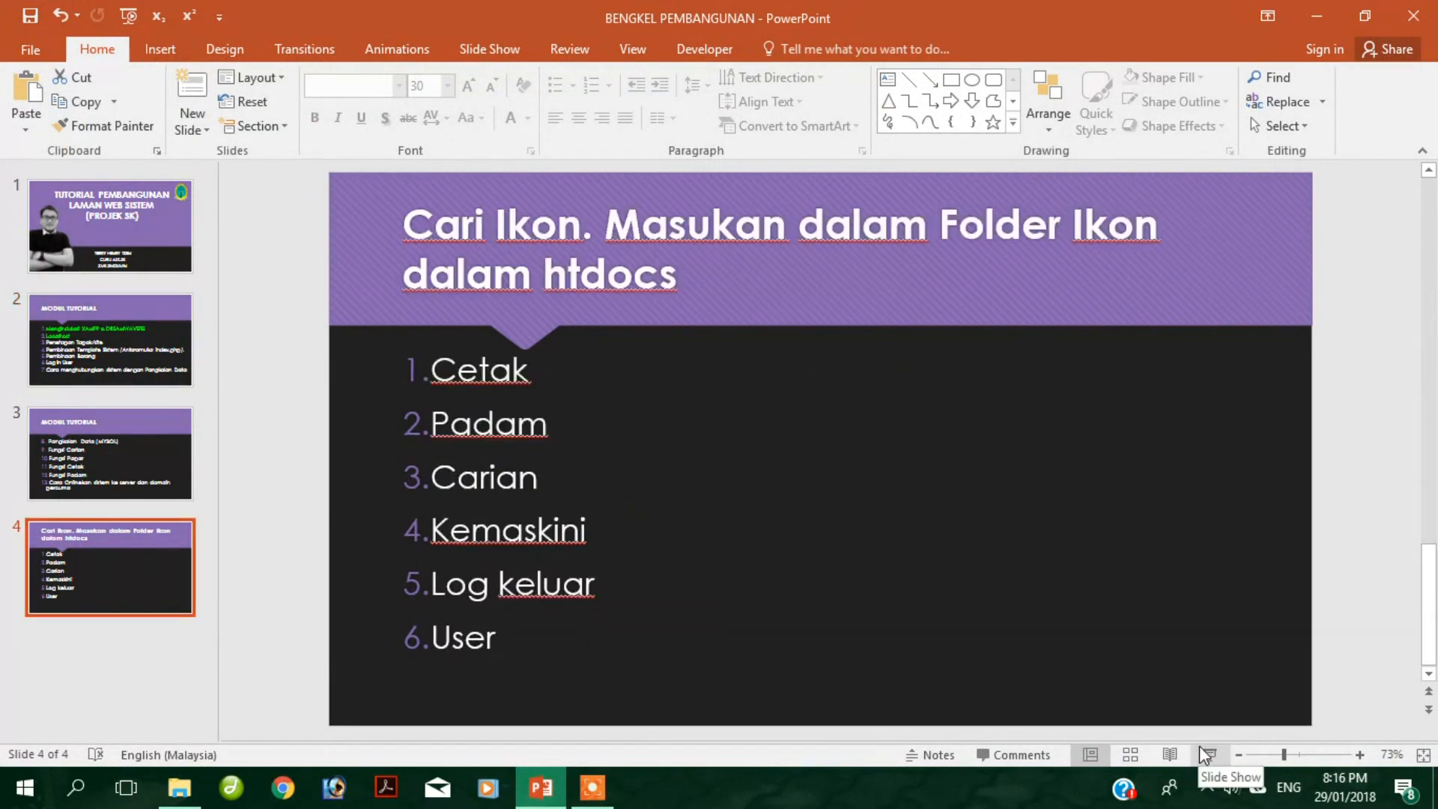
click(1202, 749)
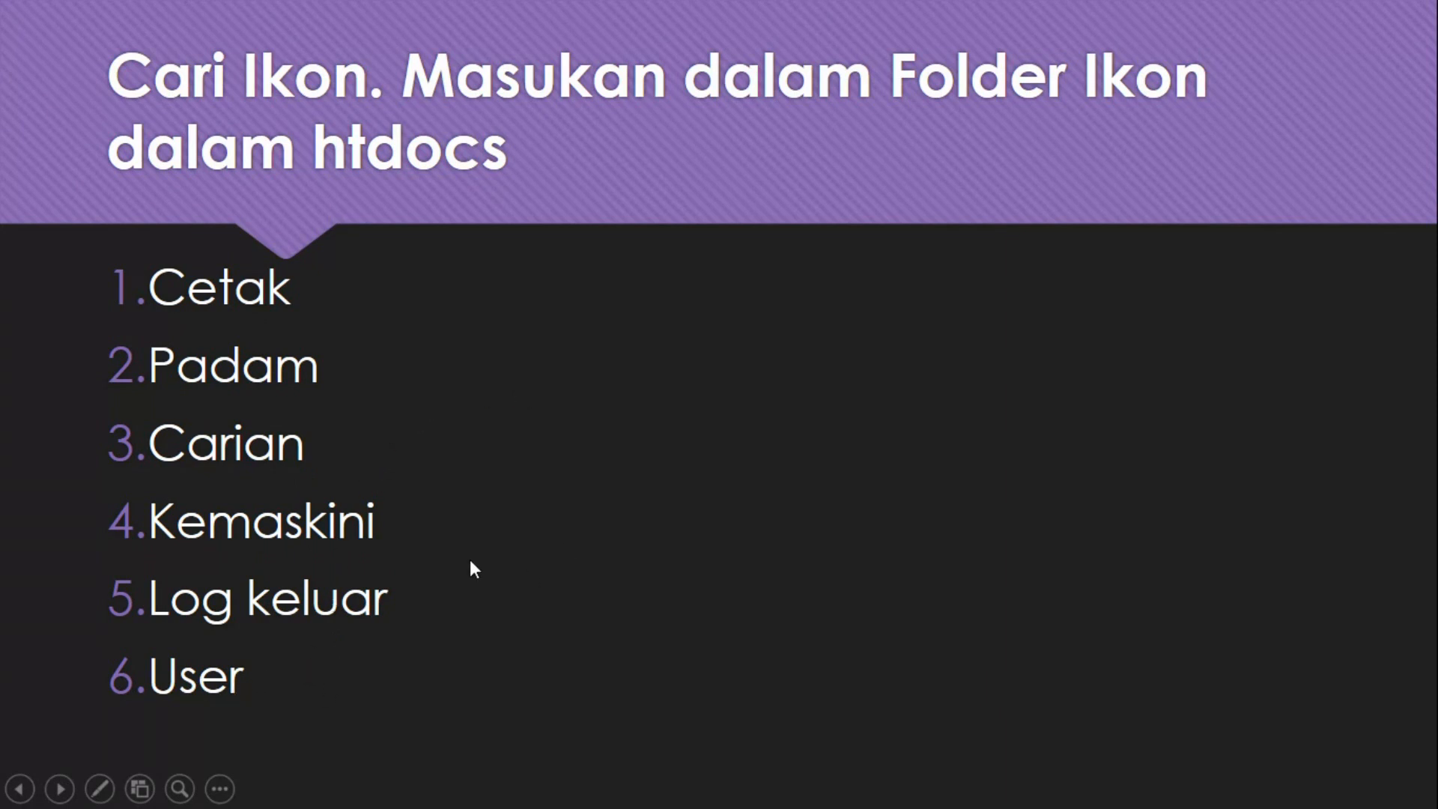
key(Escape)
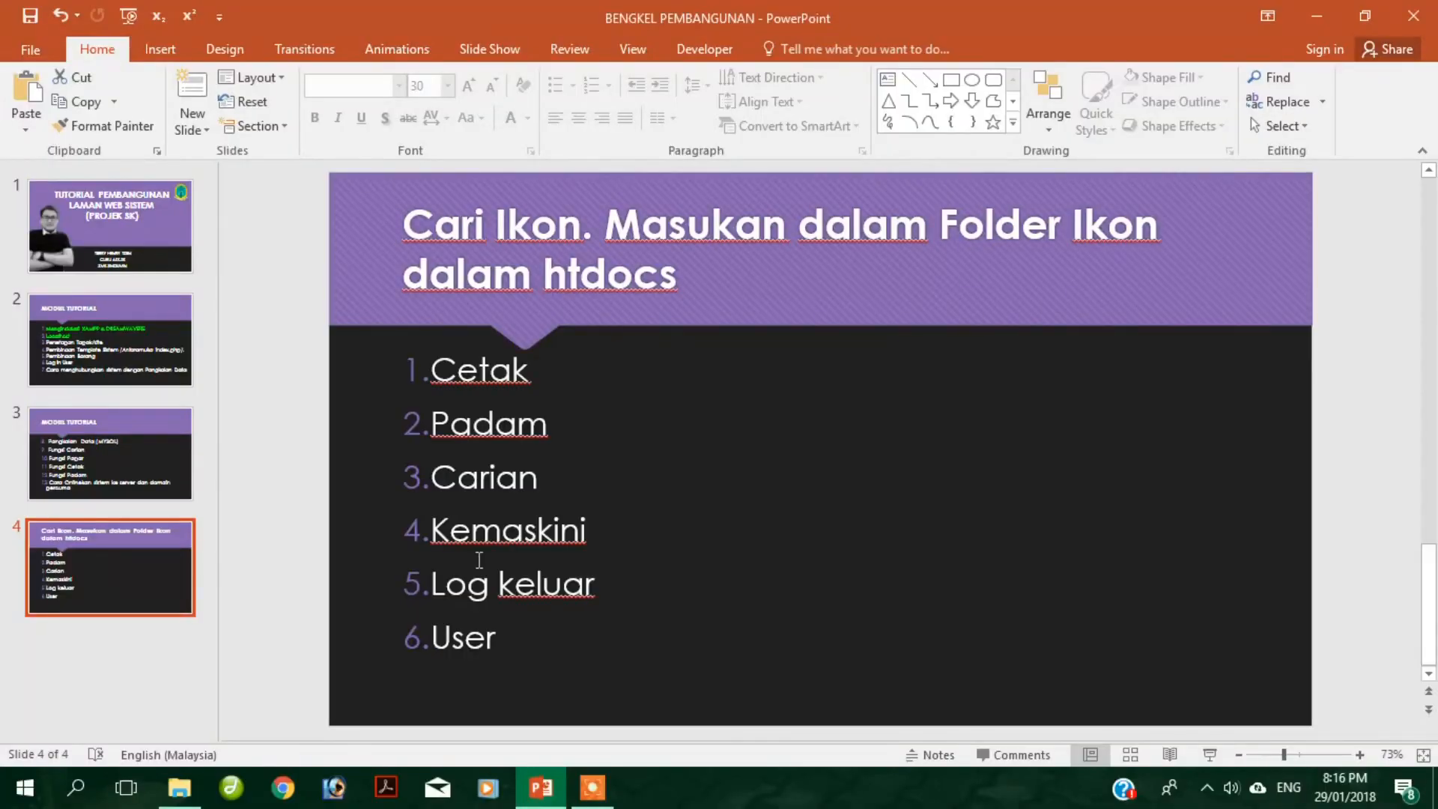
- Switch to Chrome and close the unneeded startup tabs, keeping only the Facebook tab
click(280, 792)
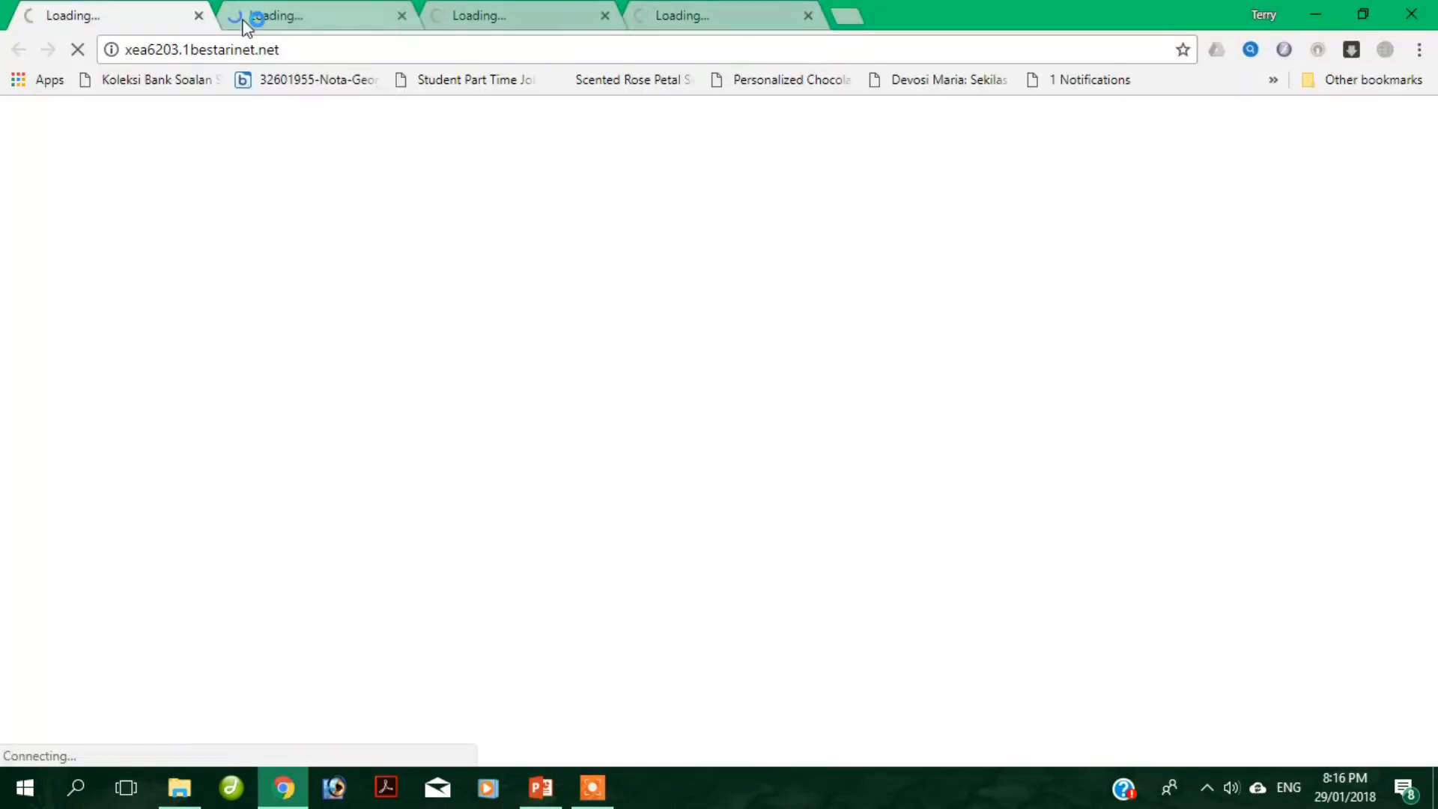
click(198, 16)
click(385, 17)
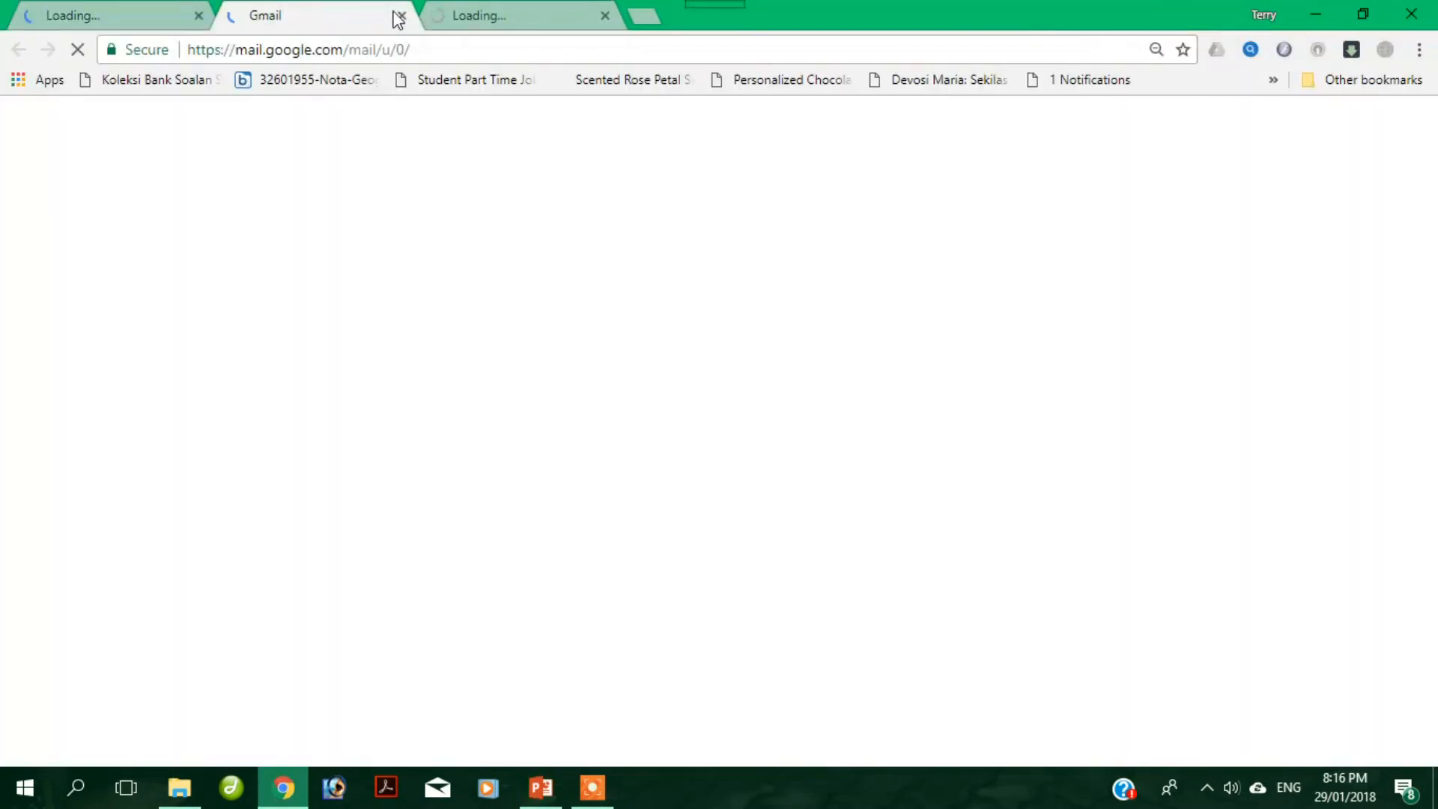
click(401, 16)
click(400, 16)
- Load Google in the remaining tab and search for print.png, showing the image results
click(364, 51)
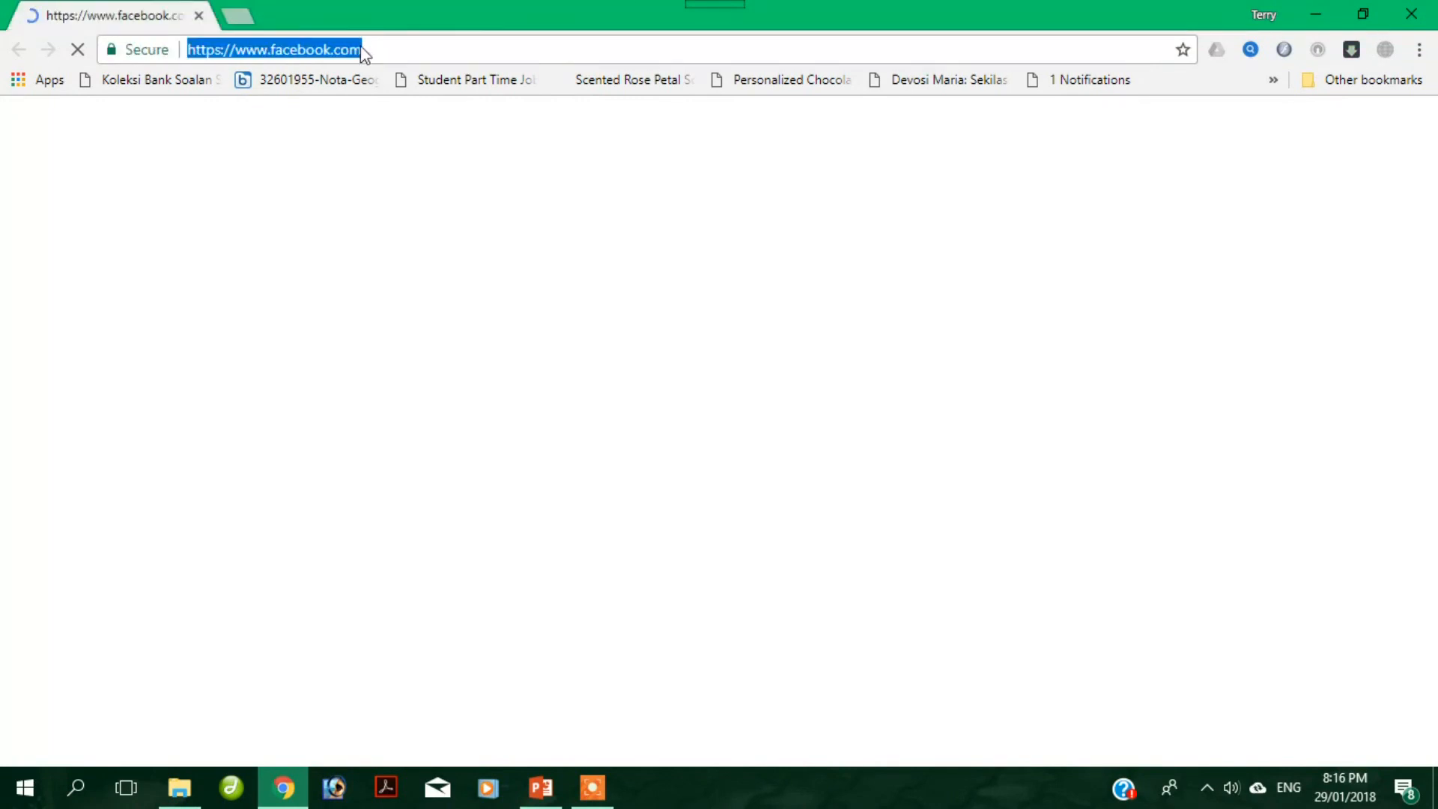
text(google)
key(Return)
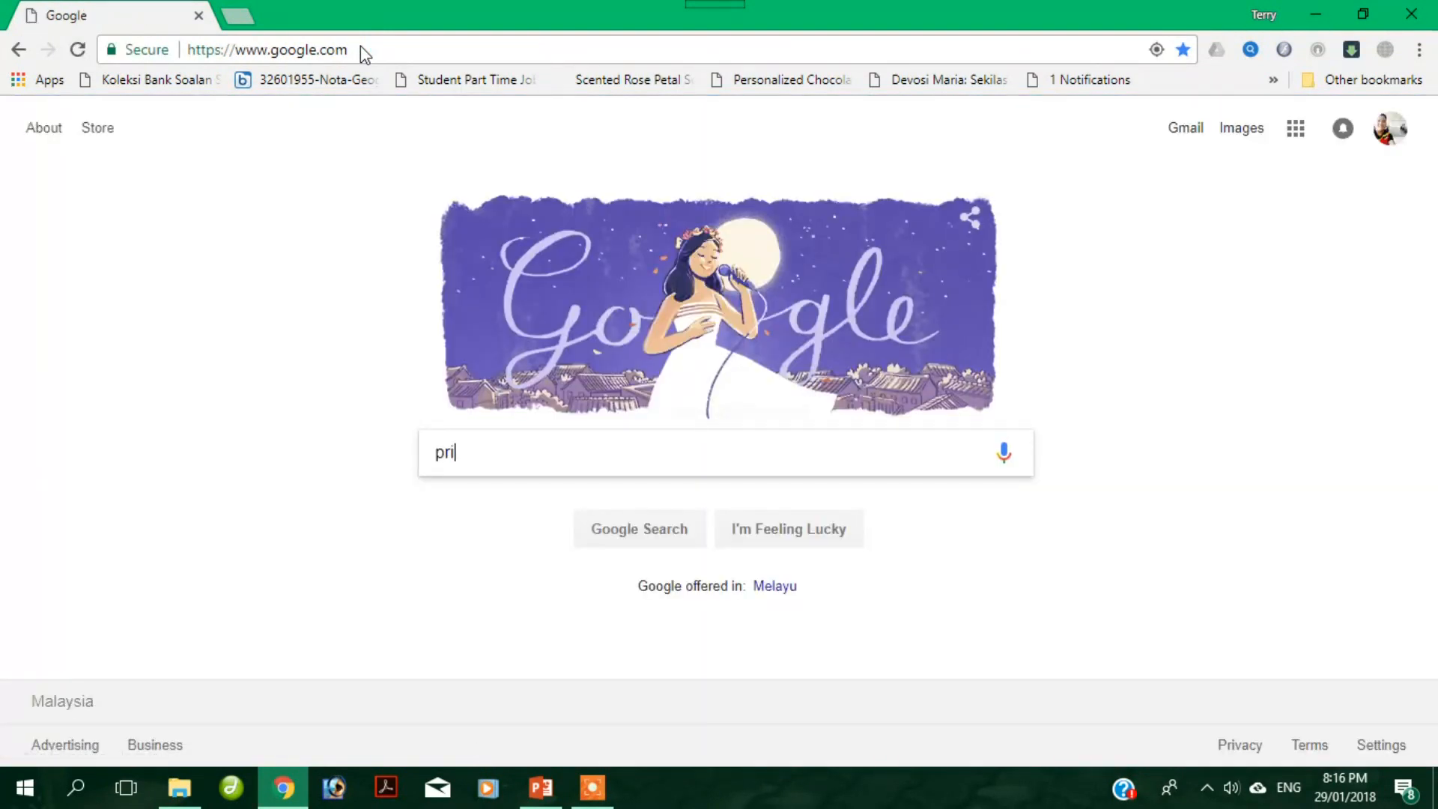
text(nt.png)
key(Return)
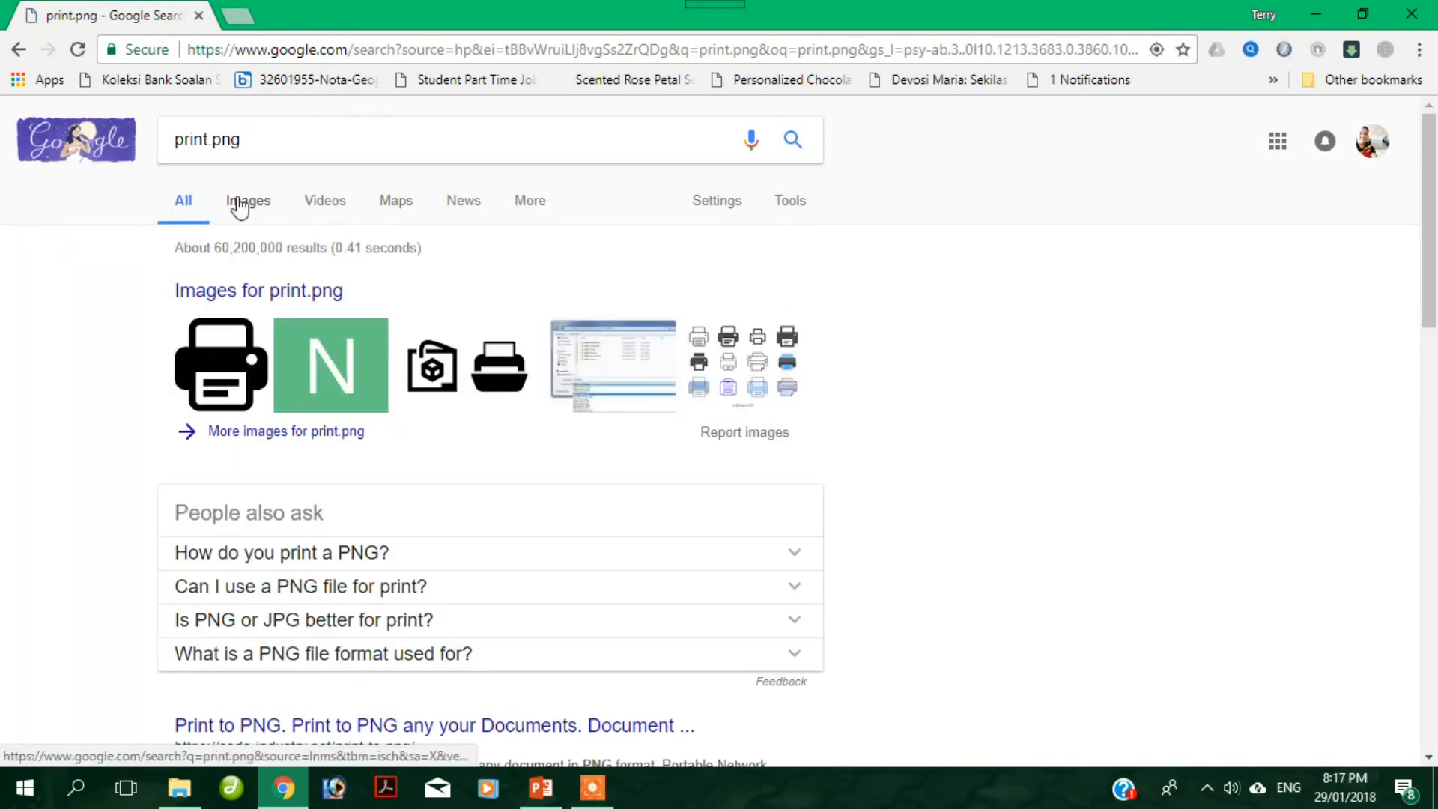
click(239, 204)
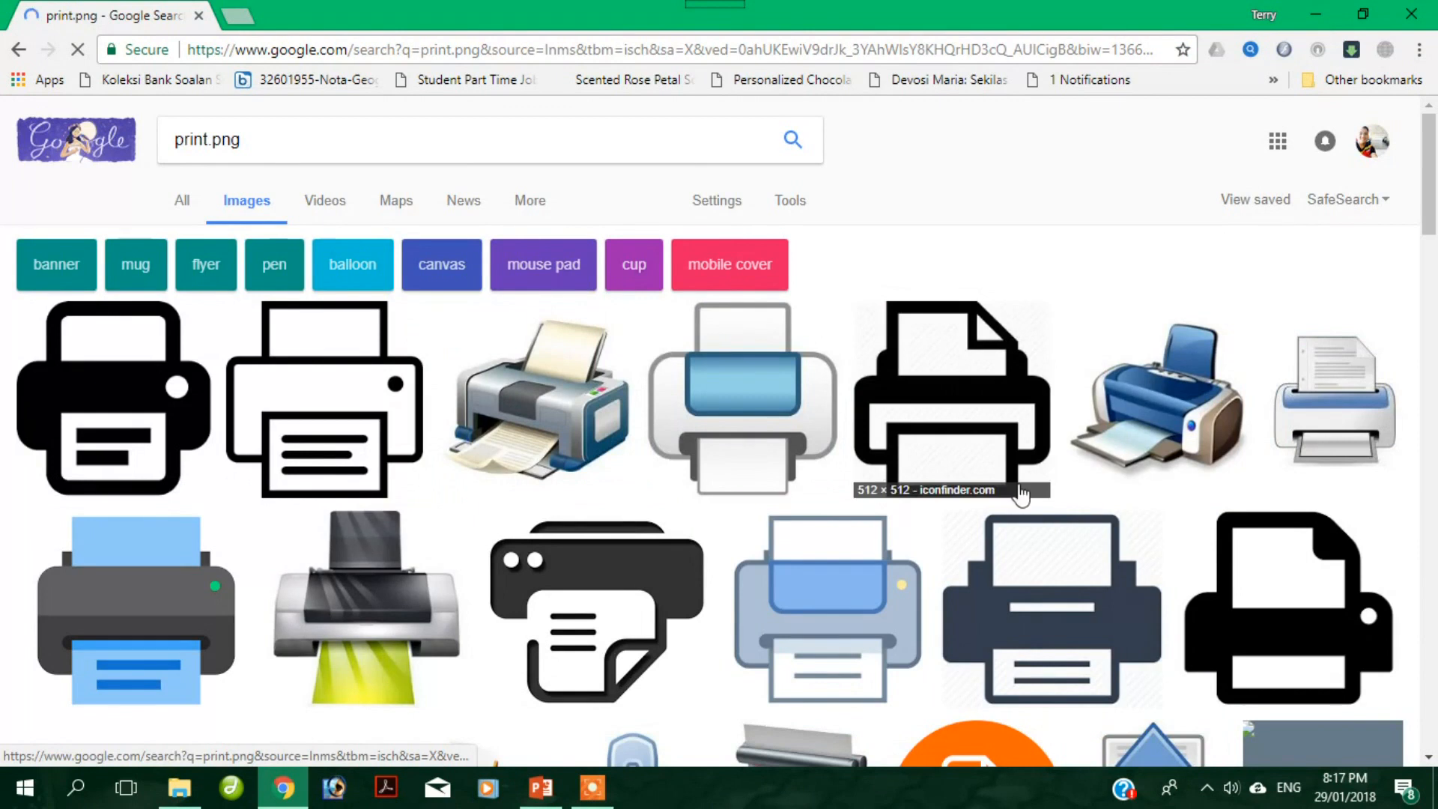
- Choose the round orange printer icon from the image results and view the image at full size on its own
scroll(620, 454, down, 5)
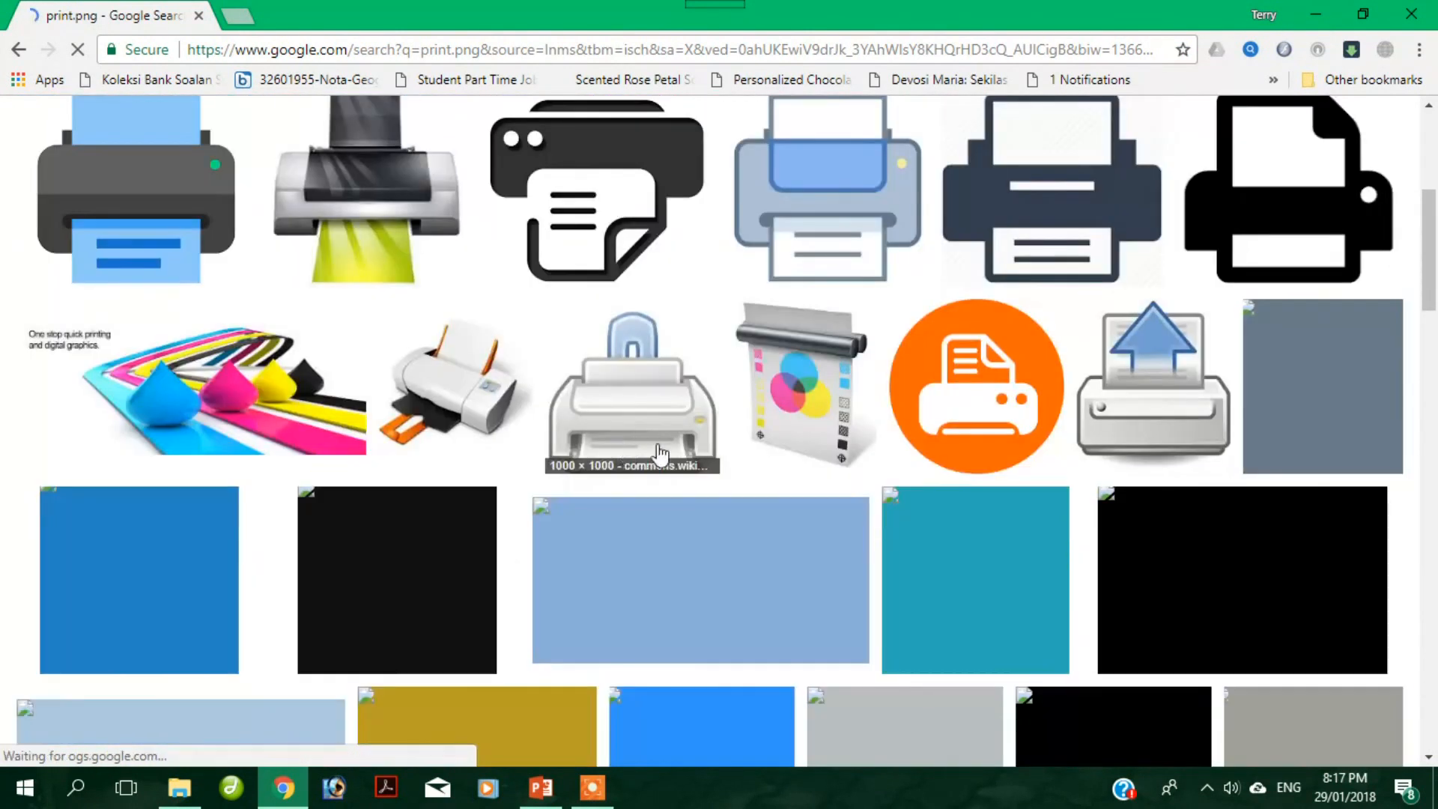
click(967, 372)
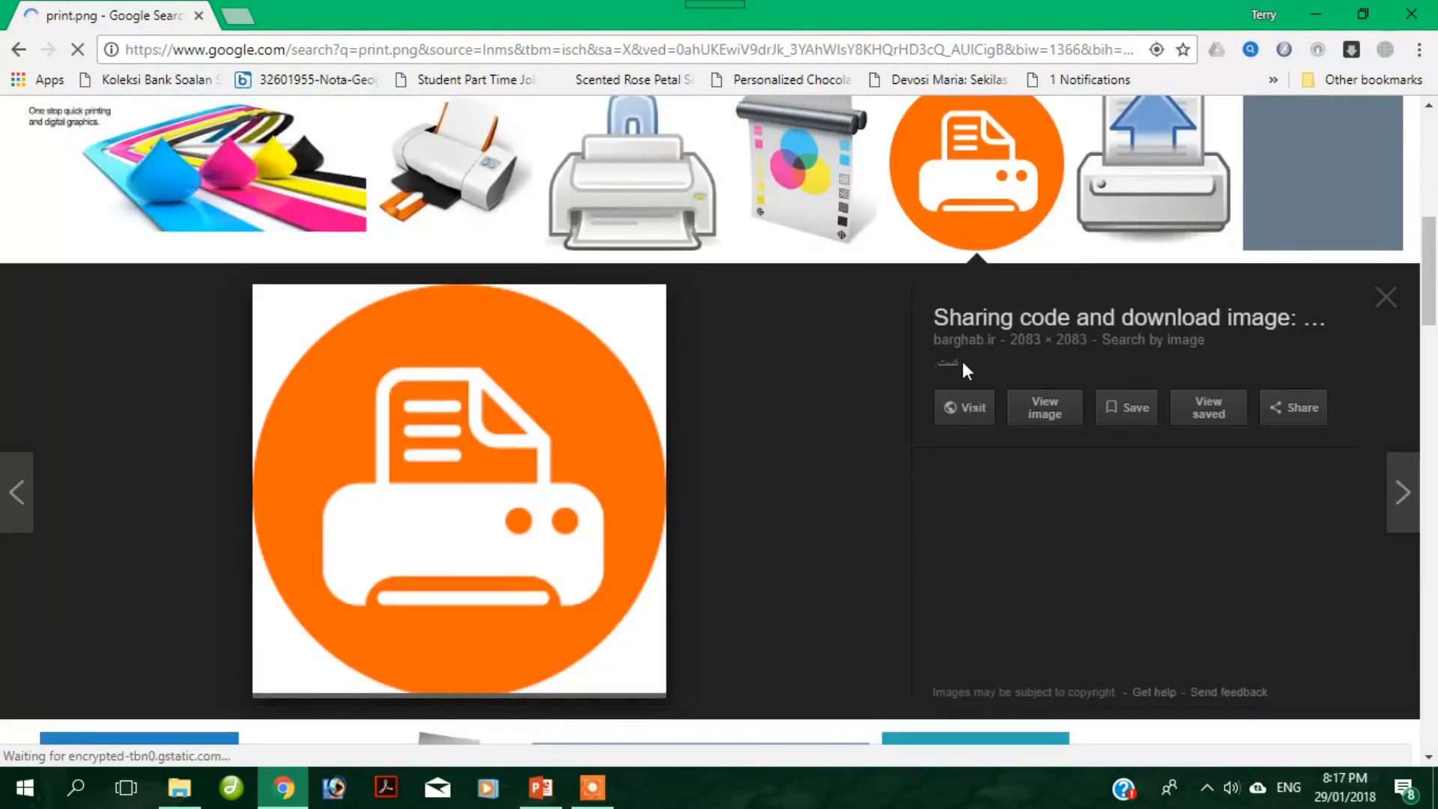
click(1056, 418)
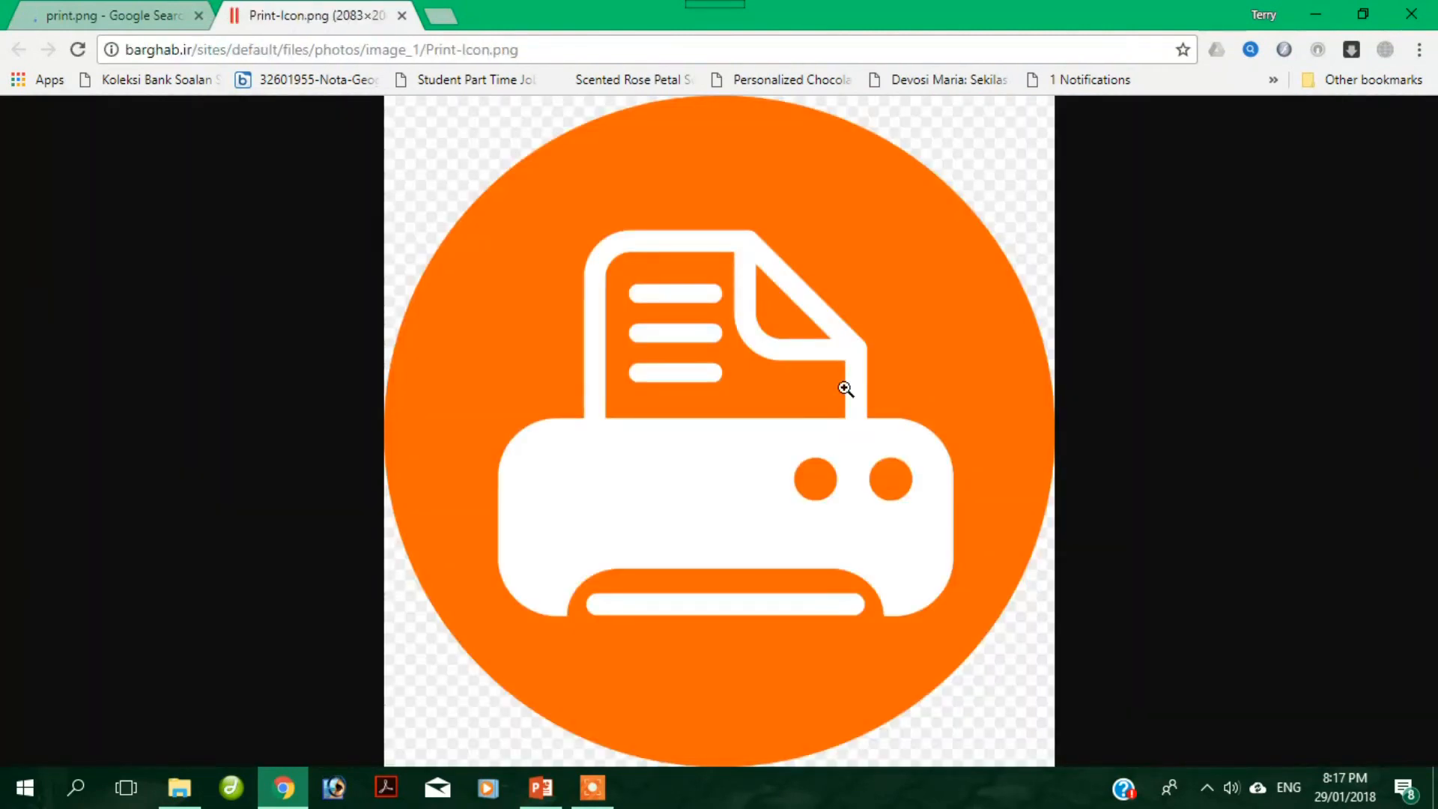
- Start saving the printer image to disk and browse the save location to xampp\htdocs on Local Disk (C:)
right_click(666, 218)
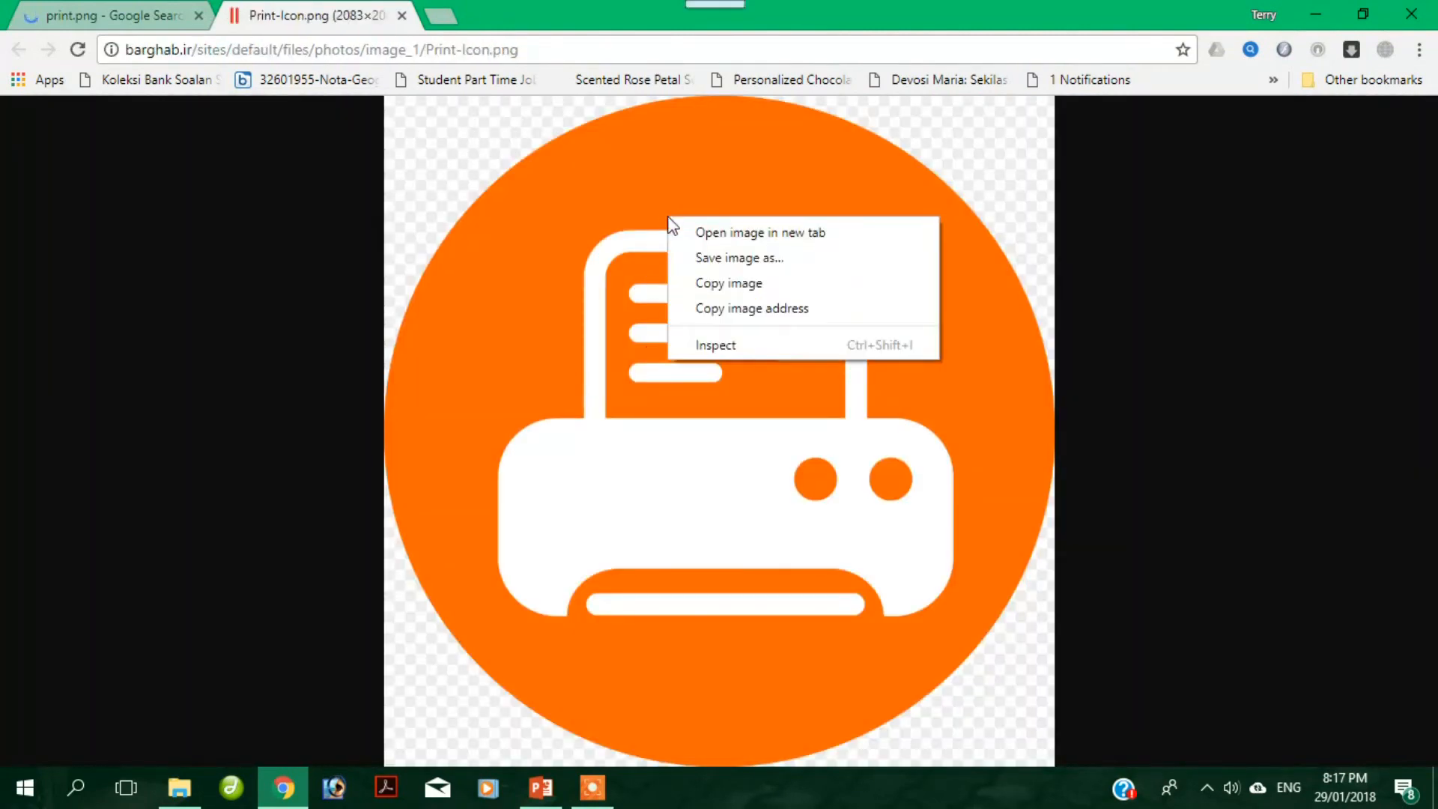
click(728, 259)
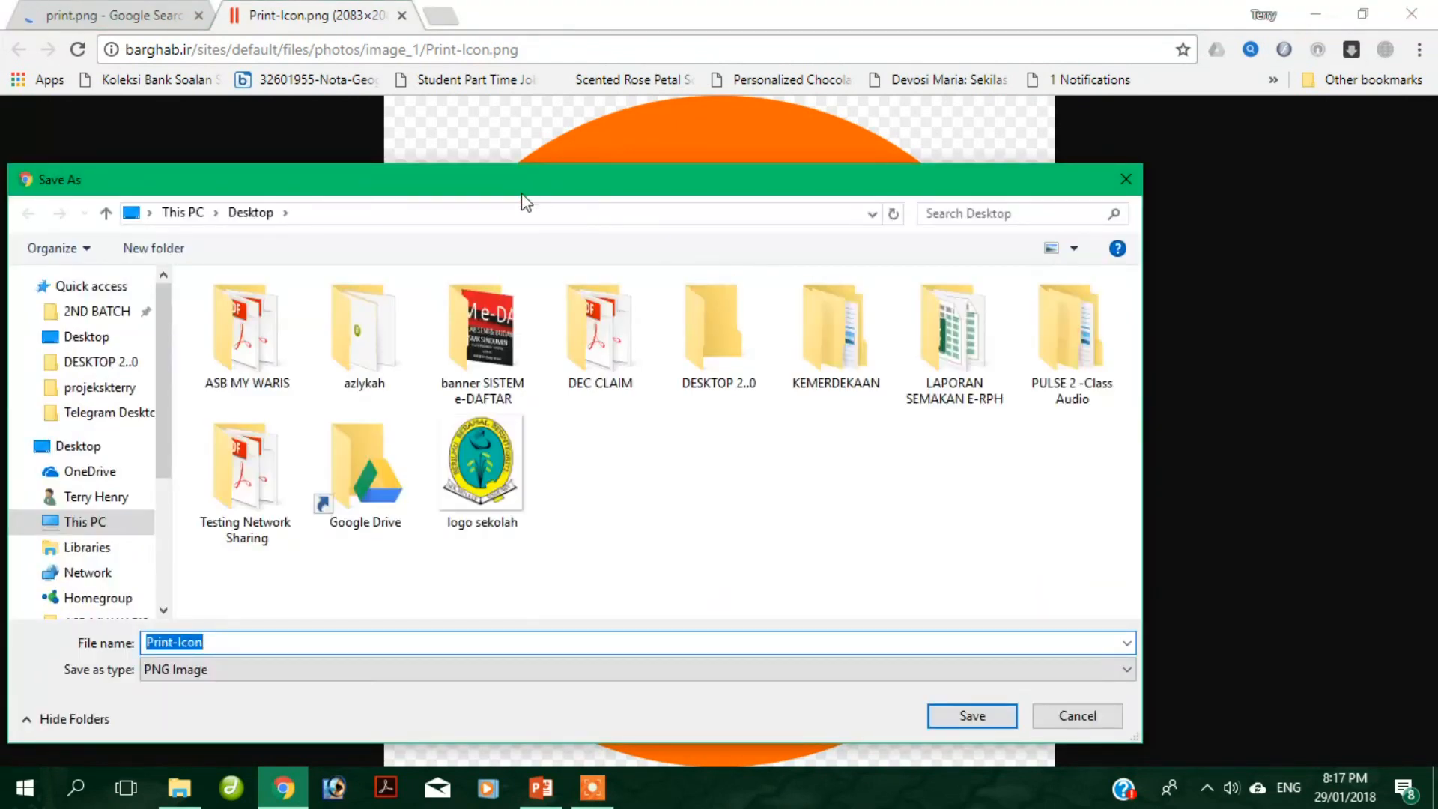
drag(598, 163, 851, 83)
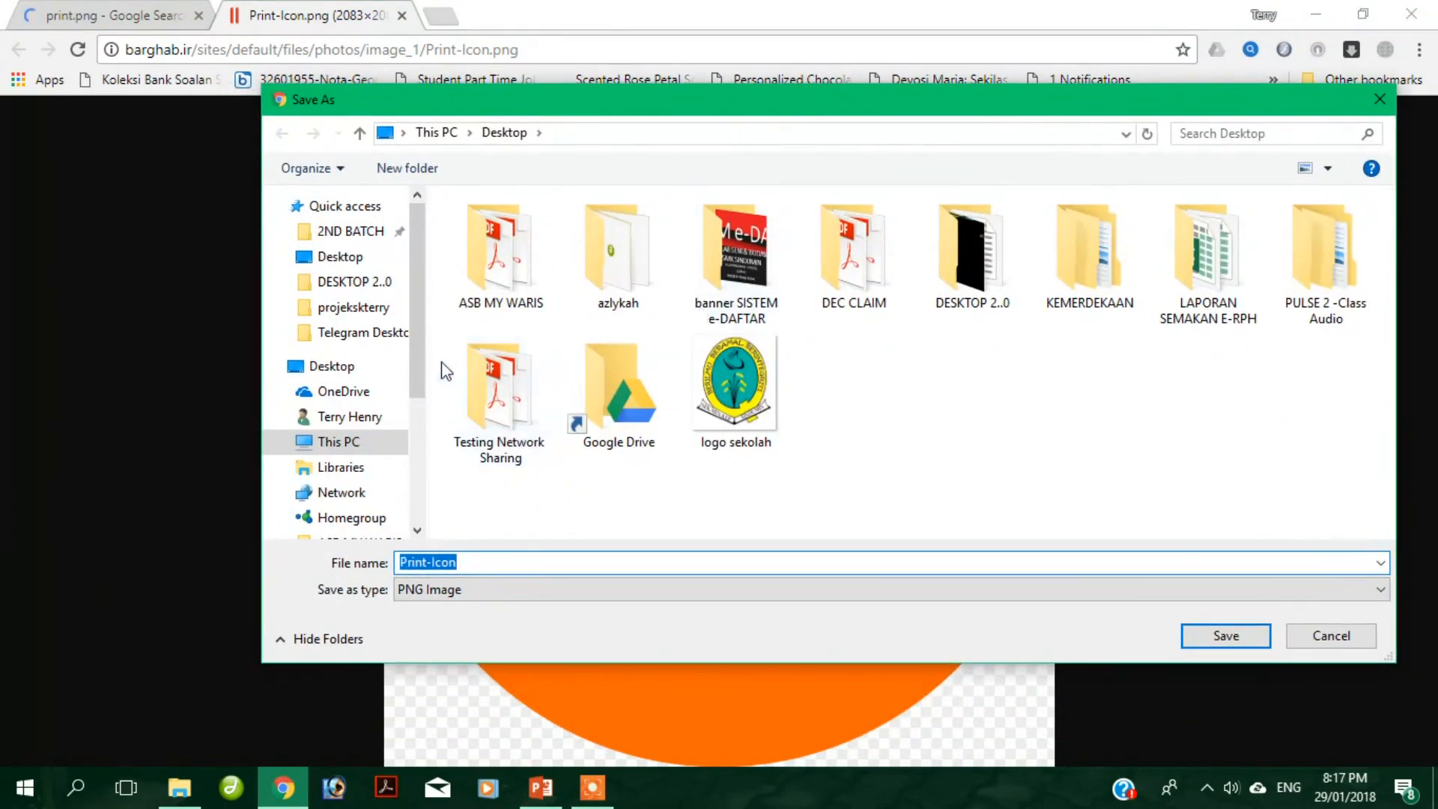
drag(415, 353, 416, 380)
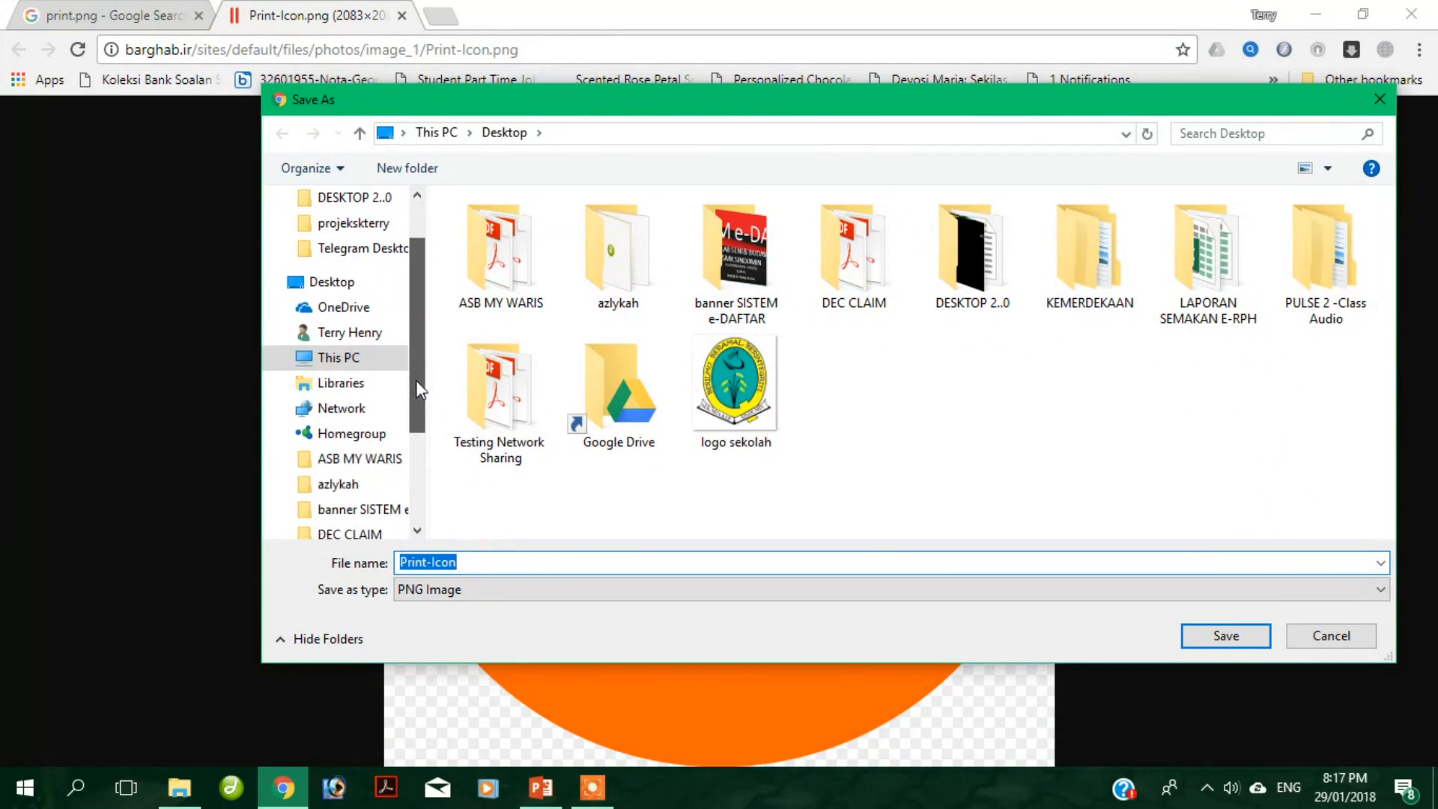
click(358, 362)
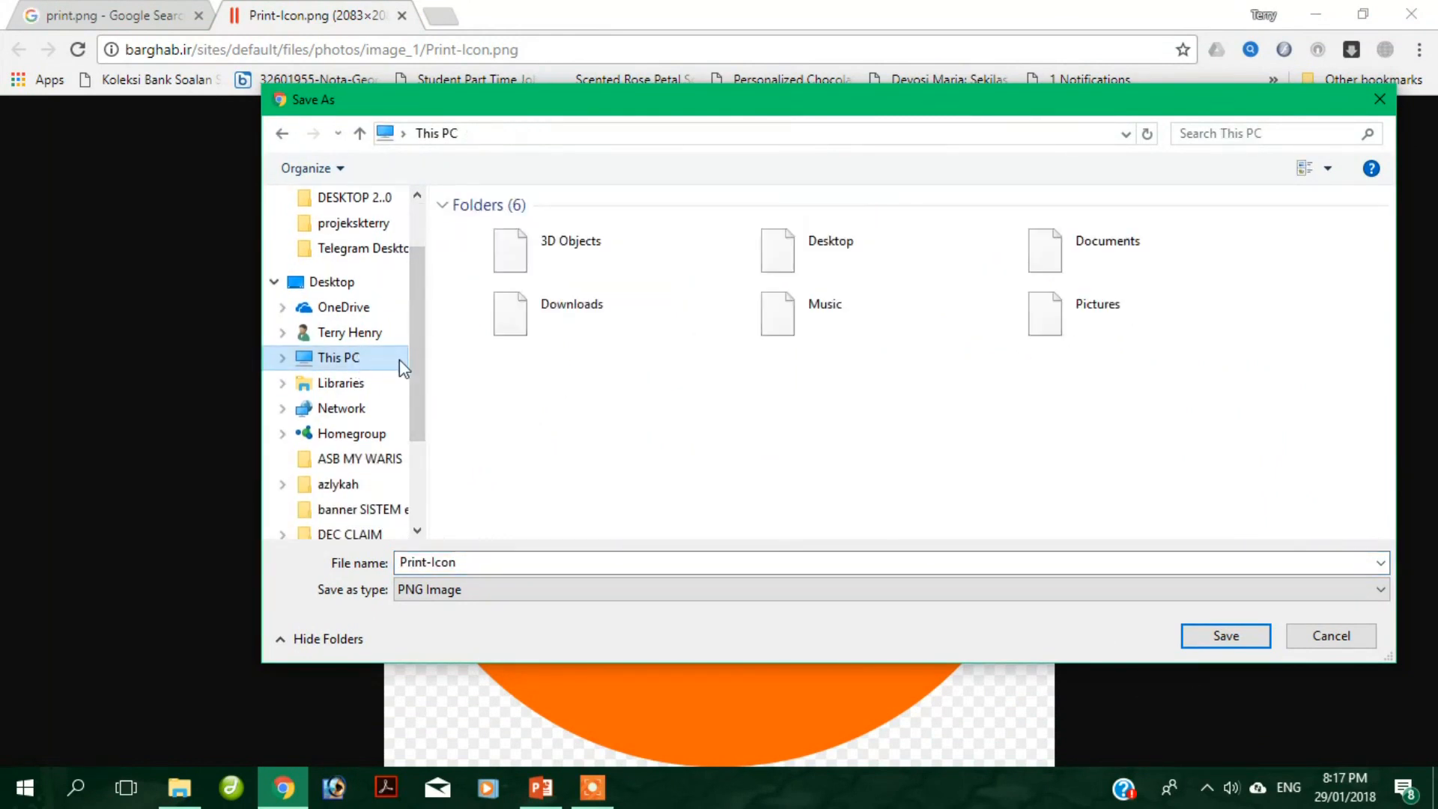
double_click(646, 443)
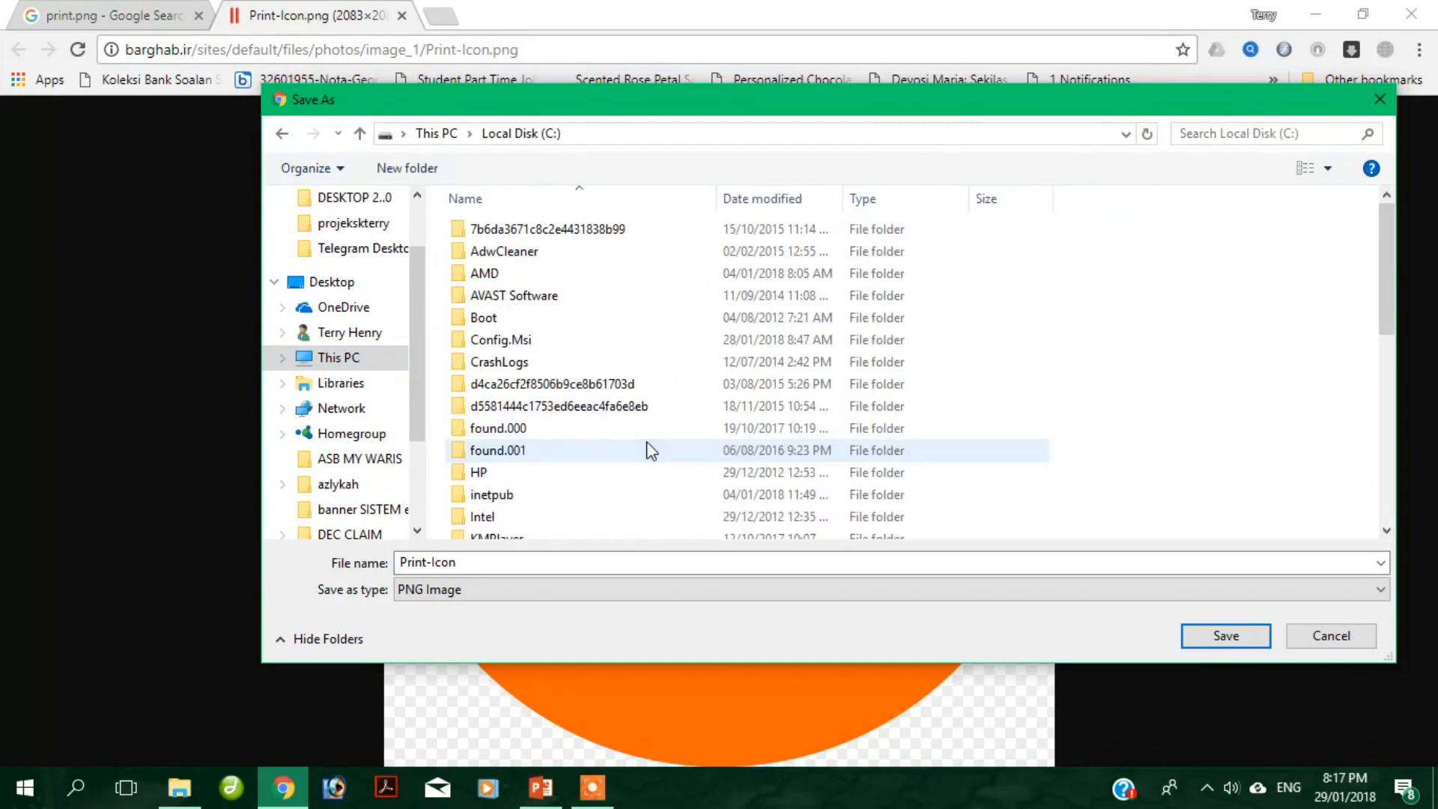
scroll(537, 434, down, 8)
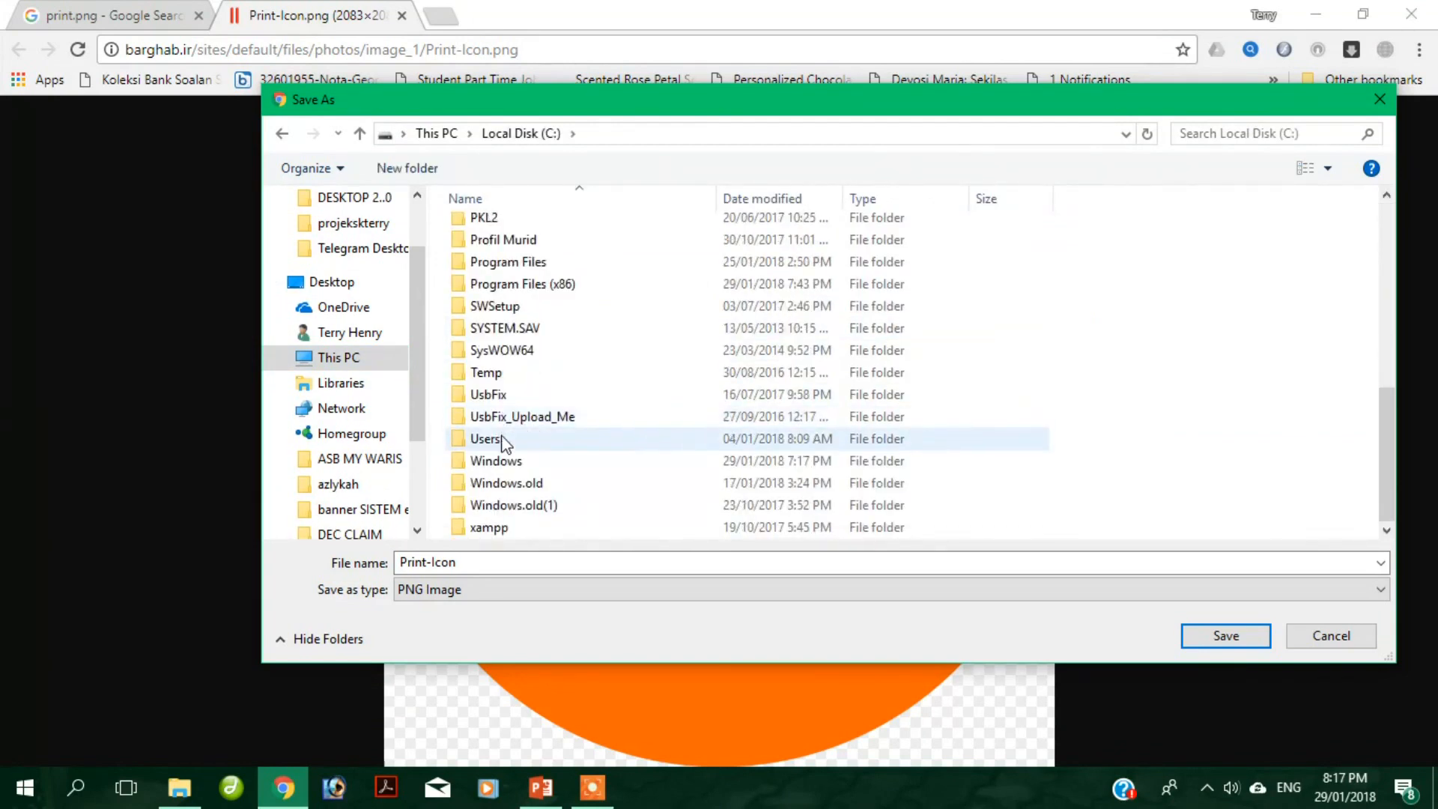
double_click(515, 524)
click(507, 341)
double_click(507, 341)
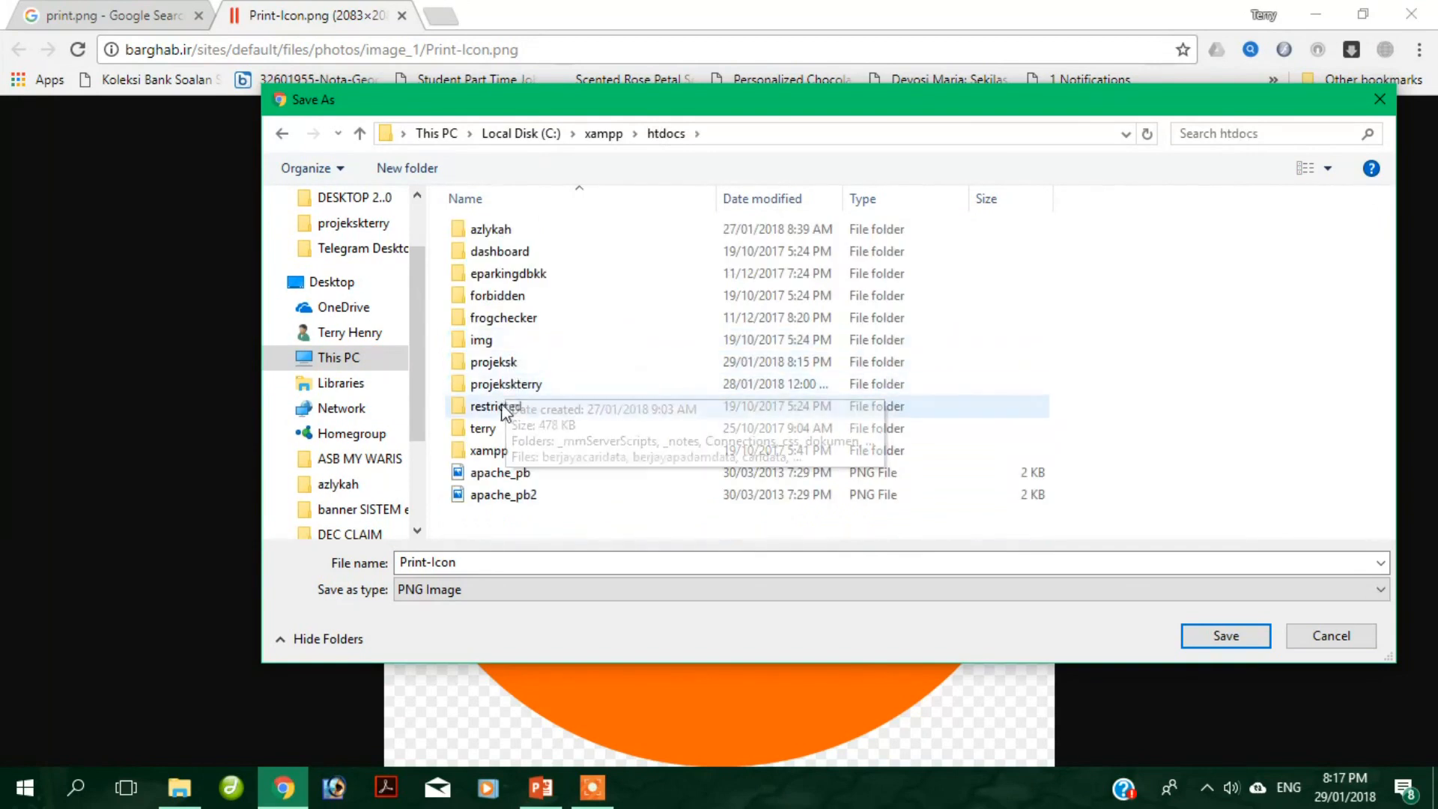
- Save the image as the PNG file Print-Icon in the ikon subfolder of projeksk
double_click(513, 364)
click(484, 253)
double_click(483, 253)
click(476, 563)
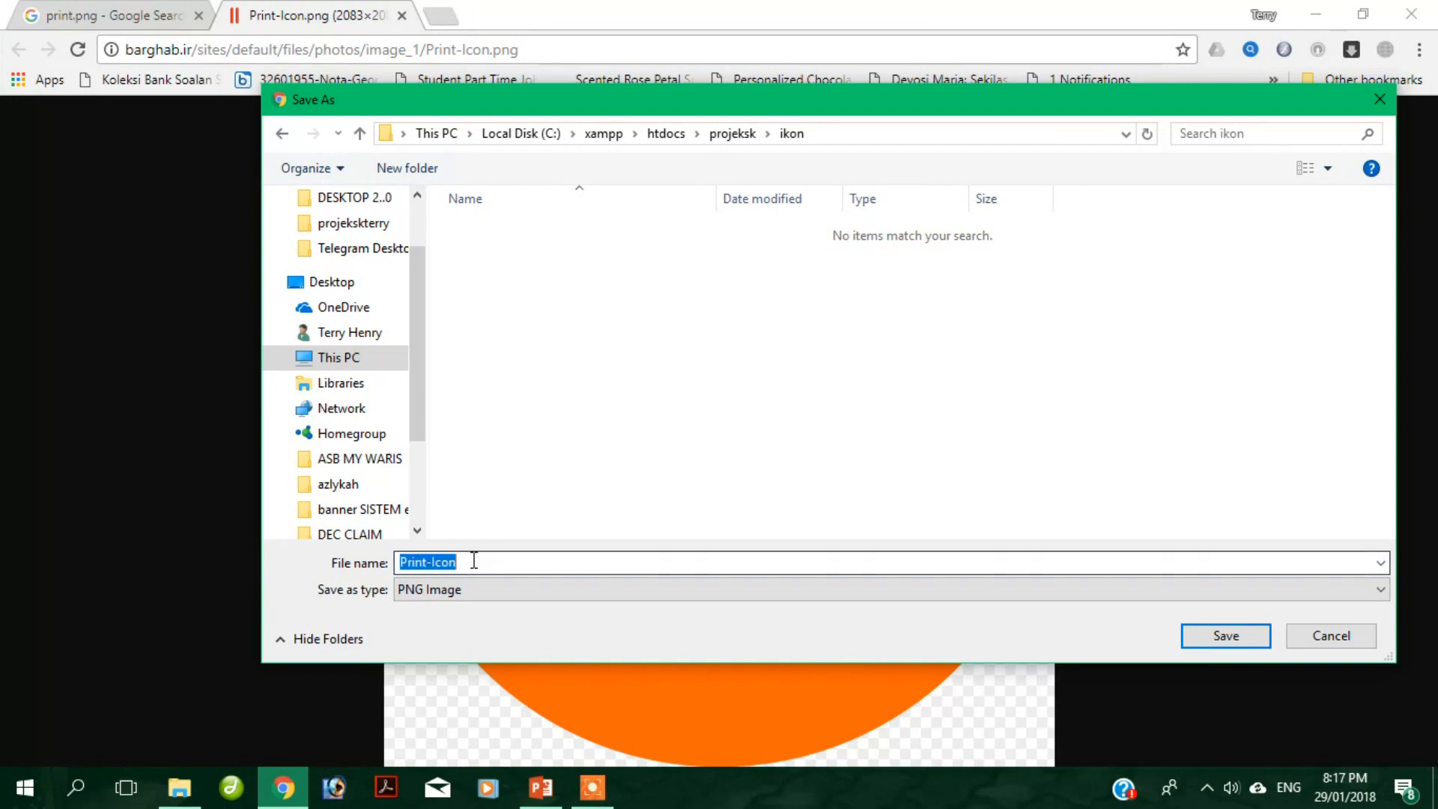
click(1212, 634)
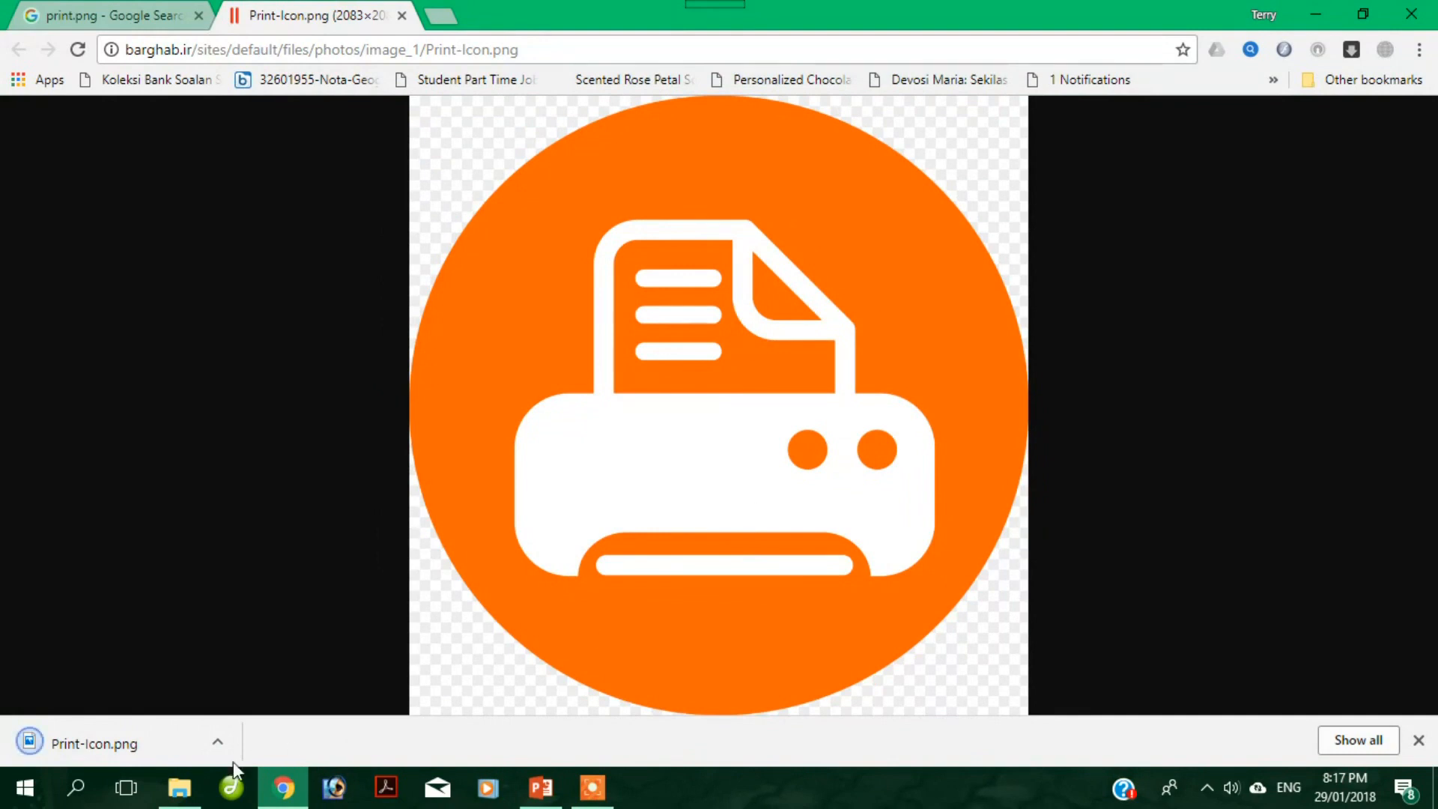
- Switch to File Explorer and display the ikon folder's contents as large thumbnails
click(189, 784)
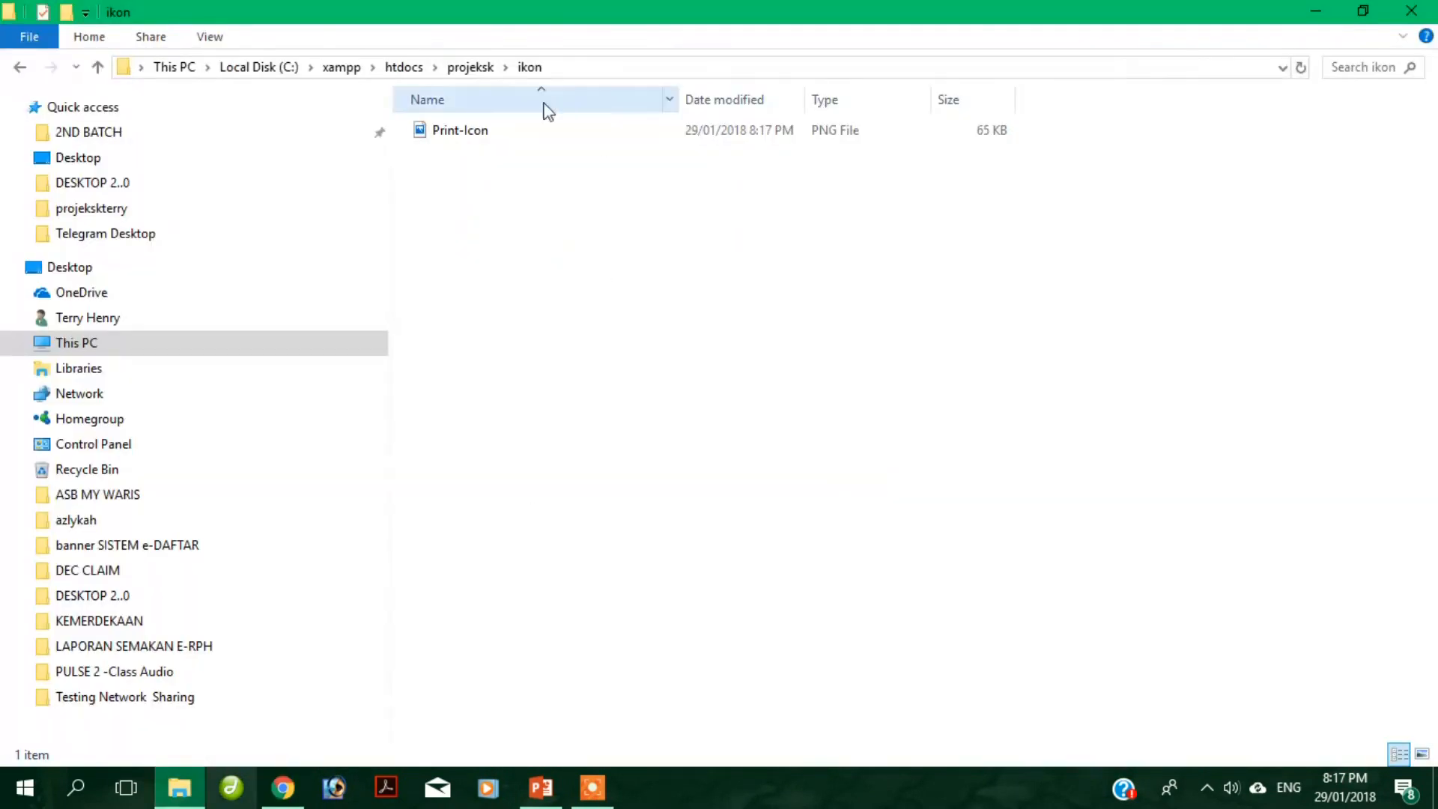
right_click(607, 235)
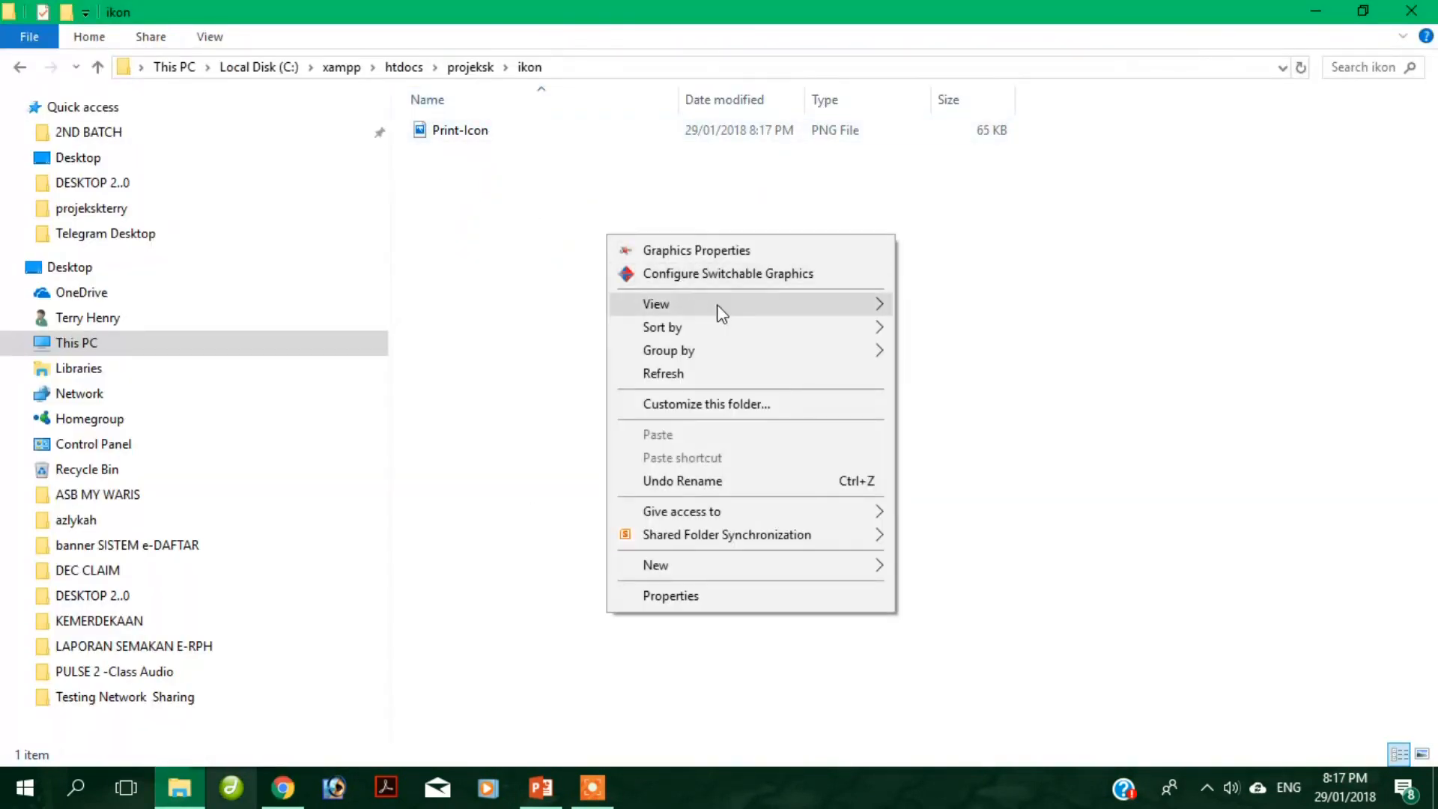
mouse_move(719, 304)
click(1009, 332)
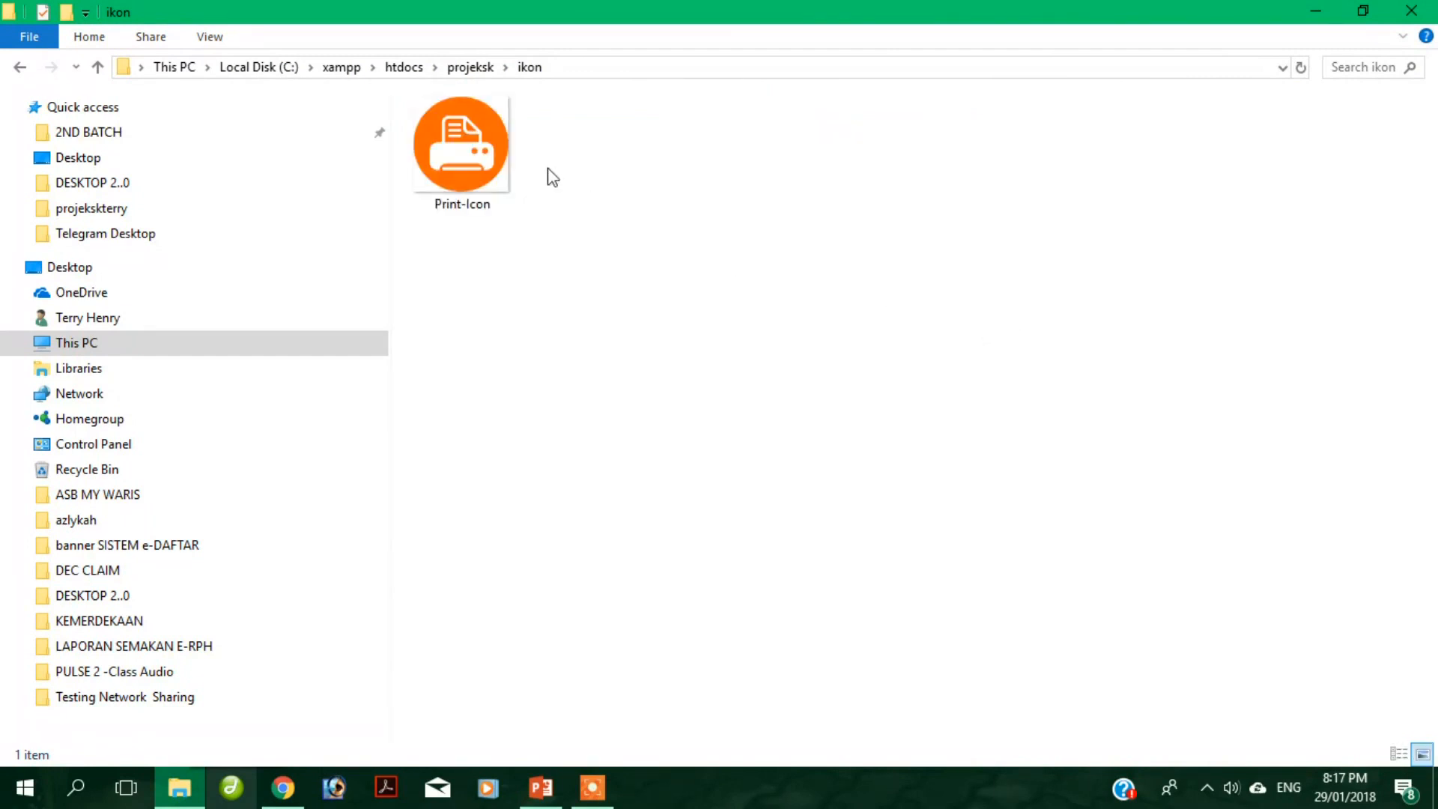
- Check the list of required icons on the PowerPoint slide, and return to the ikon folder in File Explorer
click(541, 787)
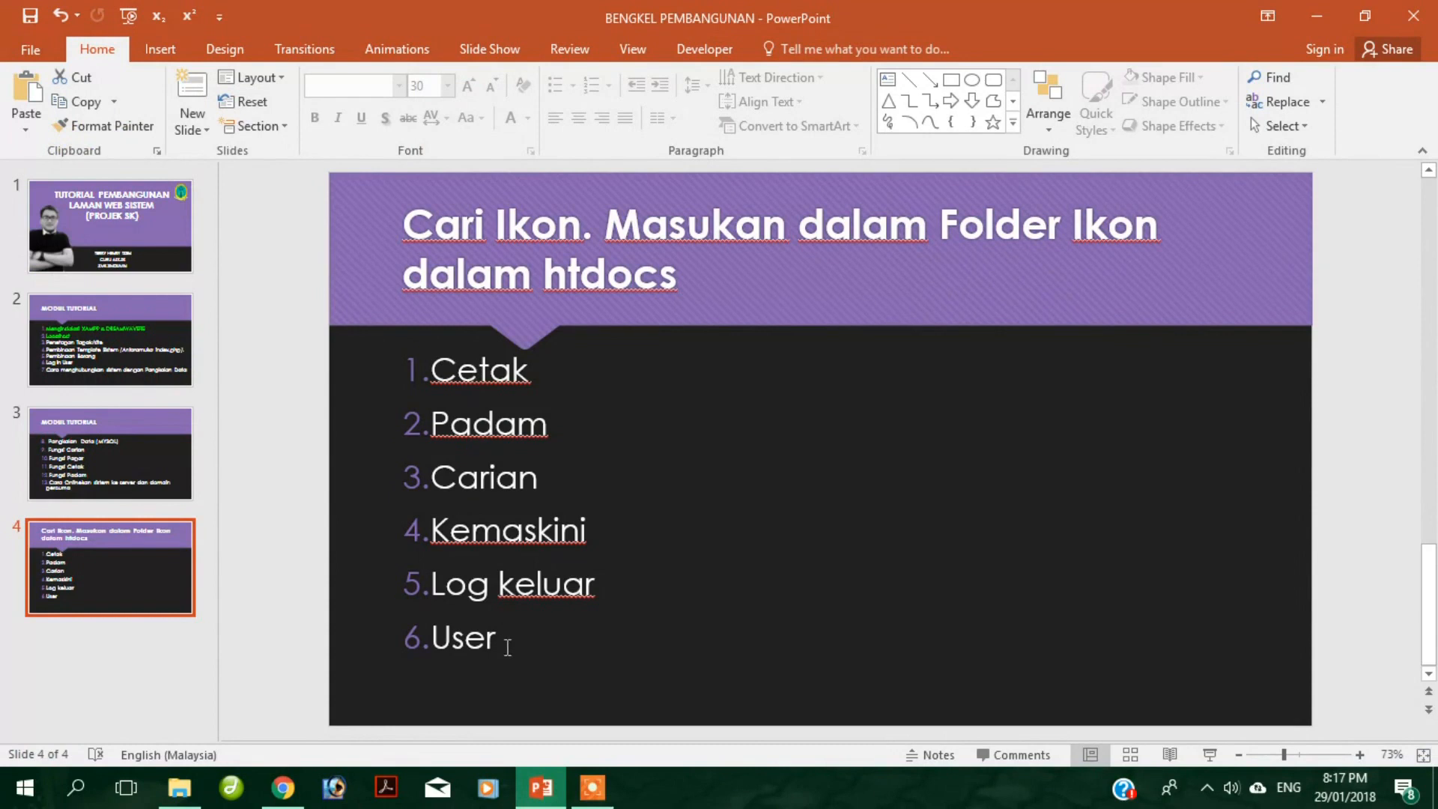
click(179, 787)
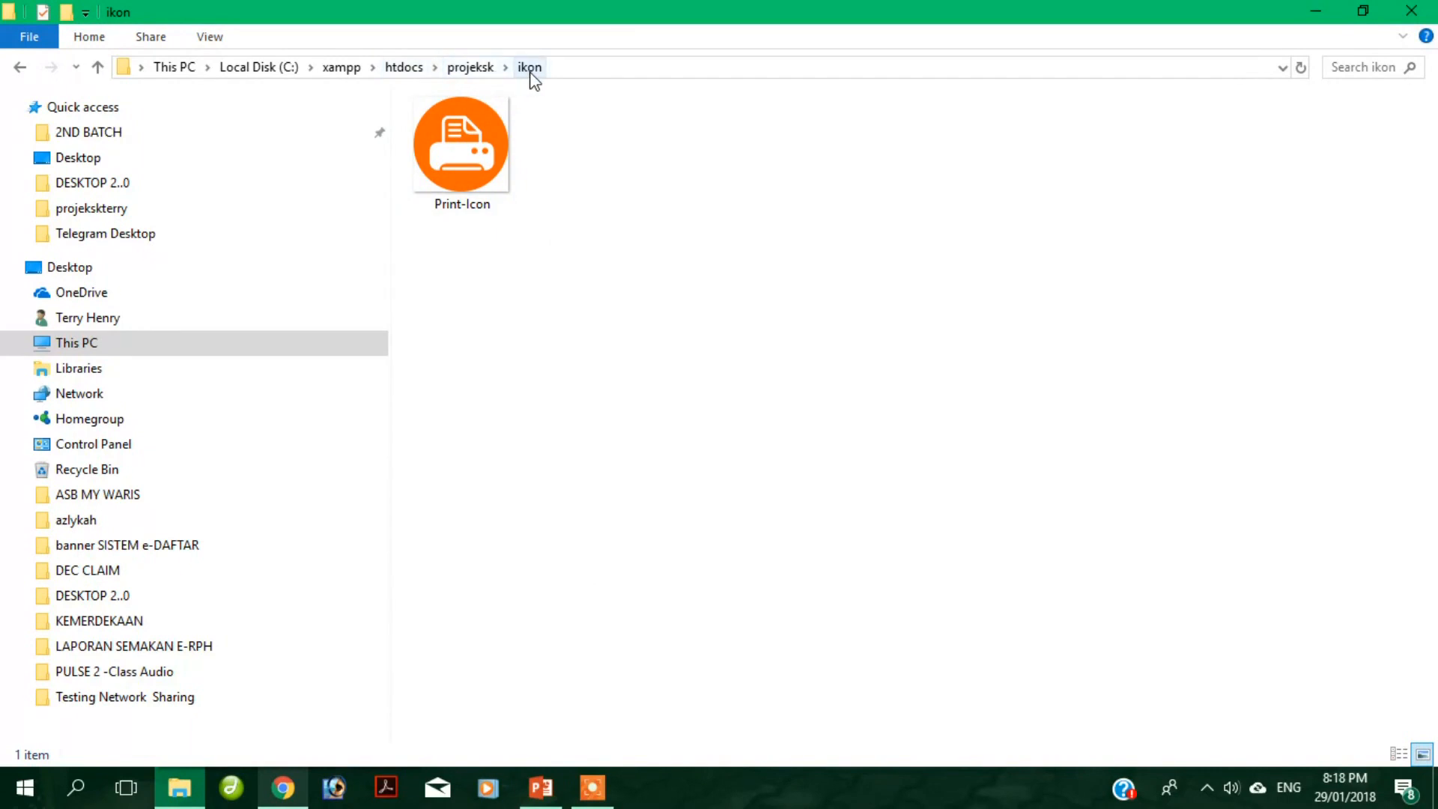
click(587, 792)
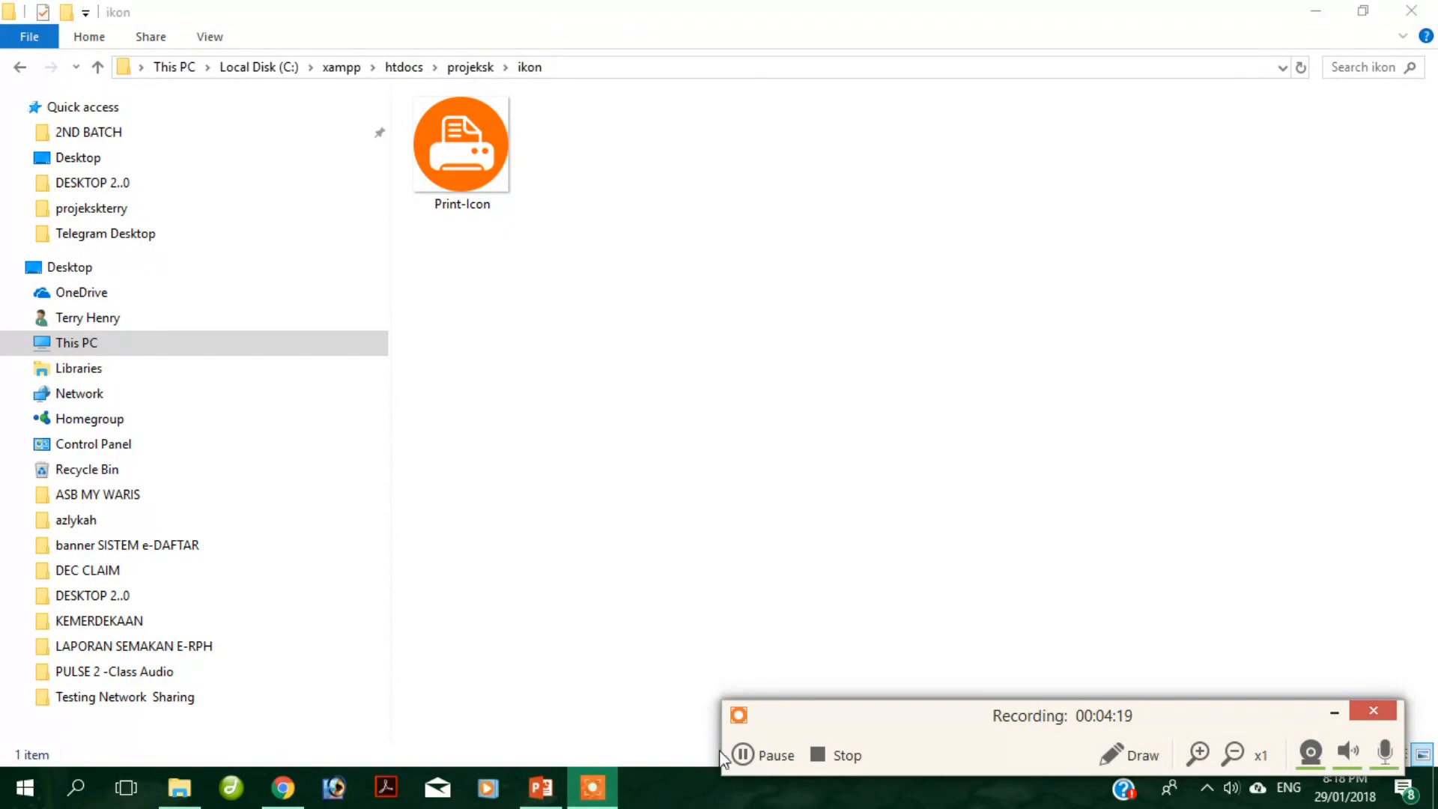
click(745, 757)
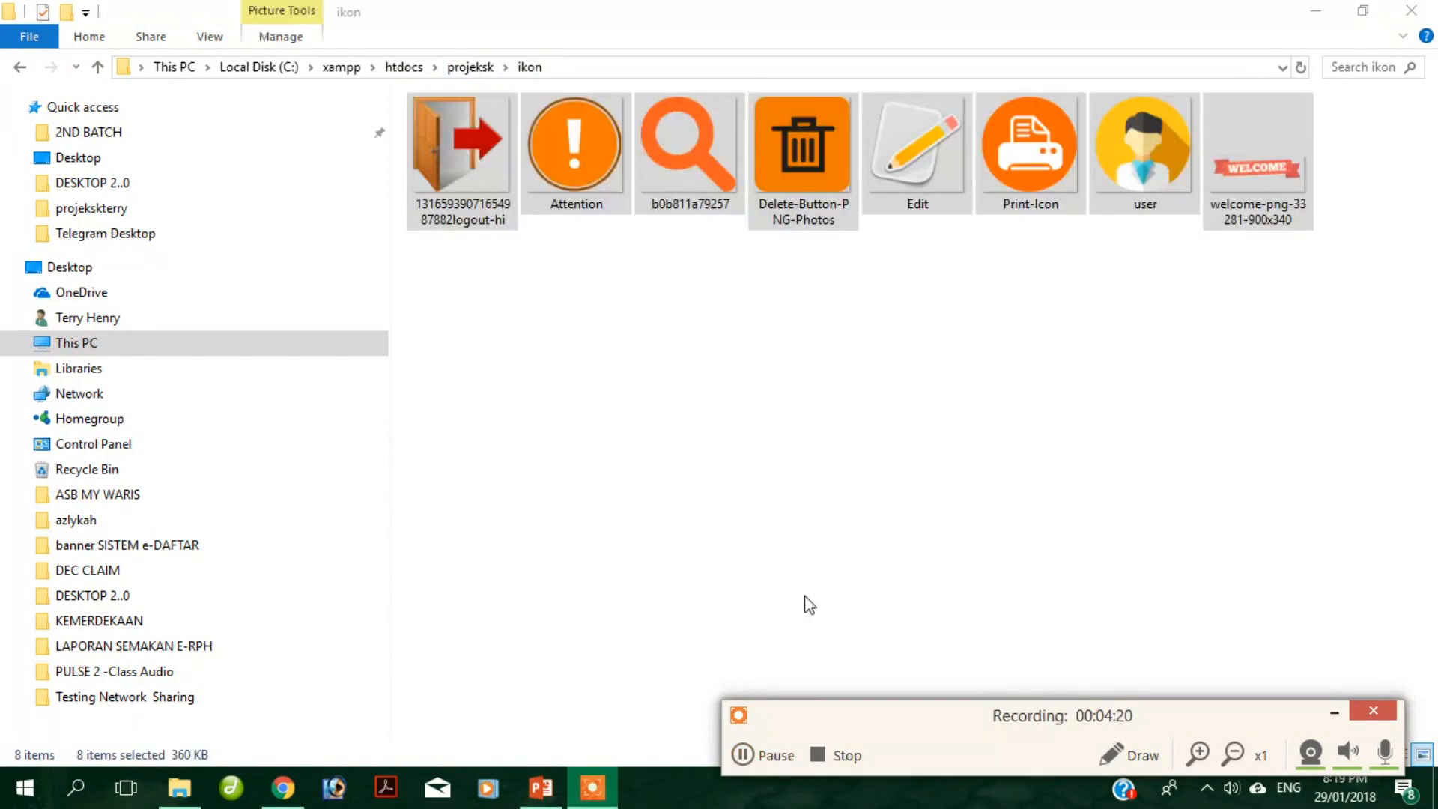
click(1371, 710)
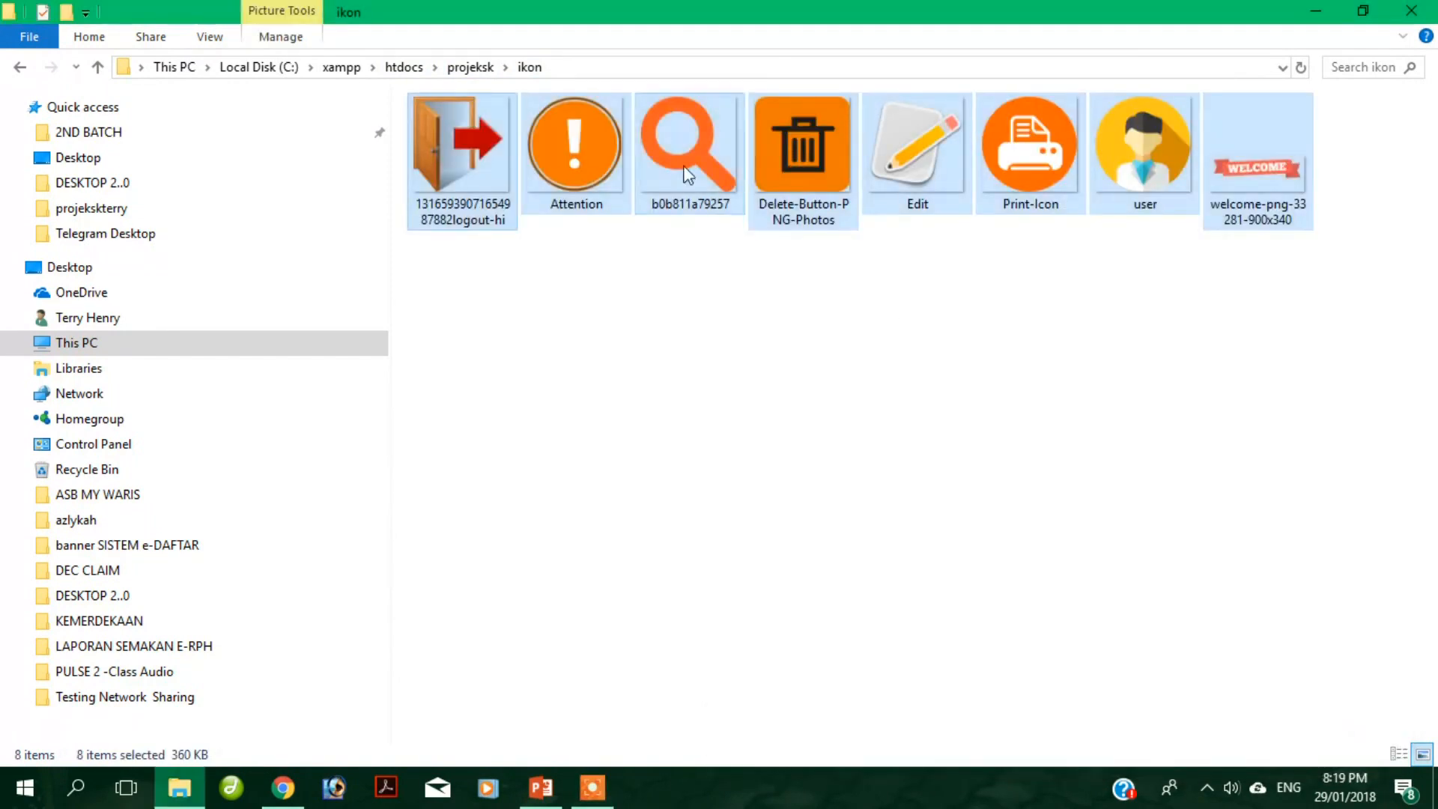
- Clear the selection and go through the icons in the ikon folder one by one, from logout to welcome and back
click(665, 366)
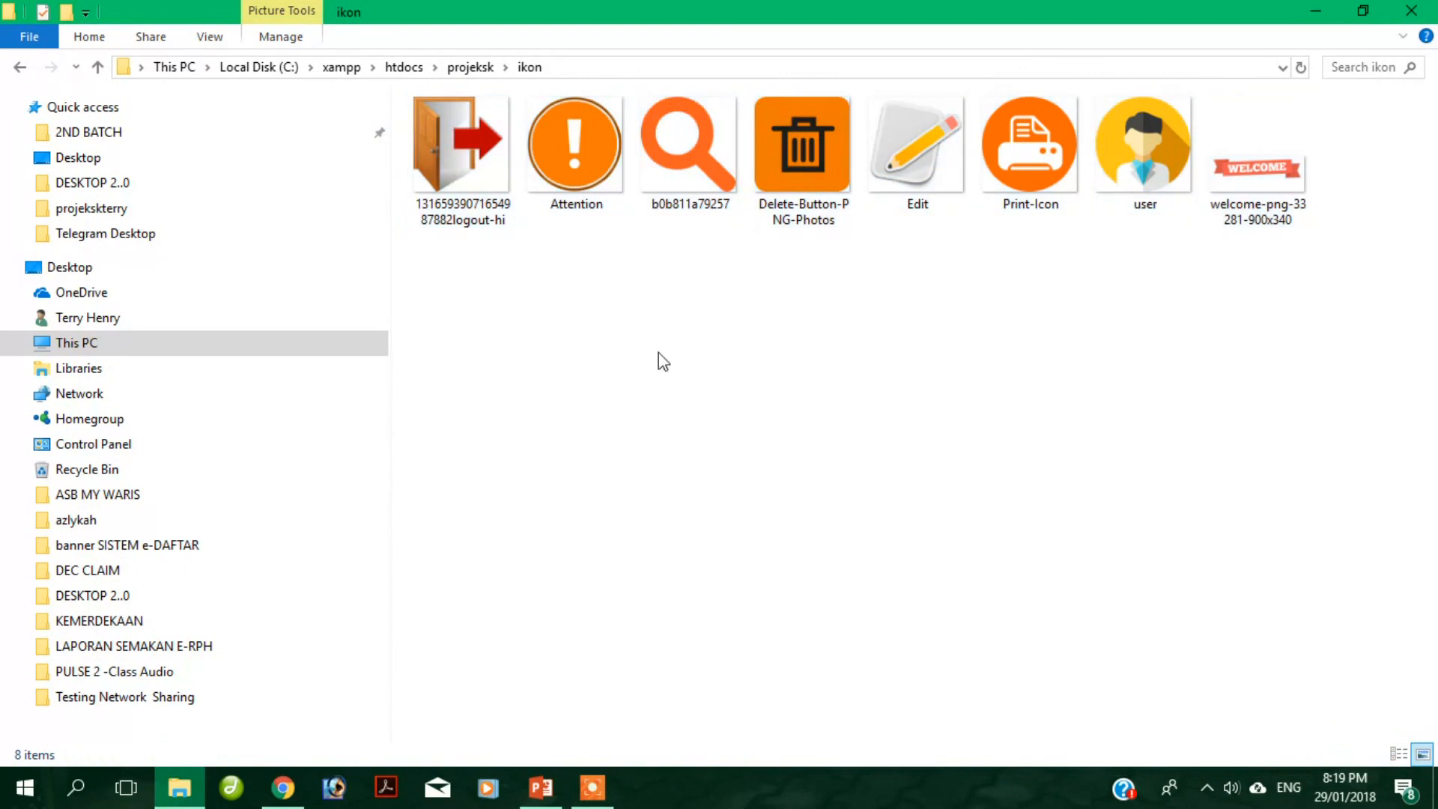
click(458, 224)
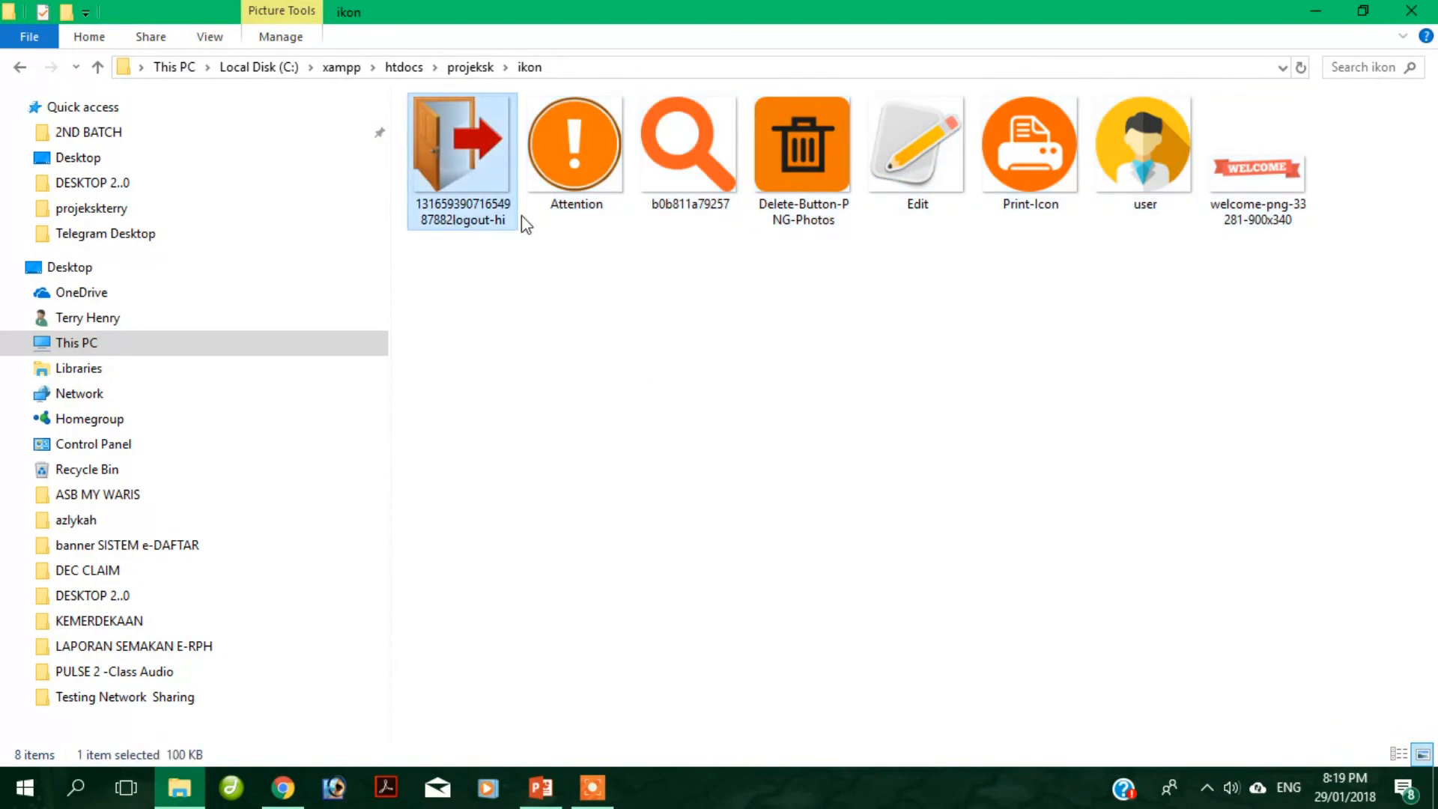
click(566, 217)
click(672, 209)
click(780, 184)
click(893, 177)
click(1023, 174)
click(1146, 179)
click(1255, 202)
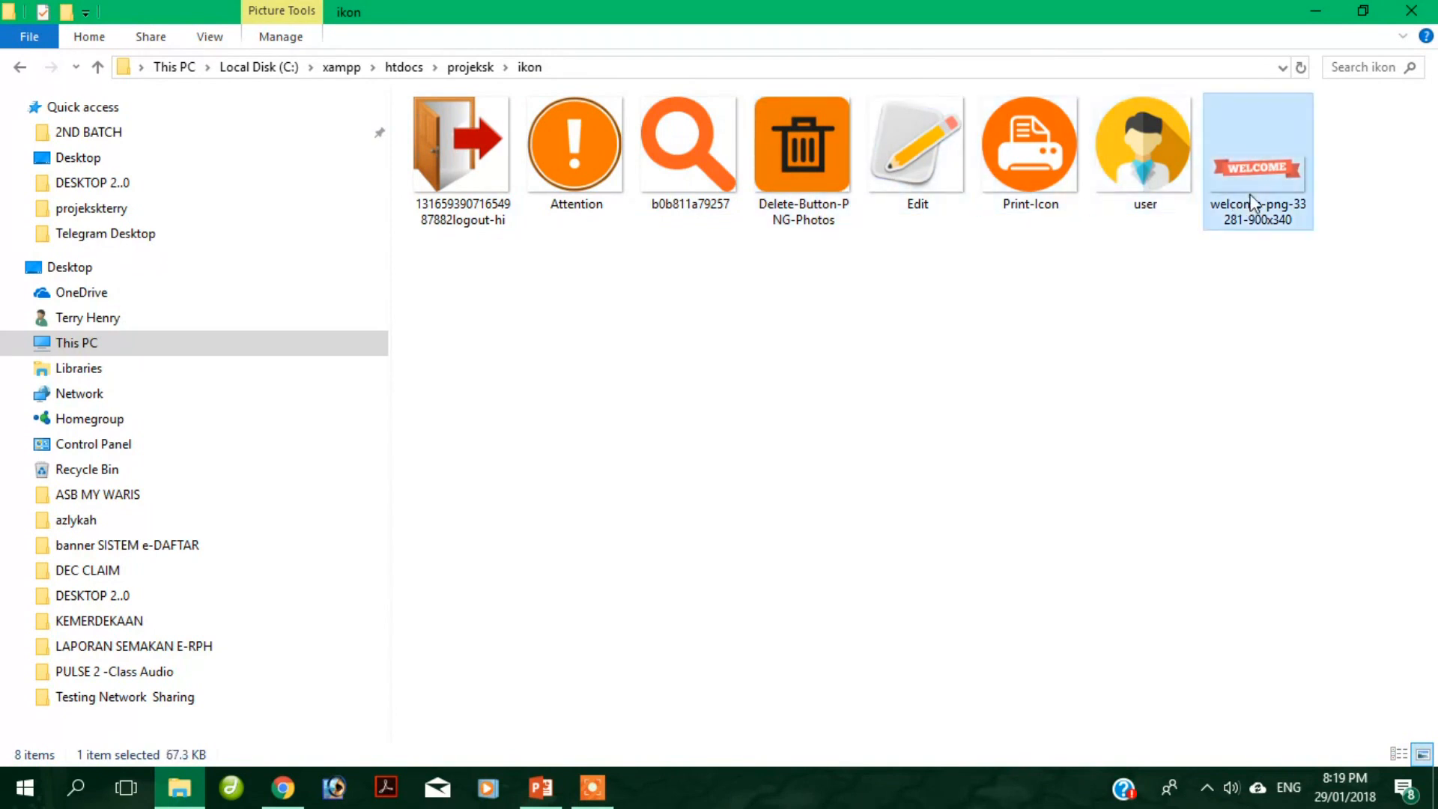
click(1159, 188)
click(1030, 154)
click(897, 146)
click(794, 153)
click(676, 158)
click(538, 155)
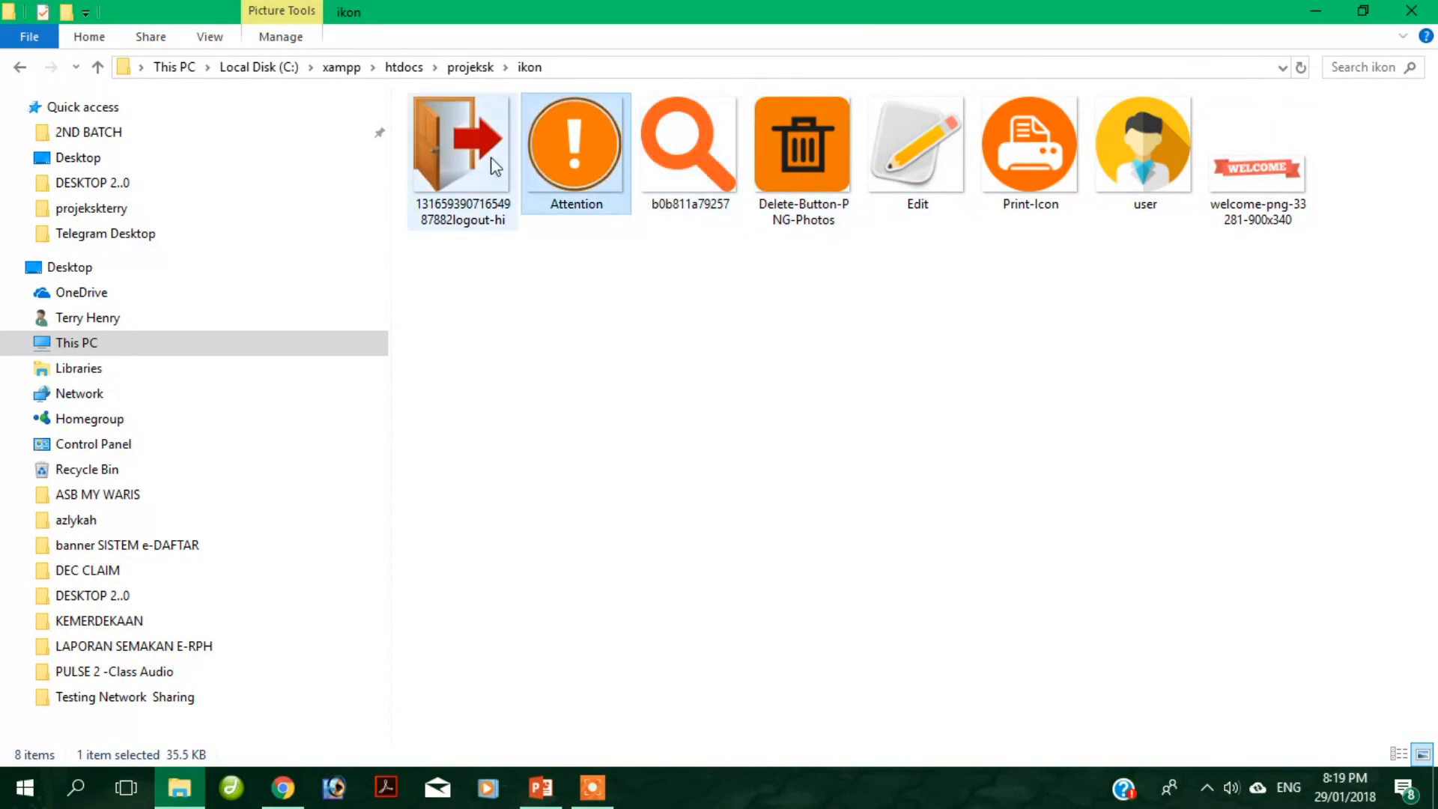
click(443, 146)
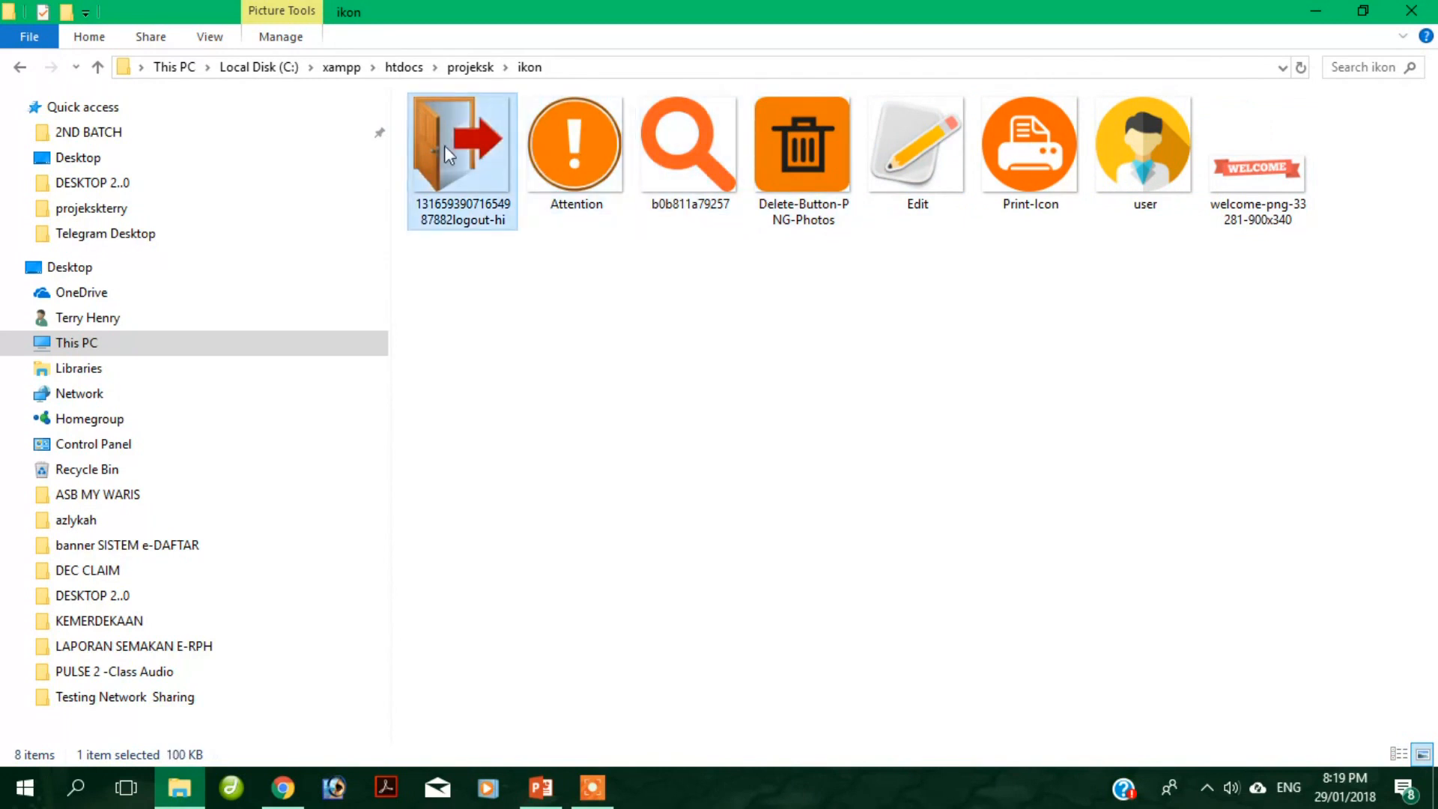
- Go back from the ikon folder to htdocs, and move up through Local Disk (C:) to This PC
click(22, 69)
click(23, 69)
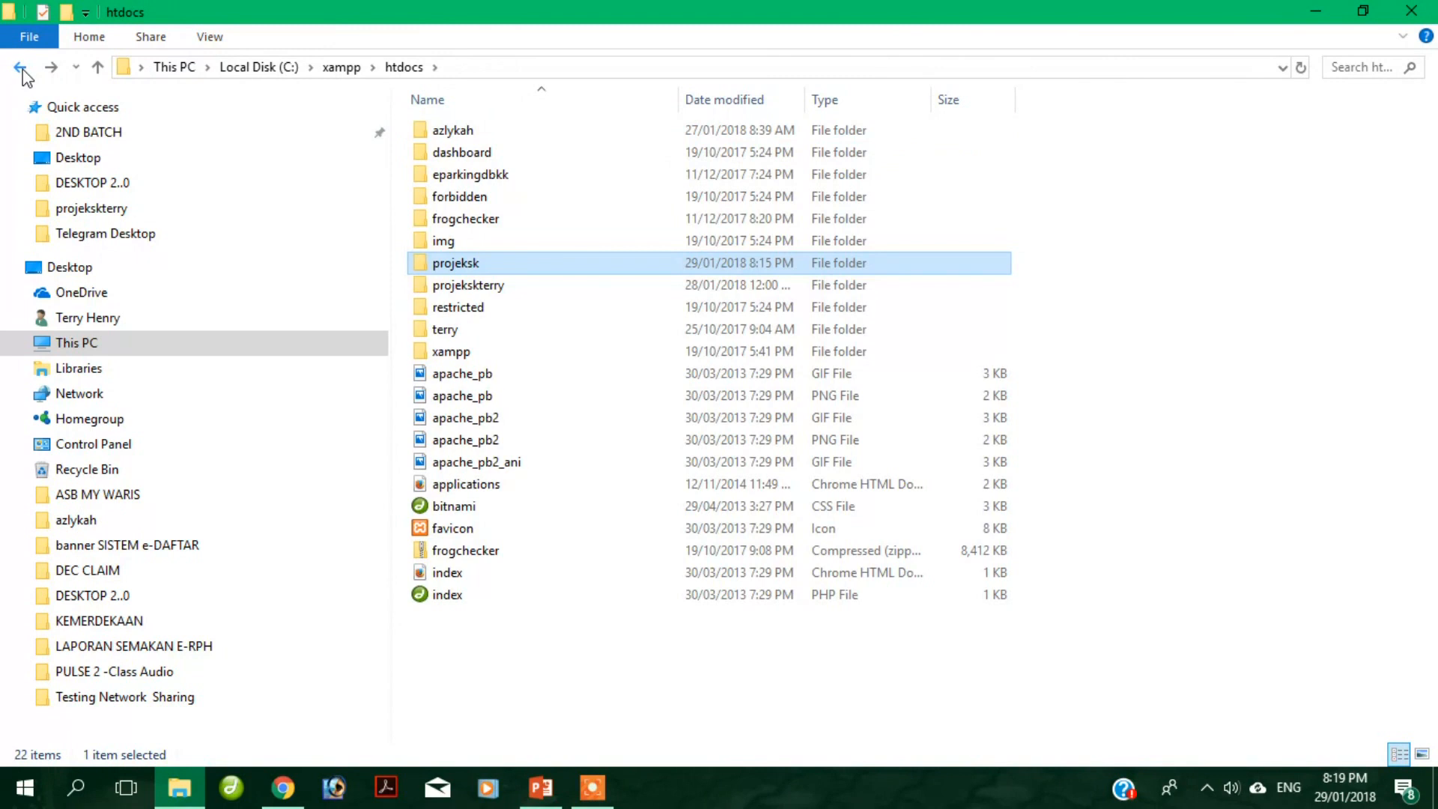
click(264, 69)
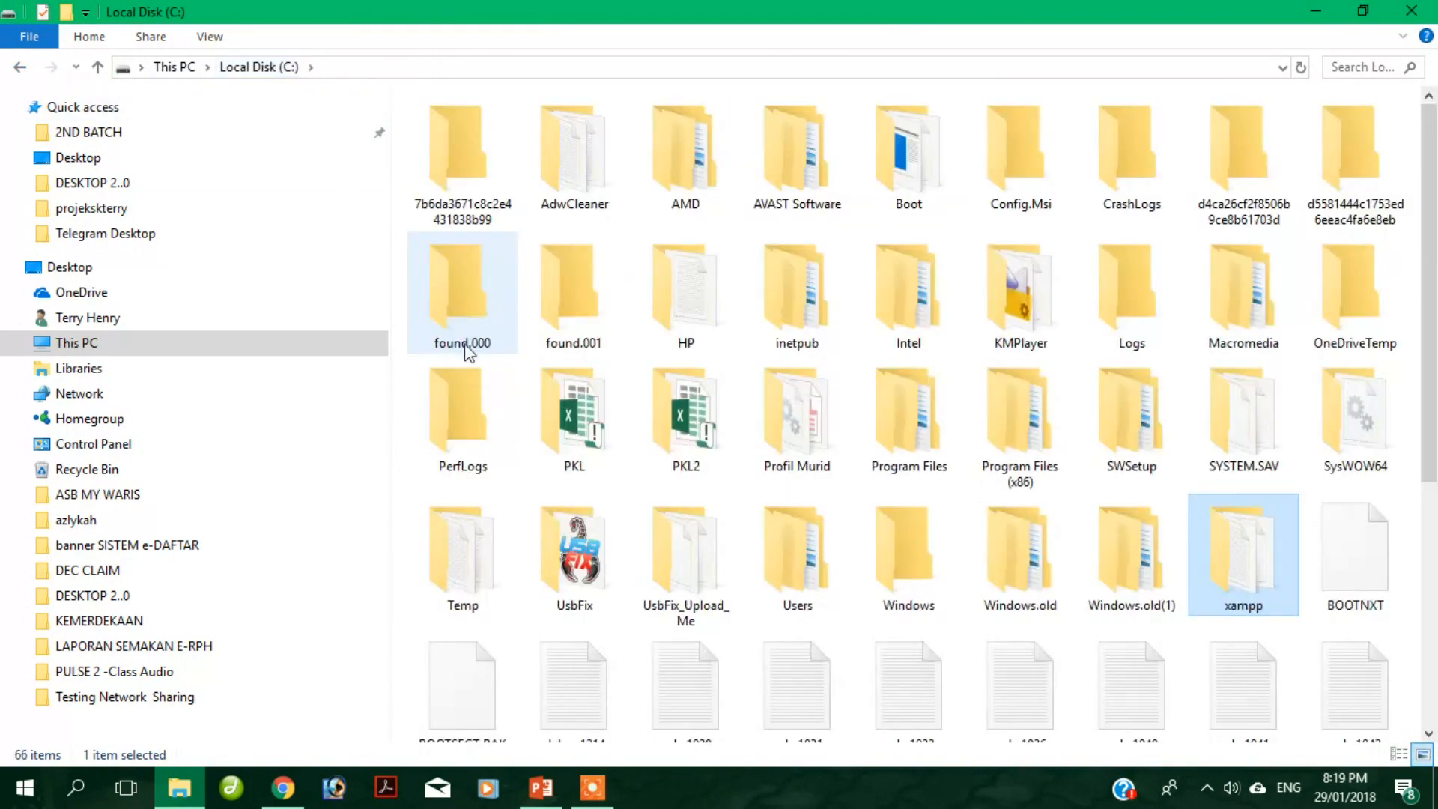
click(173, 67)
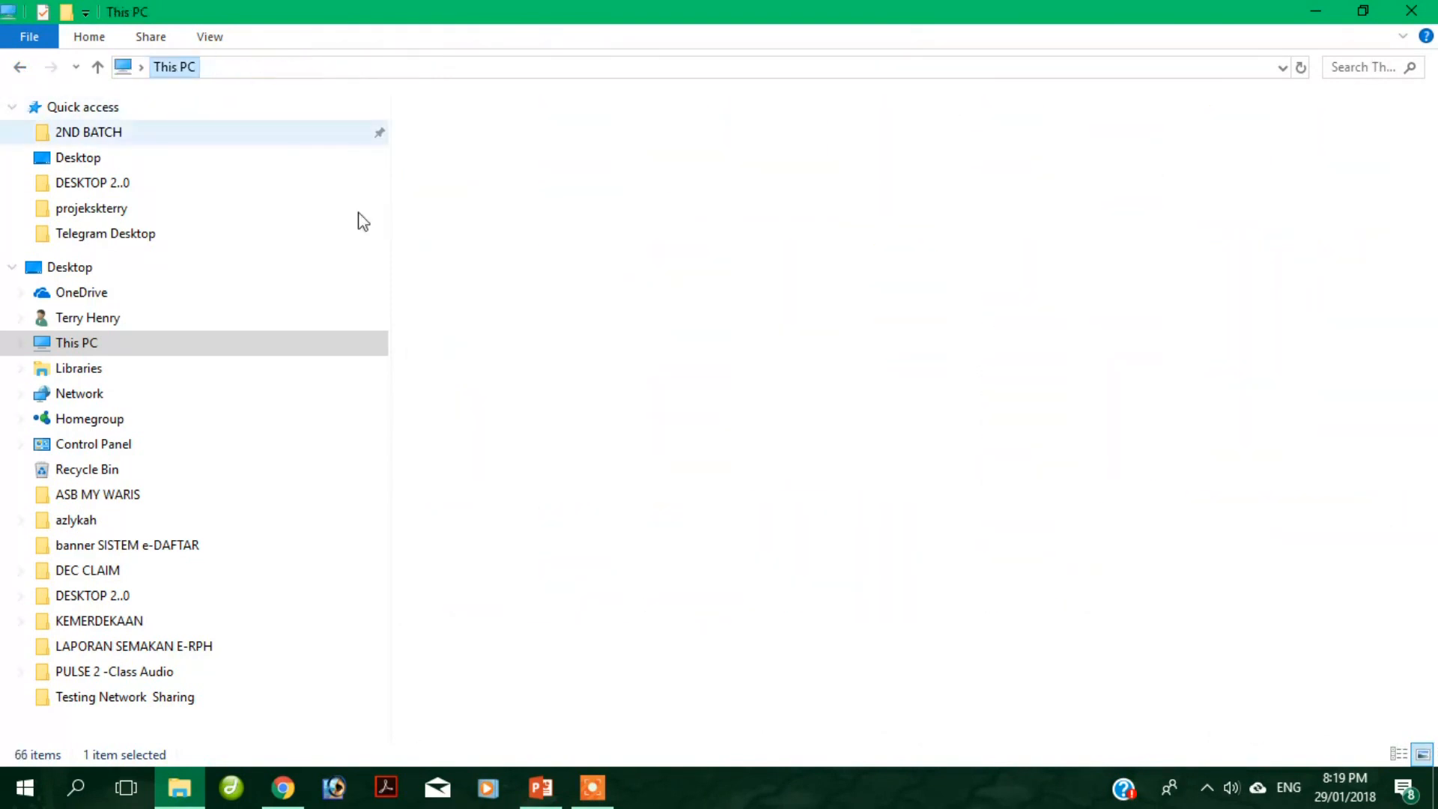
- Browse from Local Disk (C:) through xampp, htdocs and projeksk into the ikon folder
double_click(779, 395)
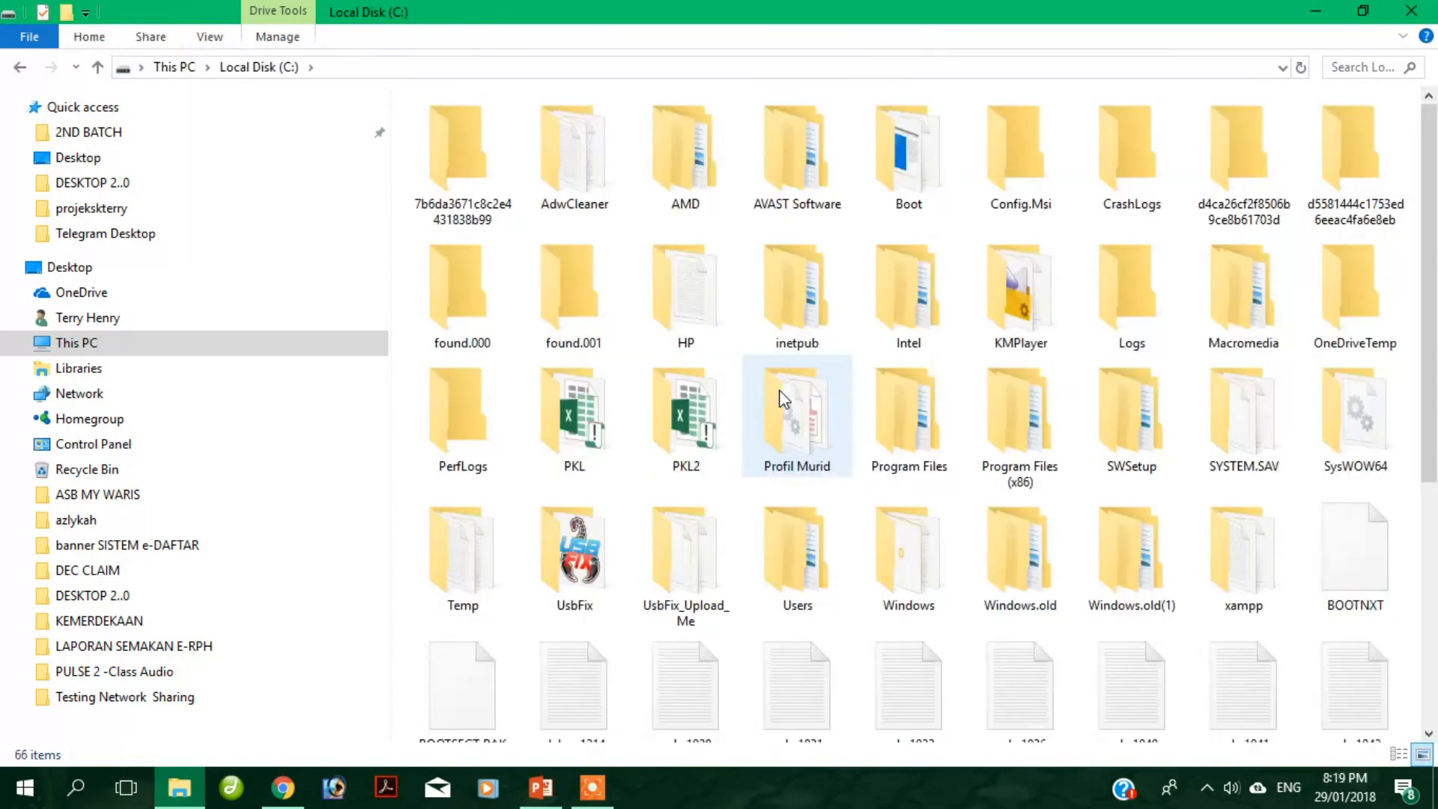
double_click(1262, 599)
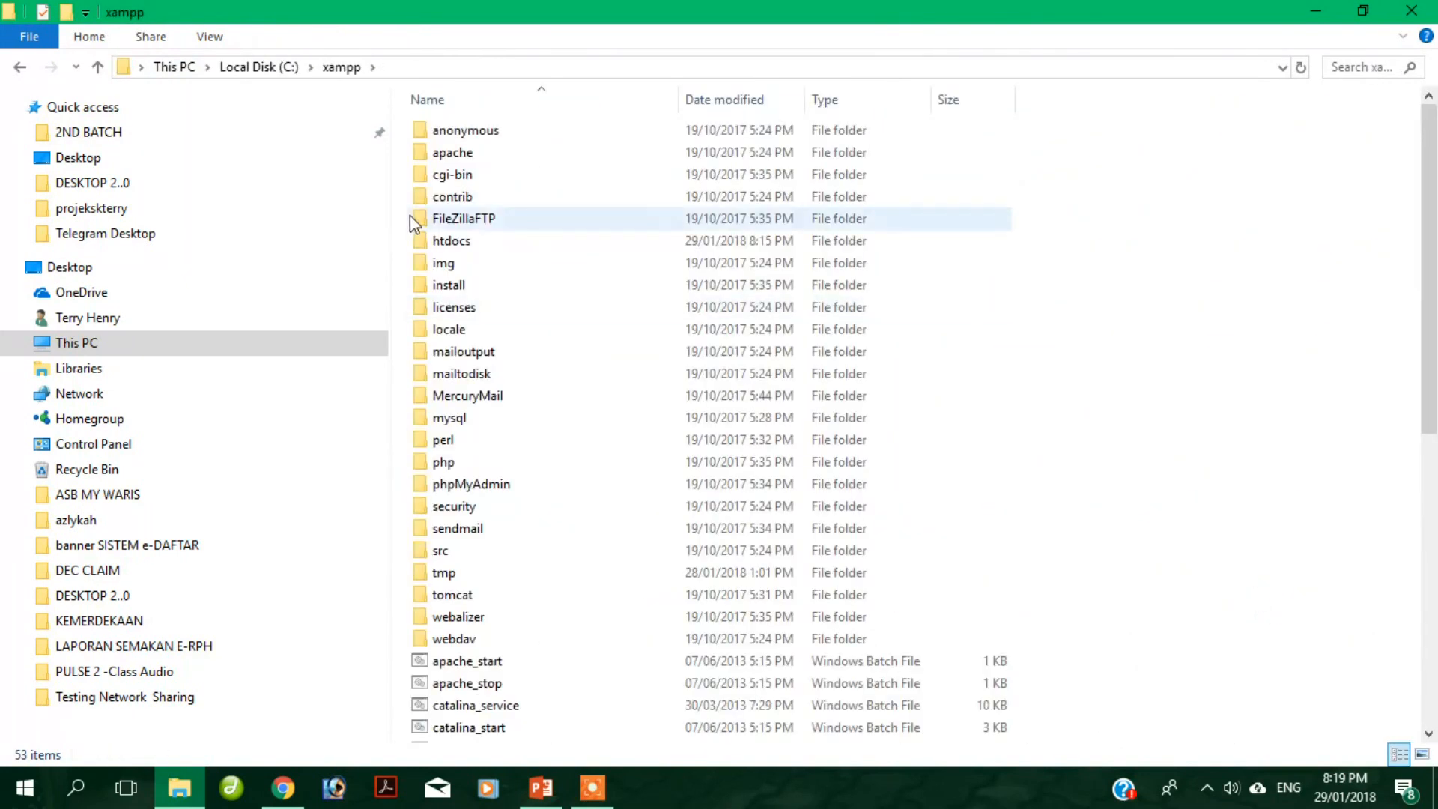
double_click(453, 240)
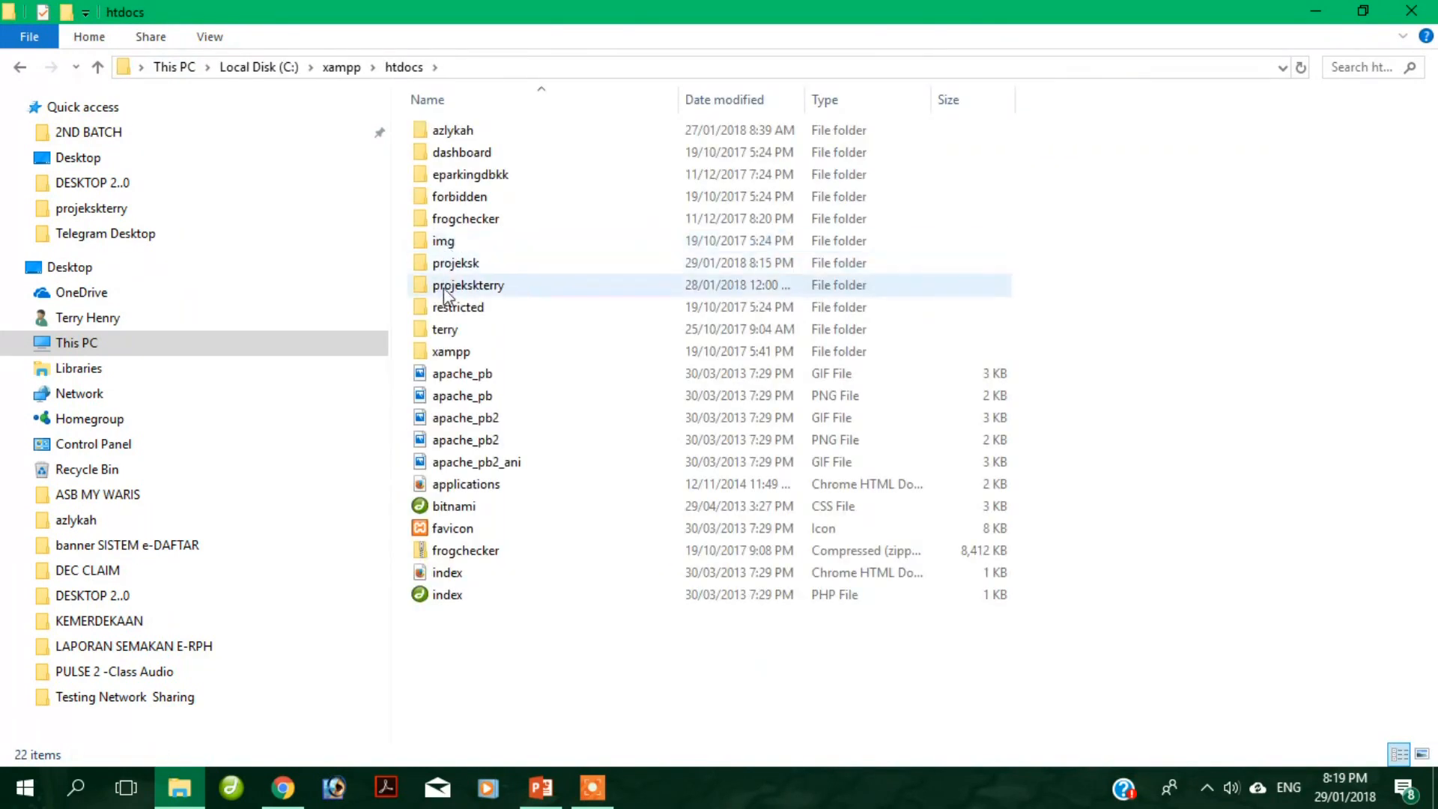
double_click(462, 266)
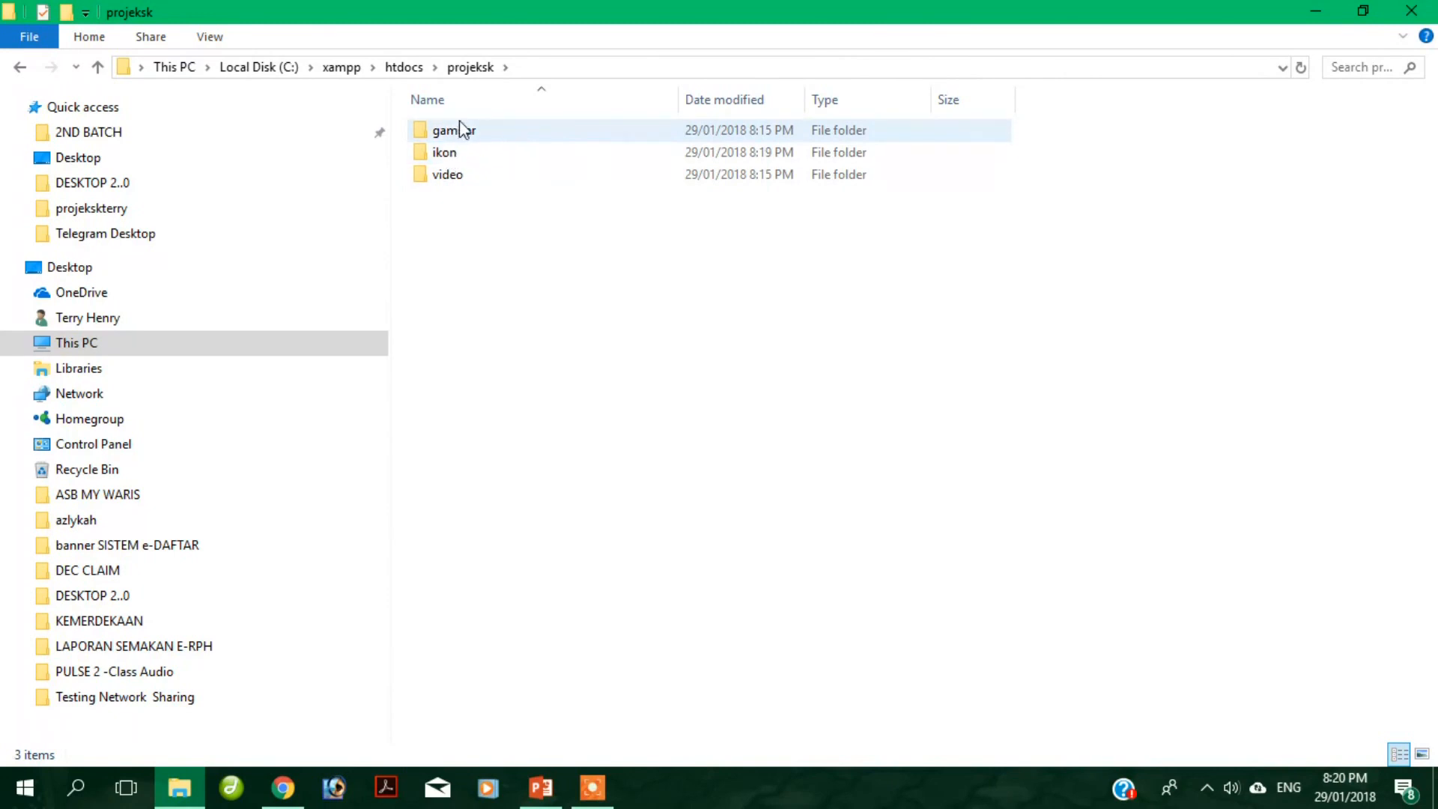
click(460, 154)
double_click(463, 156)
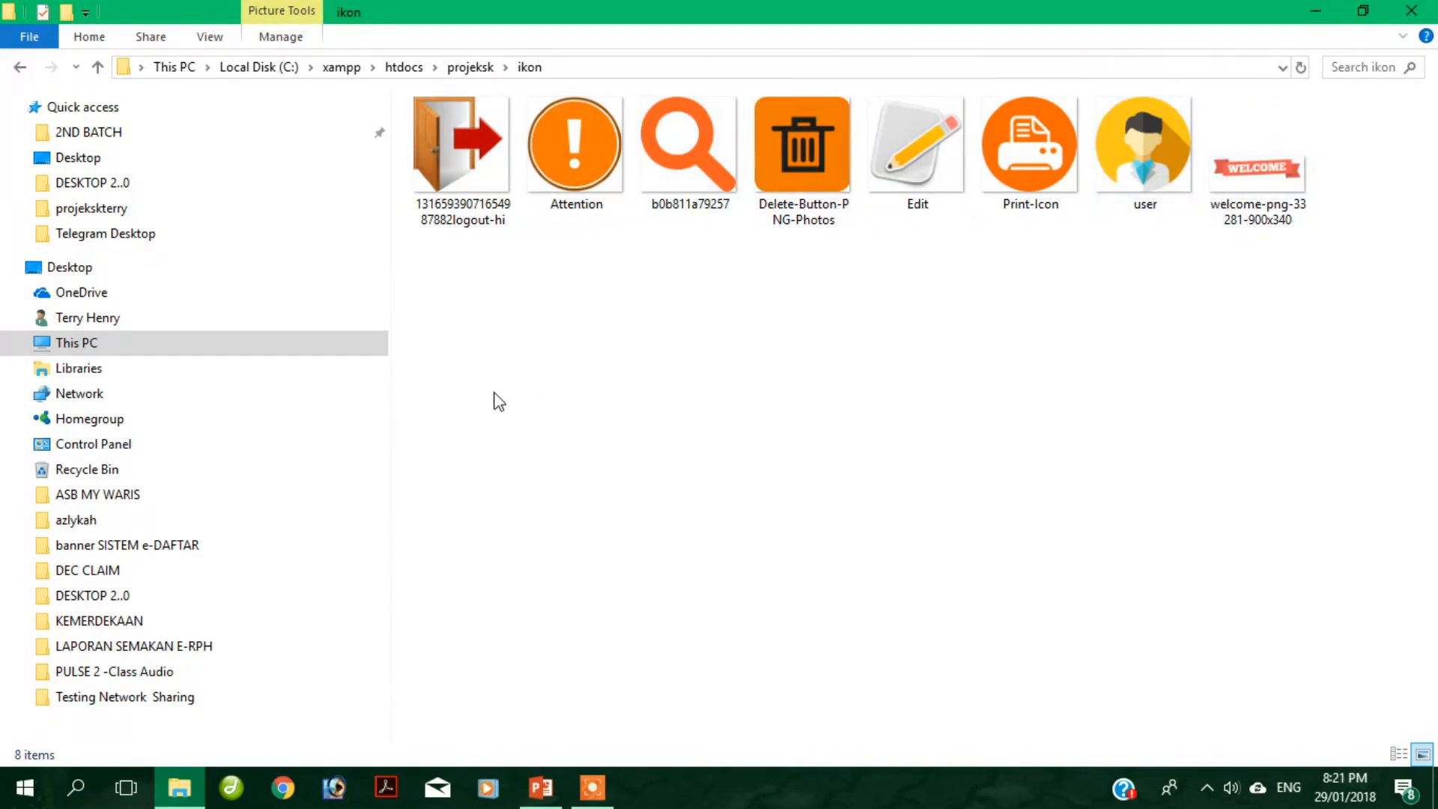
- Switch to Macromedia Dreamweaver 8
click(232, 792)
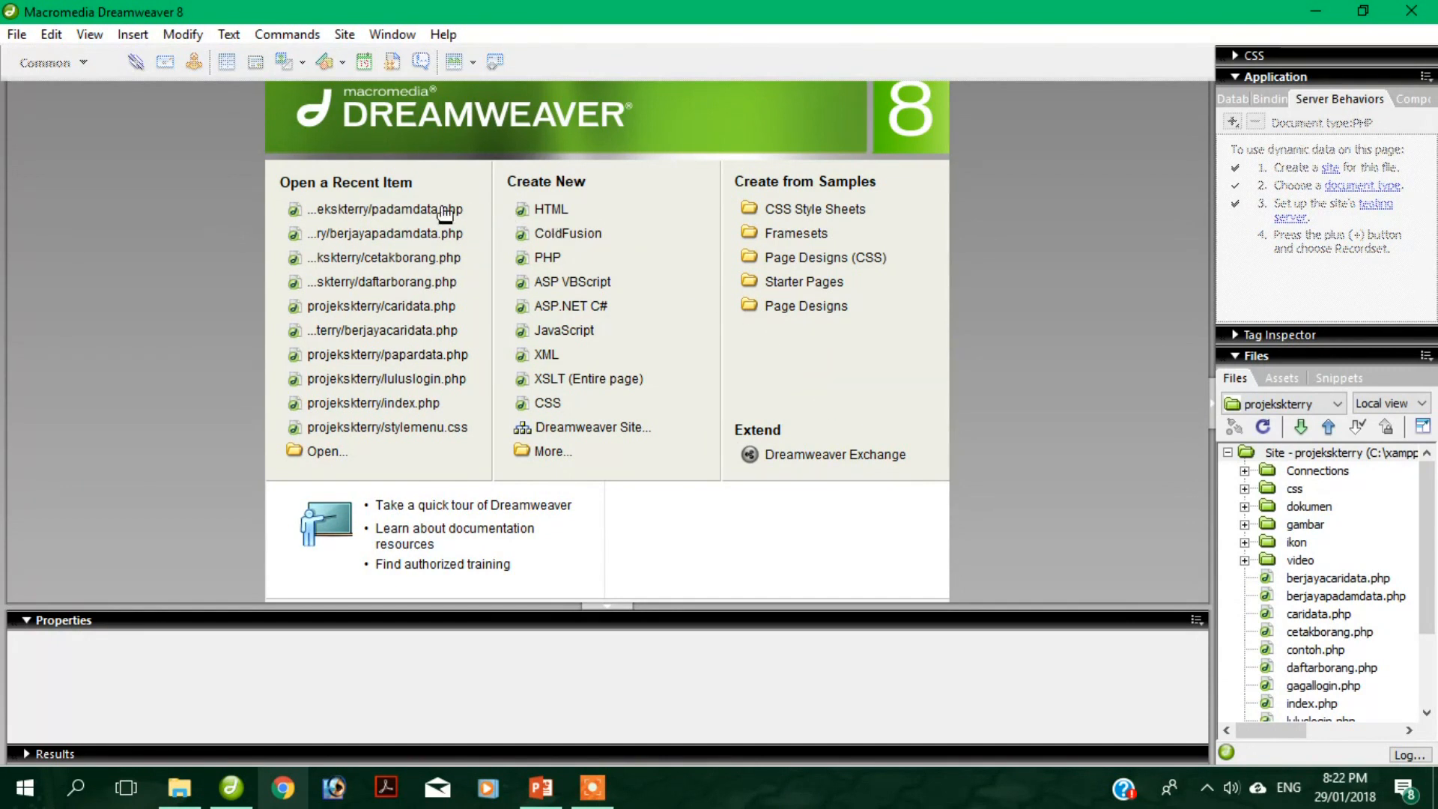
- Create a new PHP page and start a new site definition with the site name projeksk
click(546, 258)
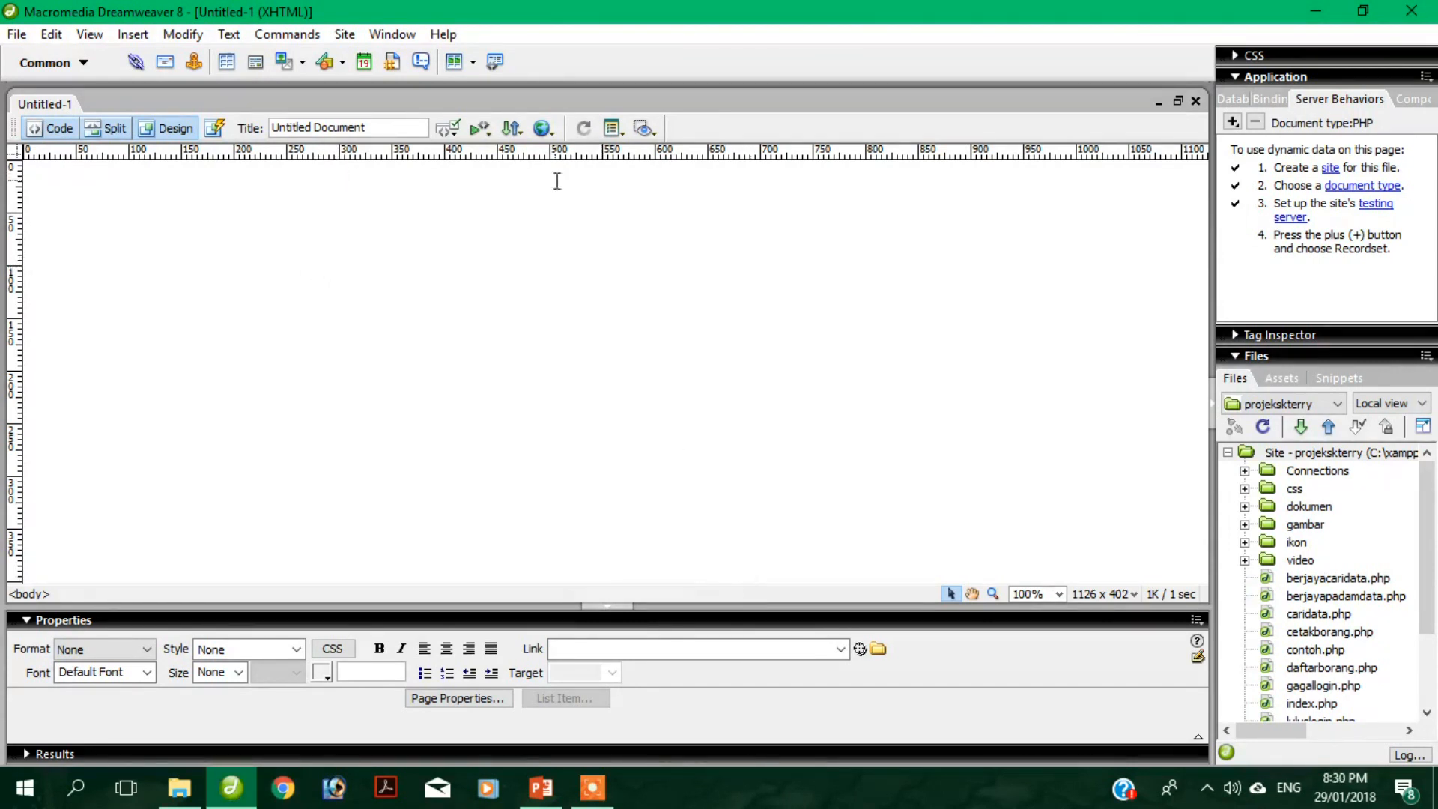
click(345, 37)
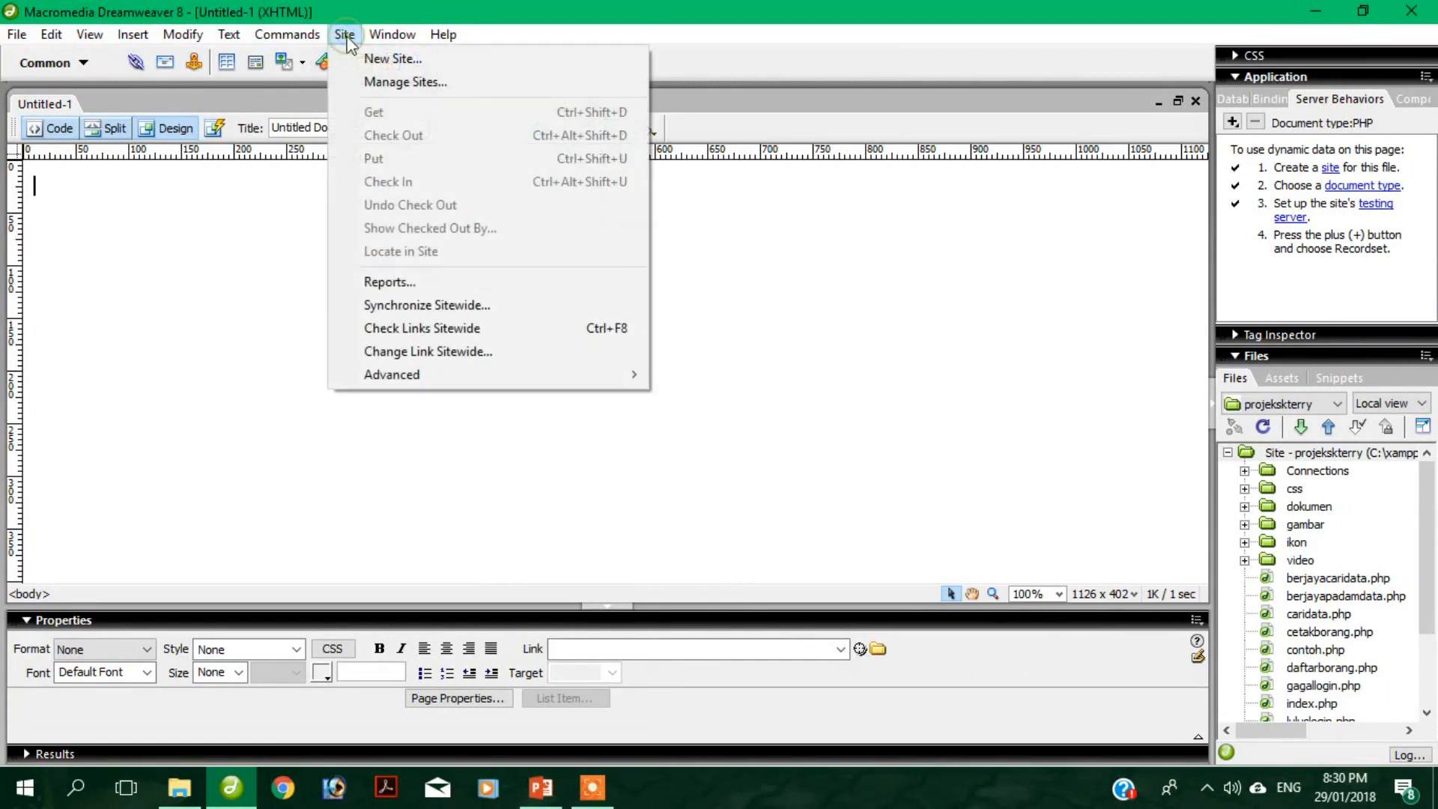
click(399, 60)
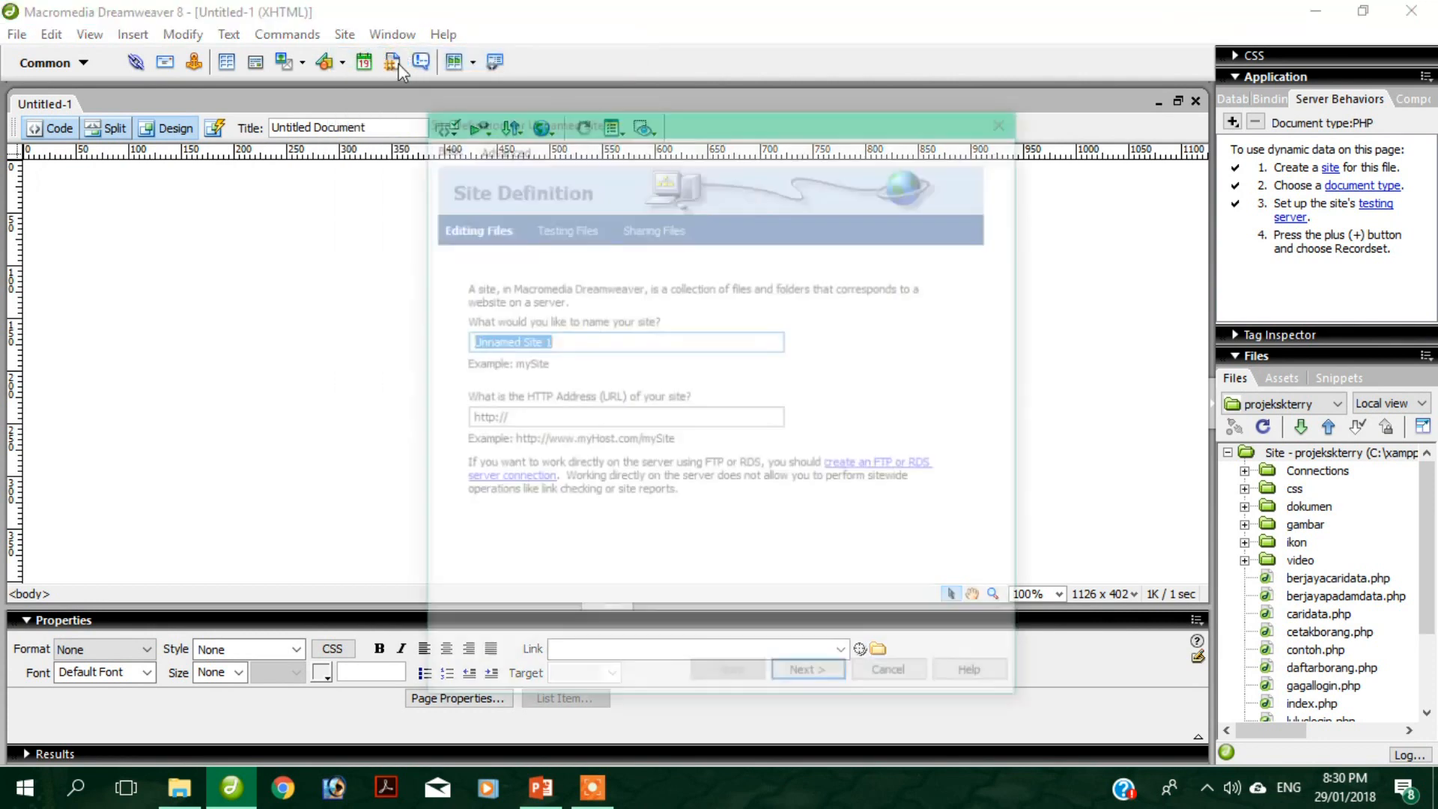
click(558, 342)
drag(592, 342, 460, 343)
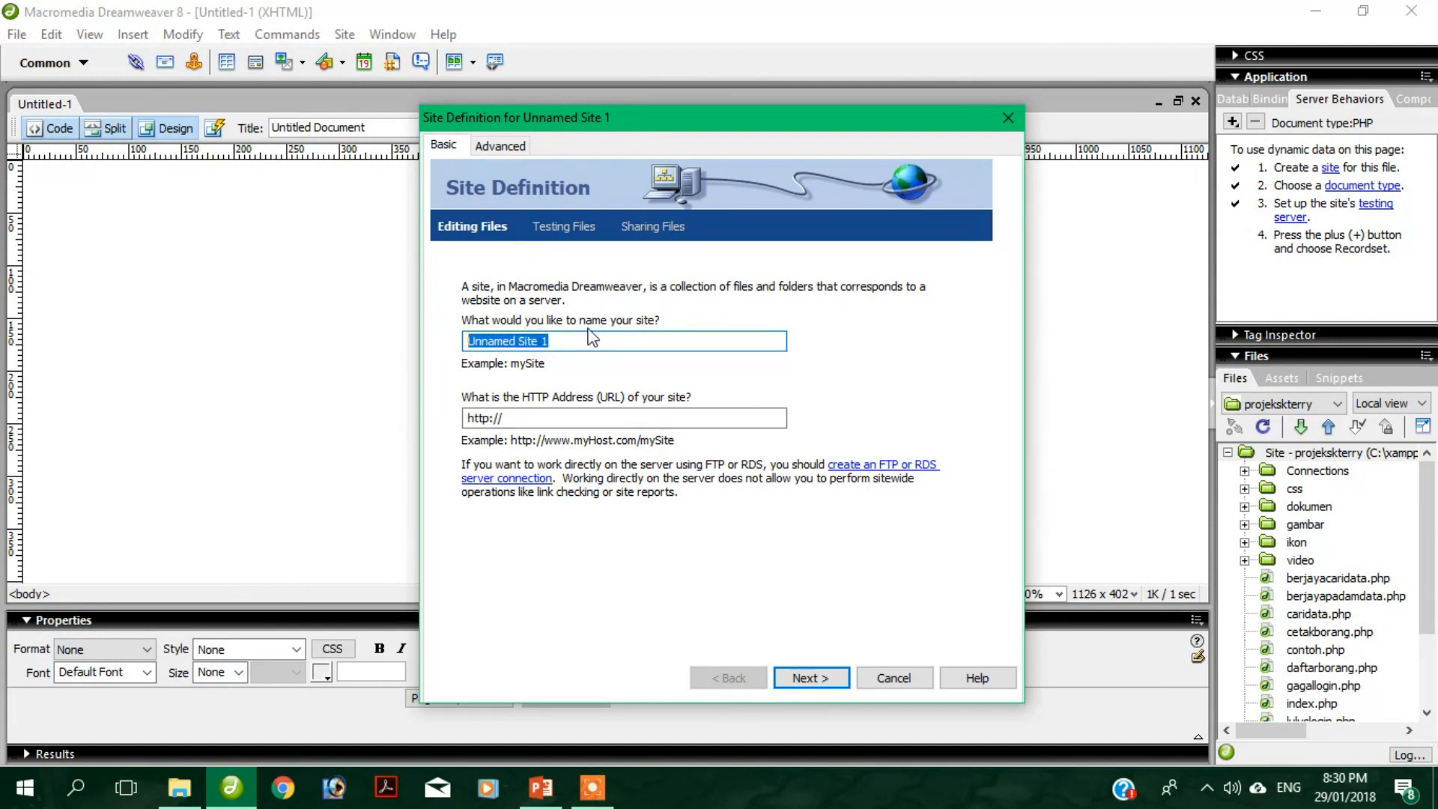
text(projeksk)
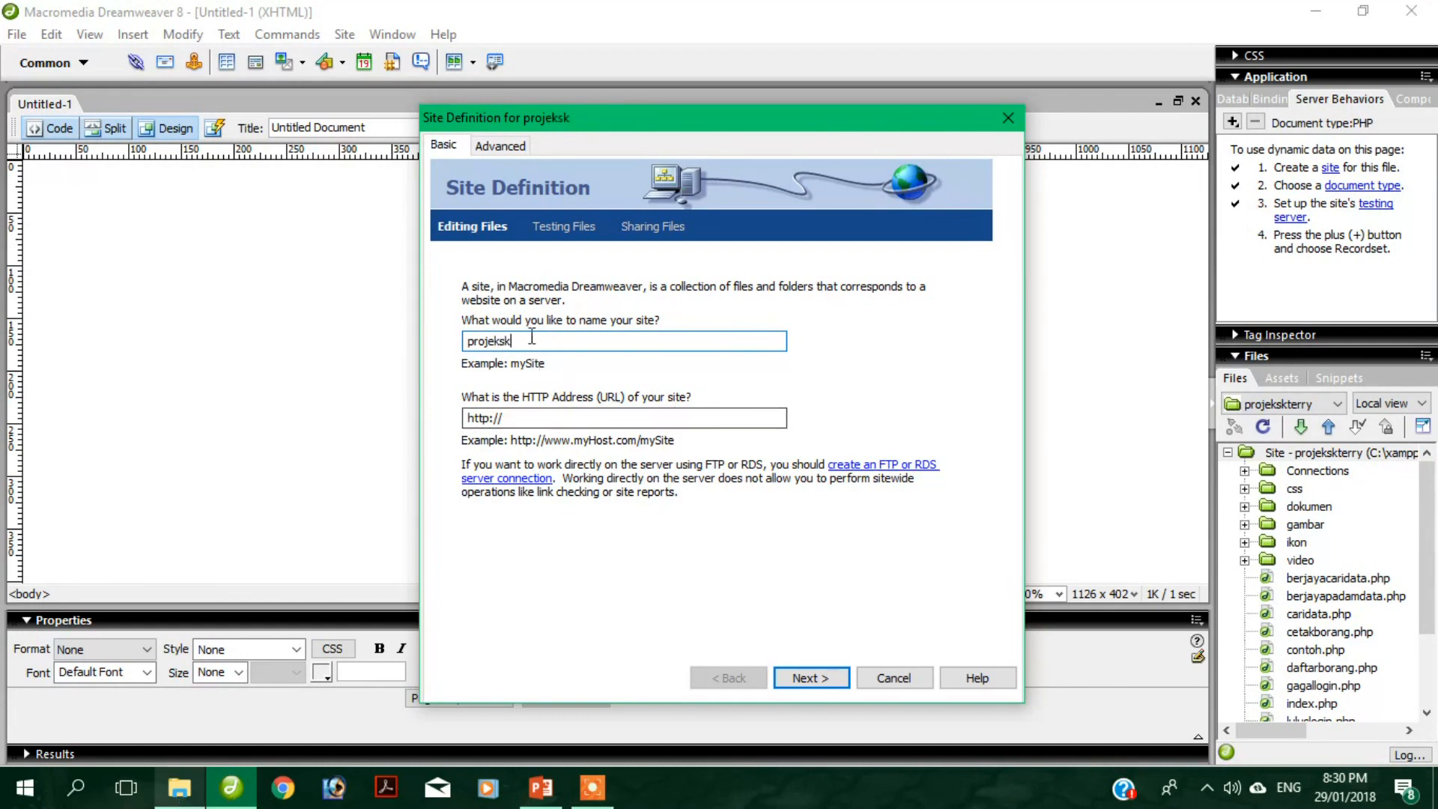
- Compare the site name with the projeksk folder in htdocs in File Explorer, and return to Dreamweaver's site definition
drag(524, 341, 428, 341)
click(191, 792)
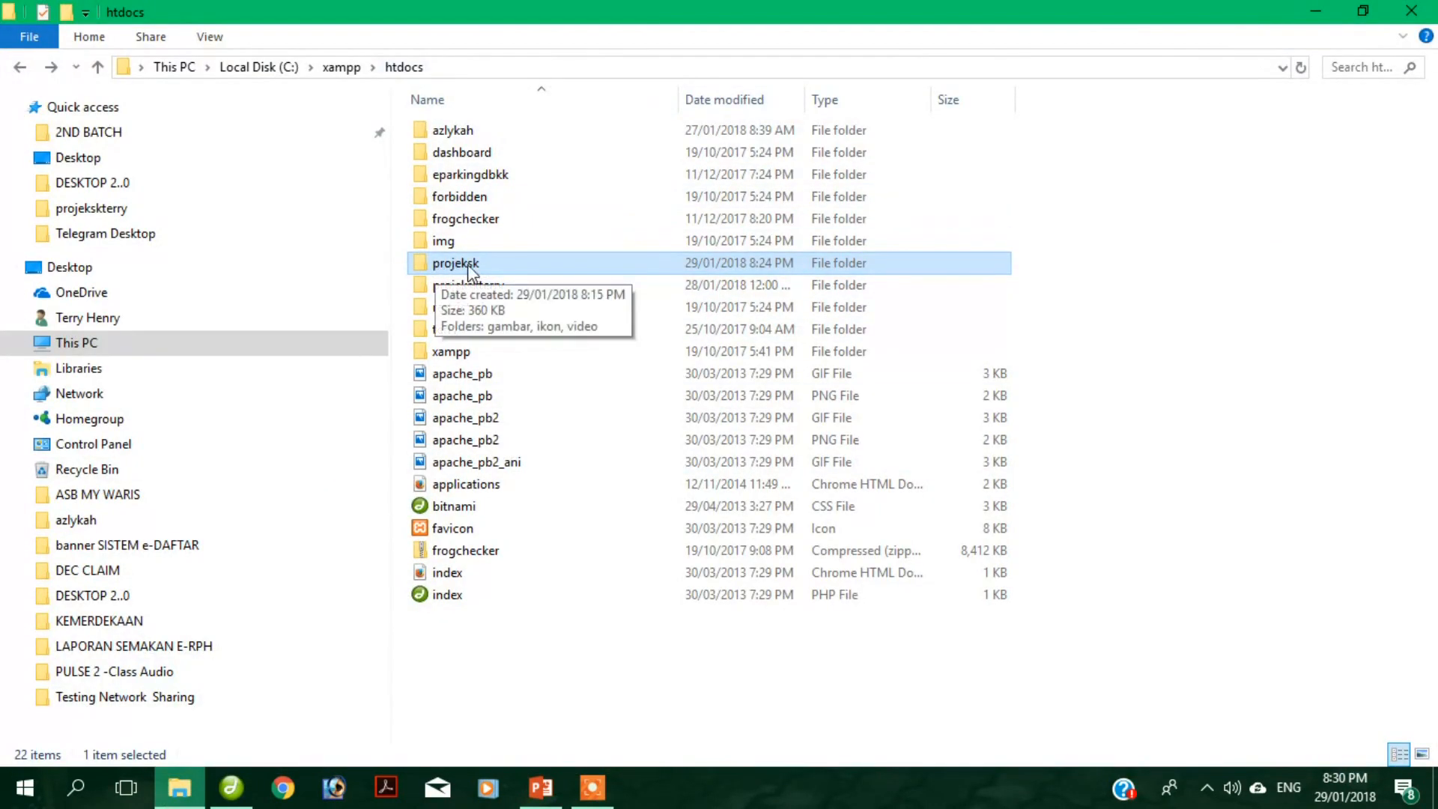
click(253, 804)
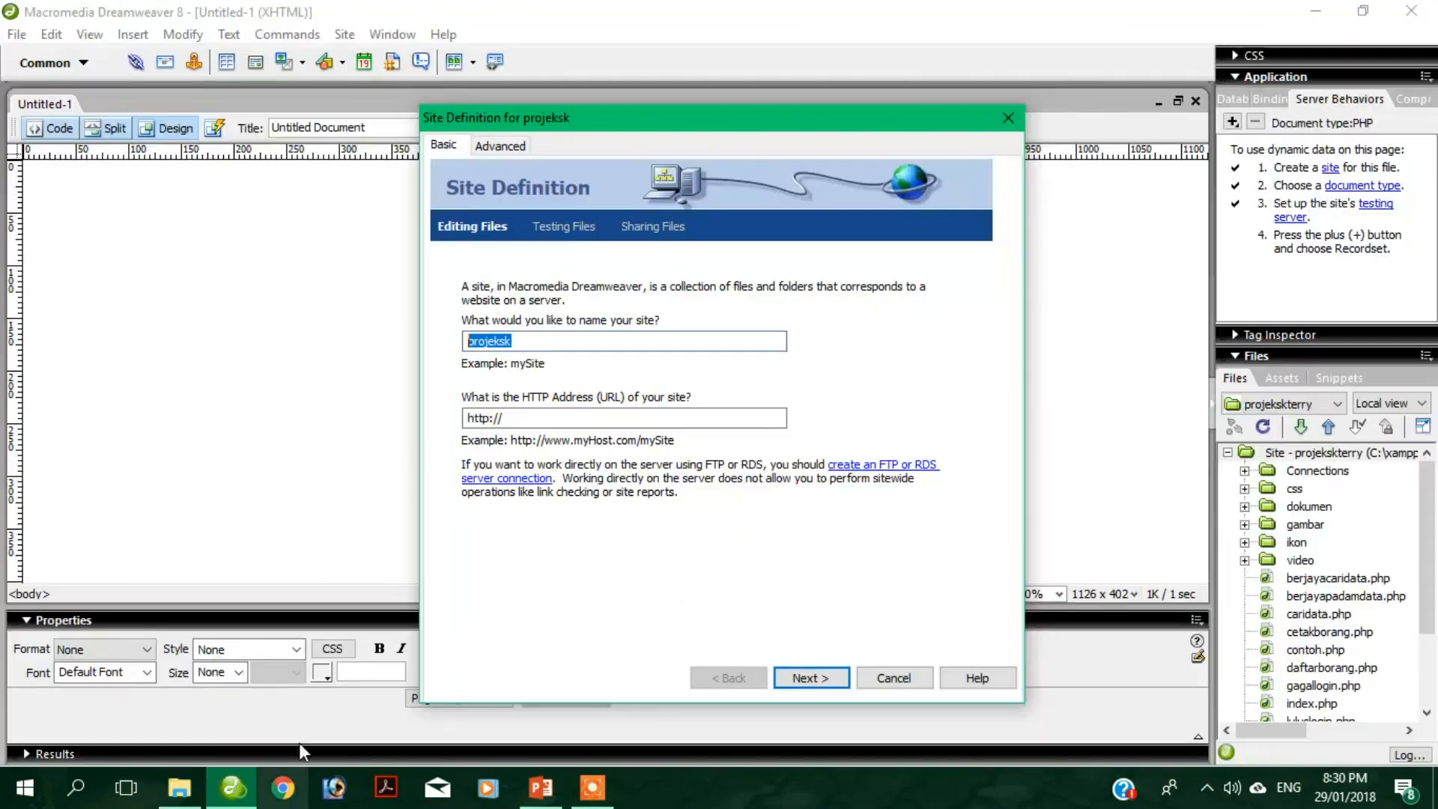
drag(533, 339, 442, 340)
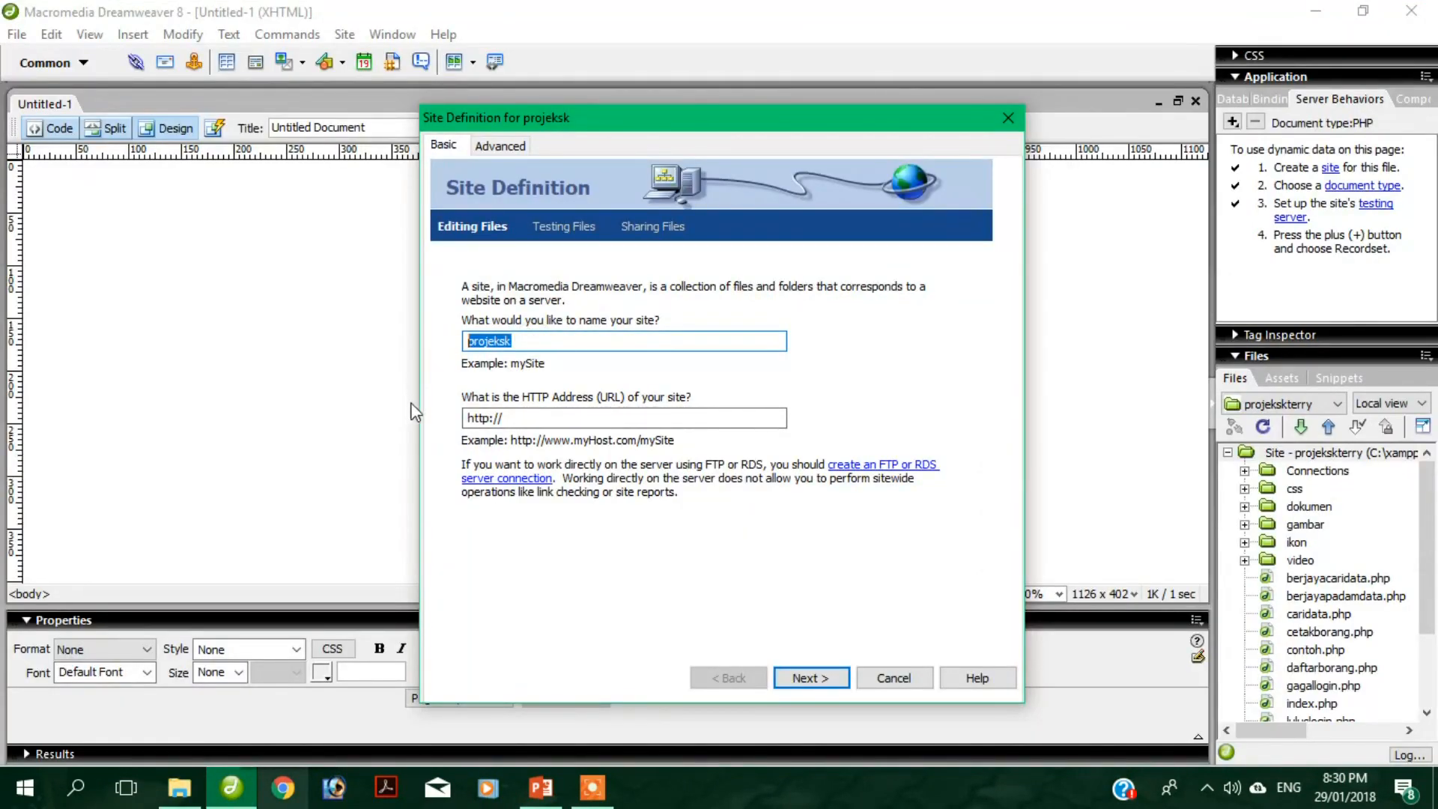
click(519, 340)
drag(522, 340, 457, 343)
click(526, 341)
click(507, 416)
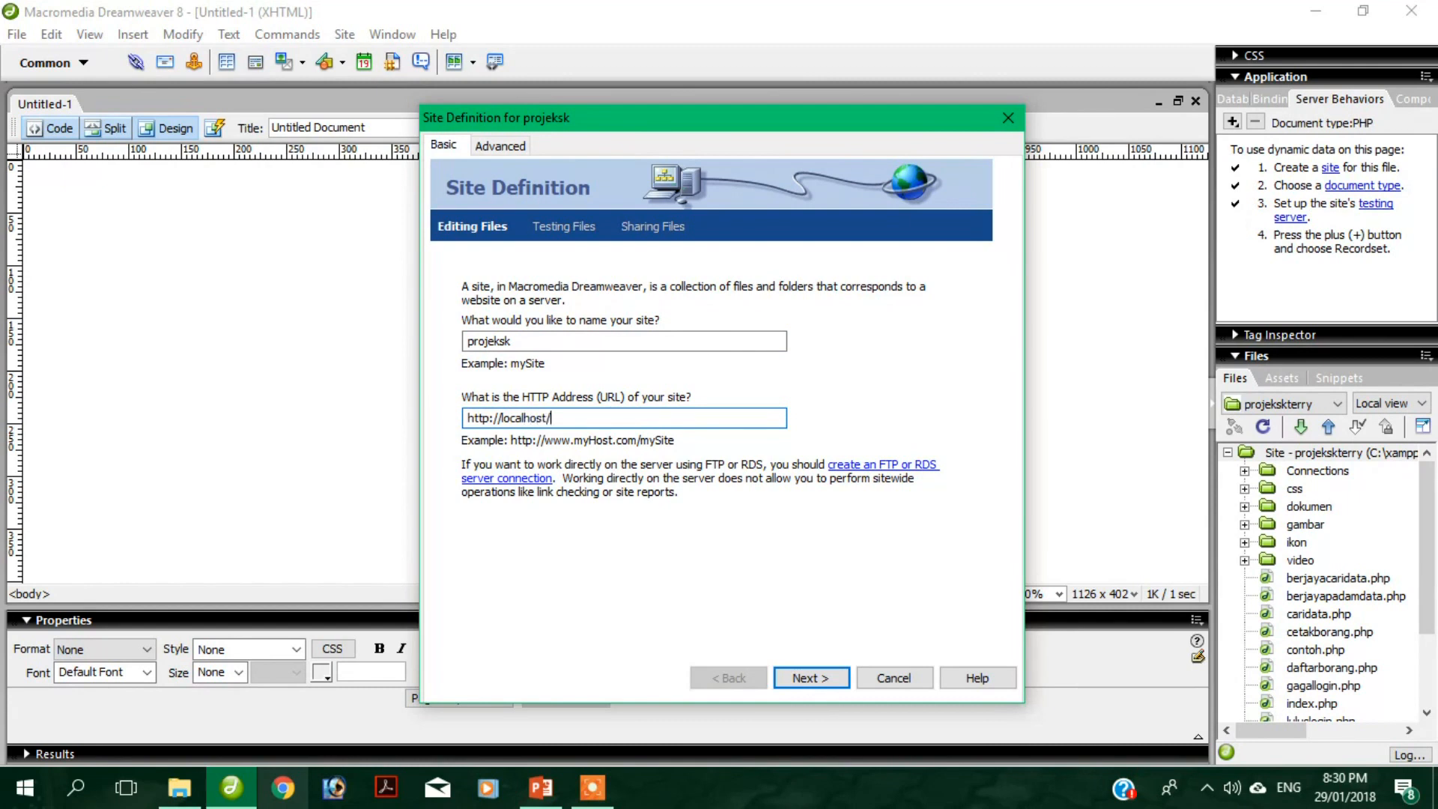
text(projeksk)
click(809, 678)
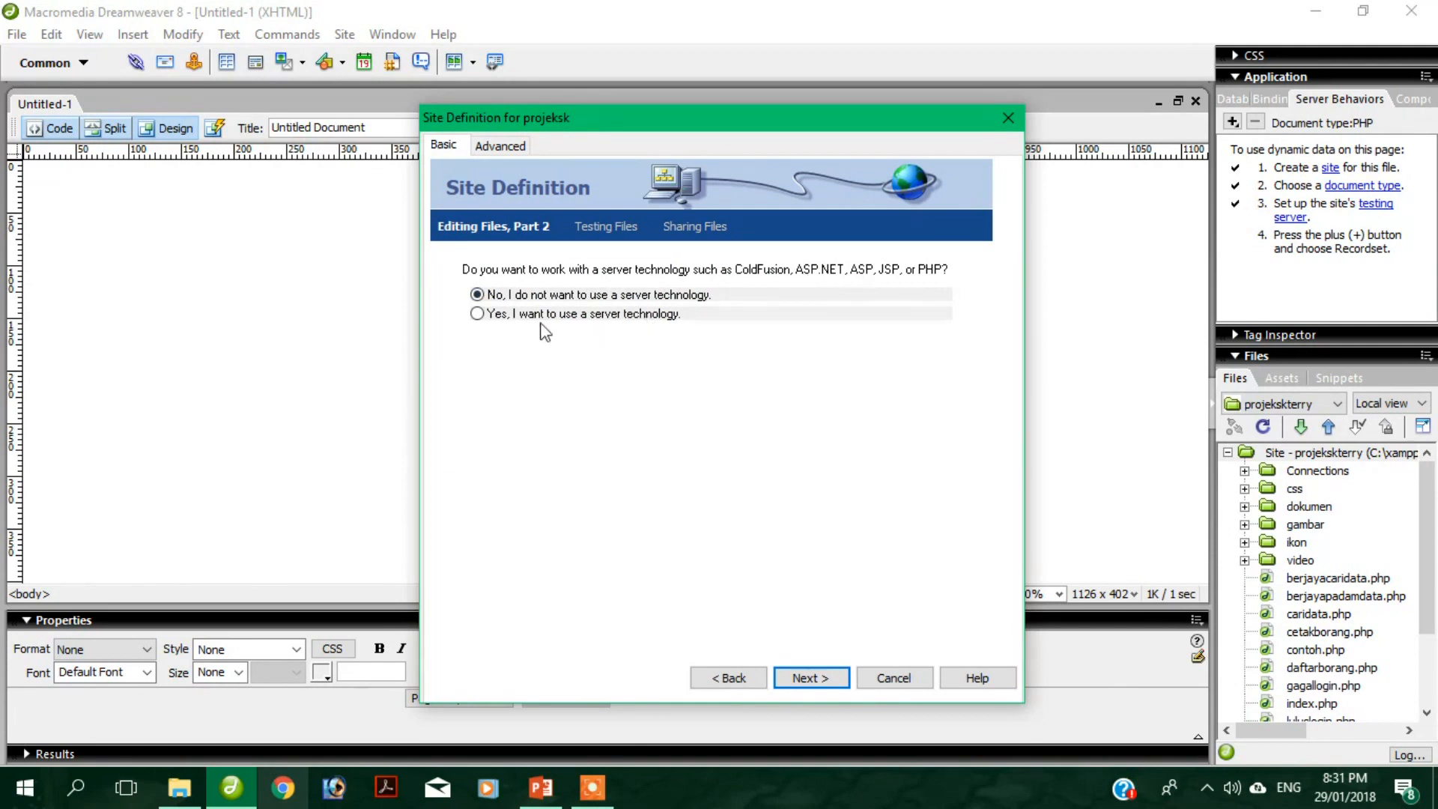
- Choose to use a server technology, pick PHP MySQL, and continue to the file storage settings
click(488, 316)
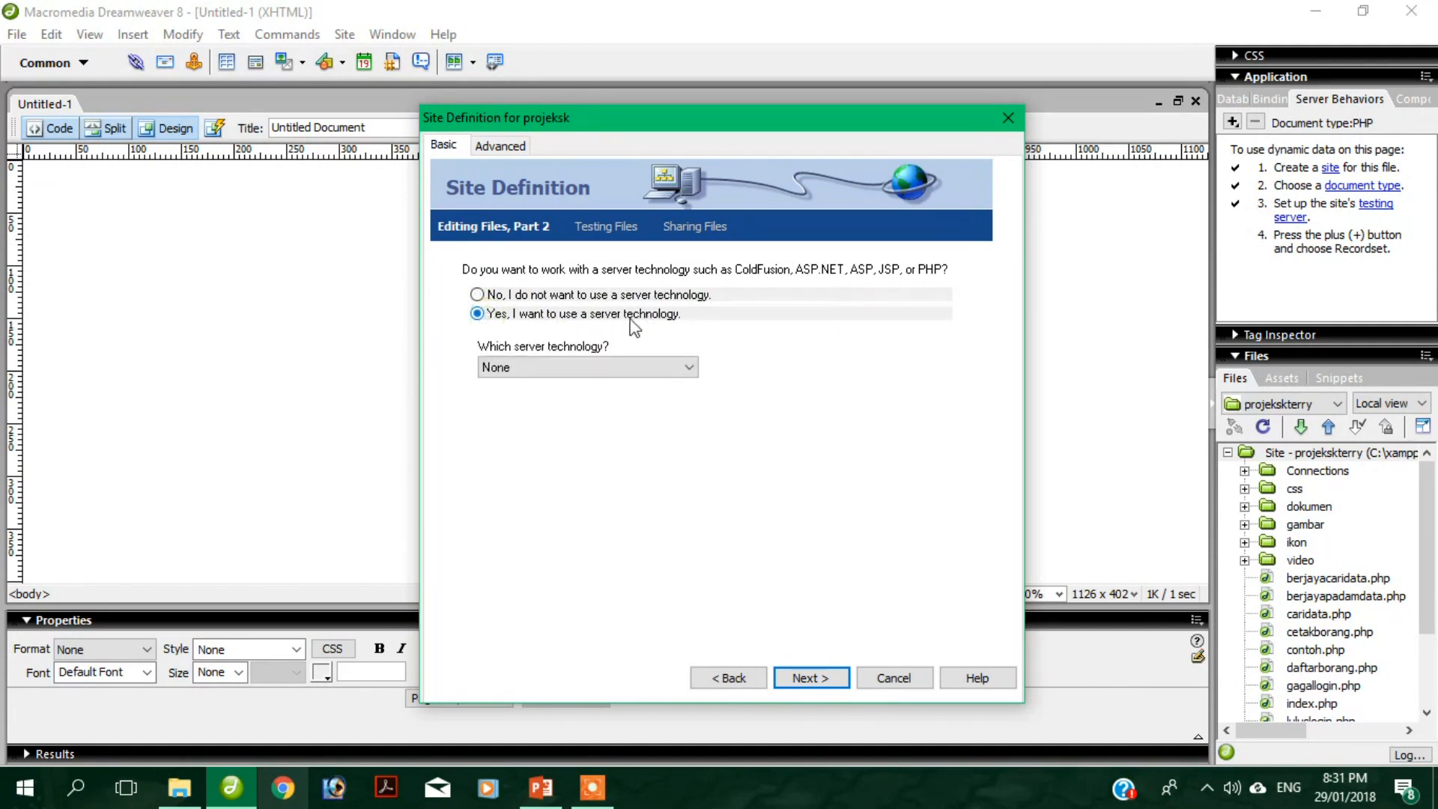
click(569, 367)
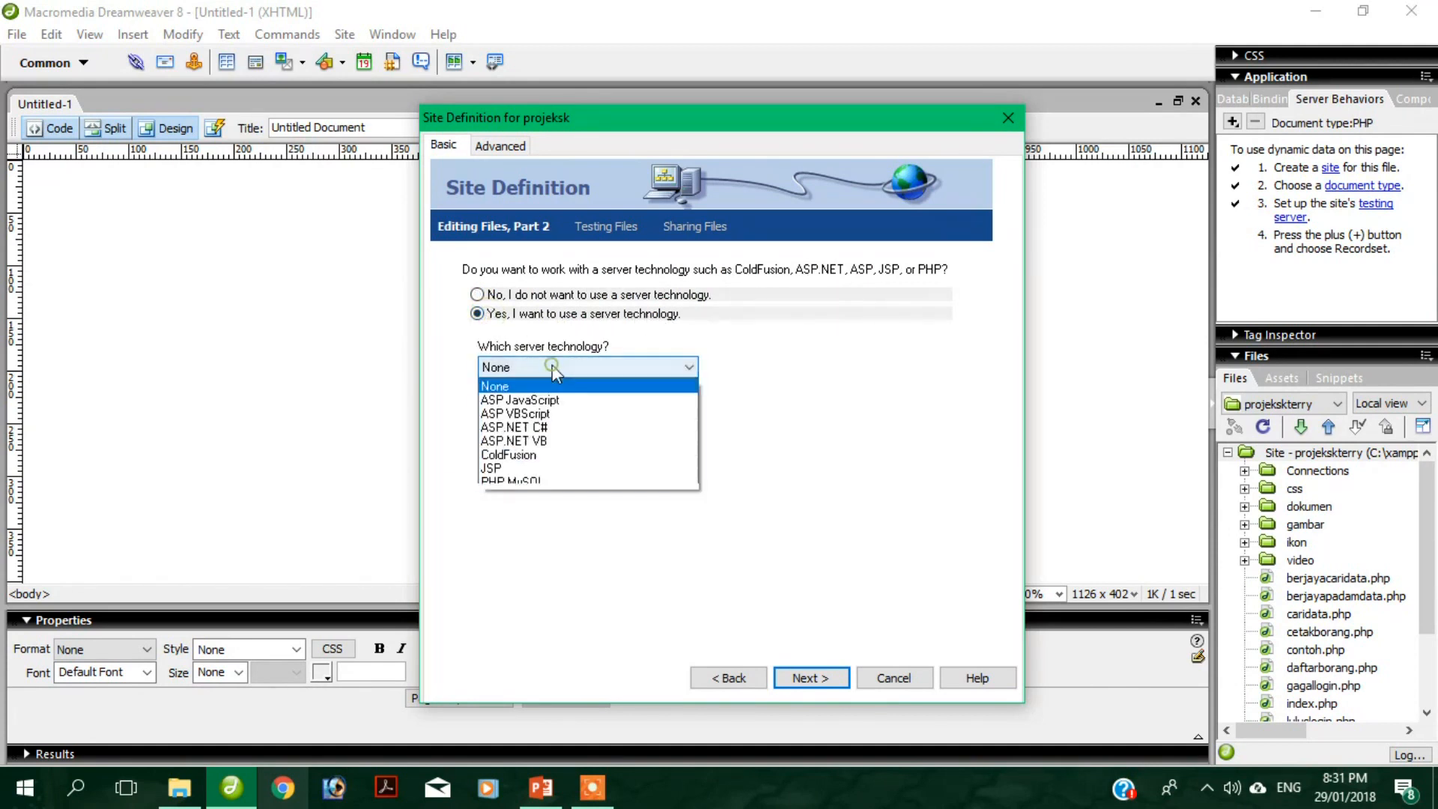
click(528, 480)
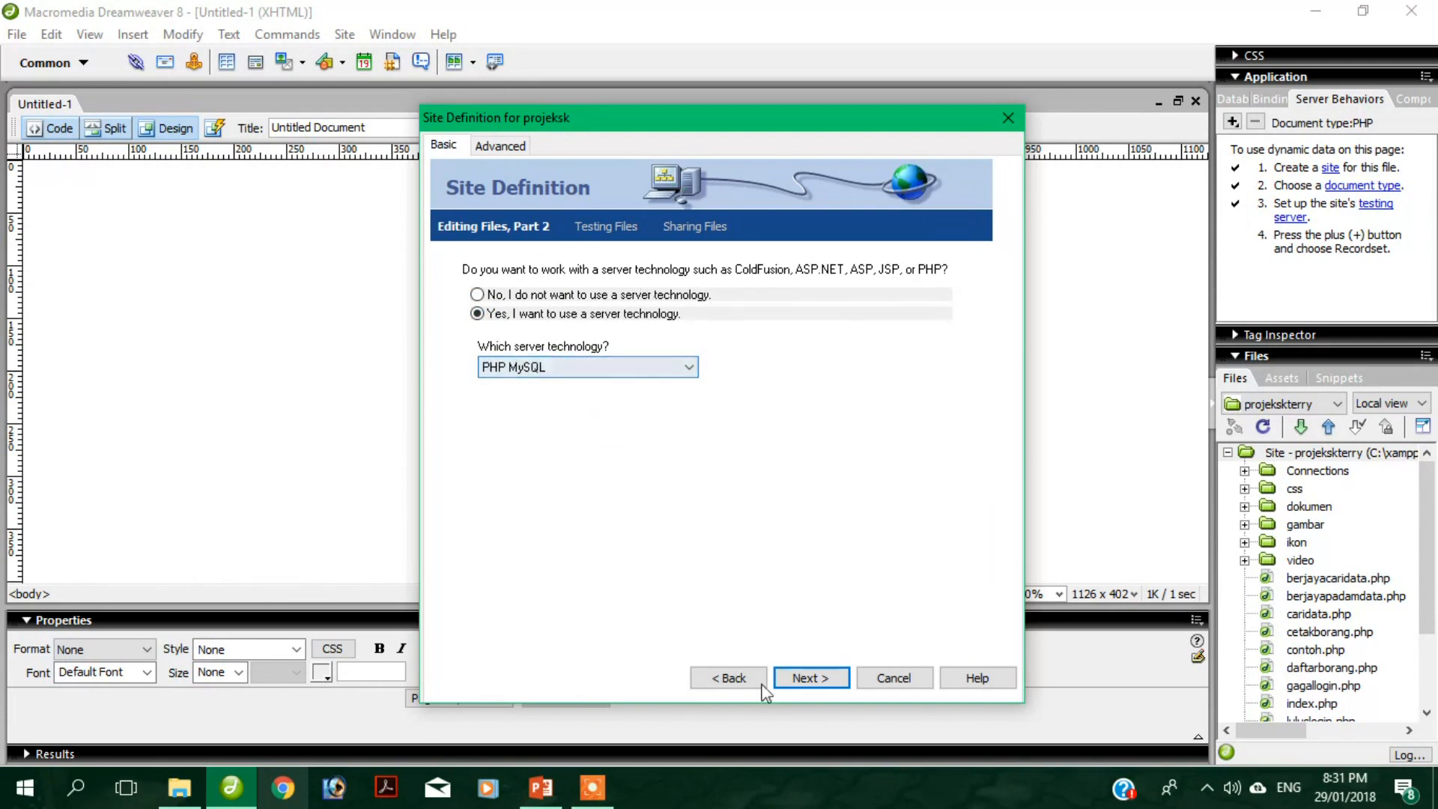
click(788, 679)
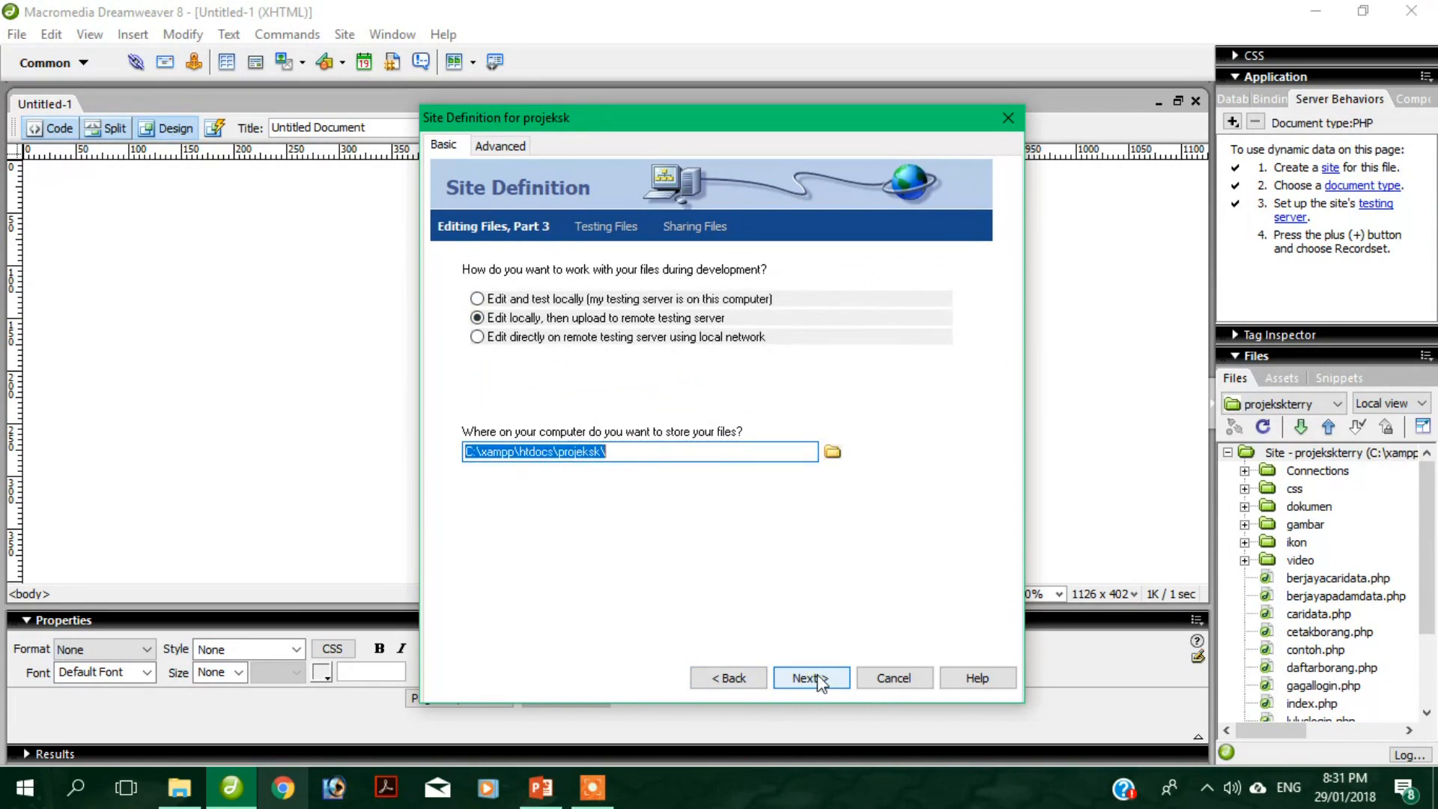
- Browse from This PC through Local Disk (C:), xampp and htdocs to projeksk and select it as the local root folder
click(639, 452)
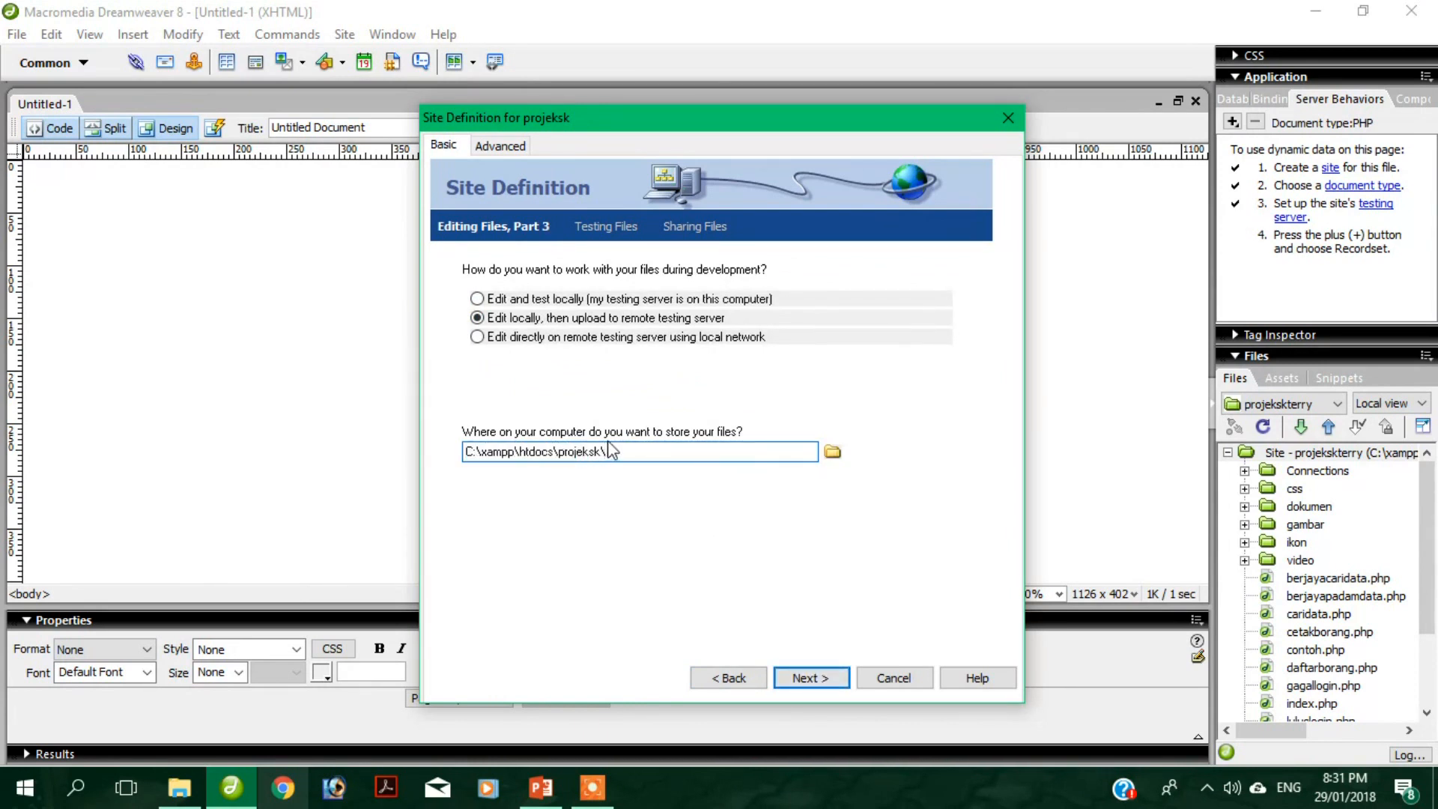
click(832, 452)
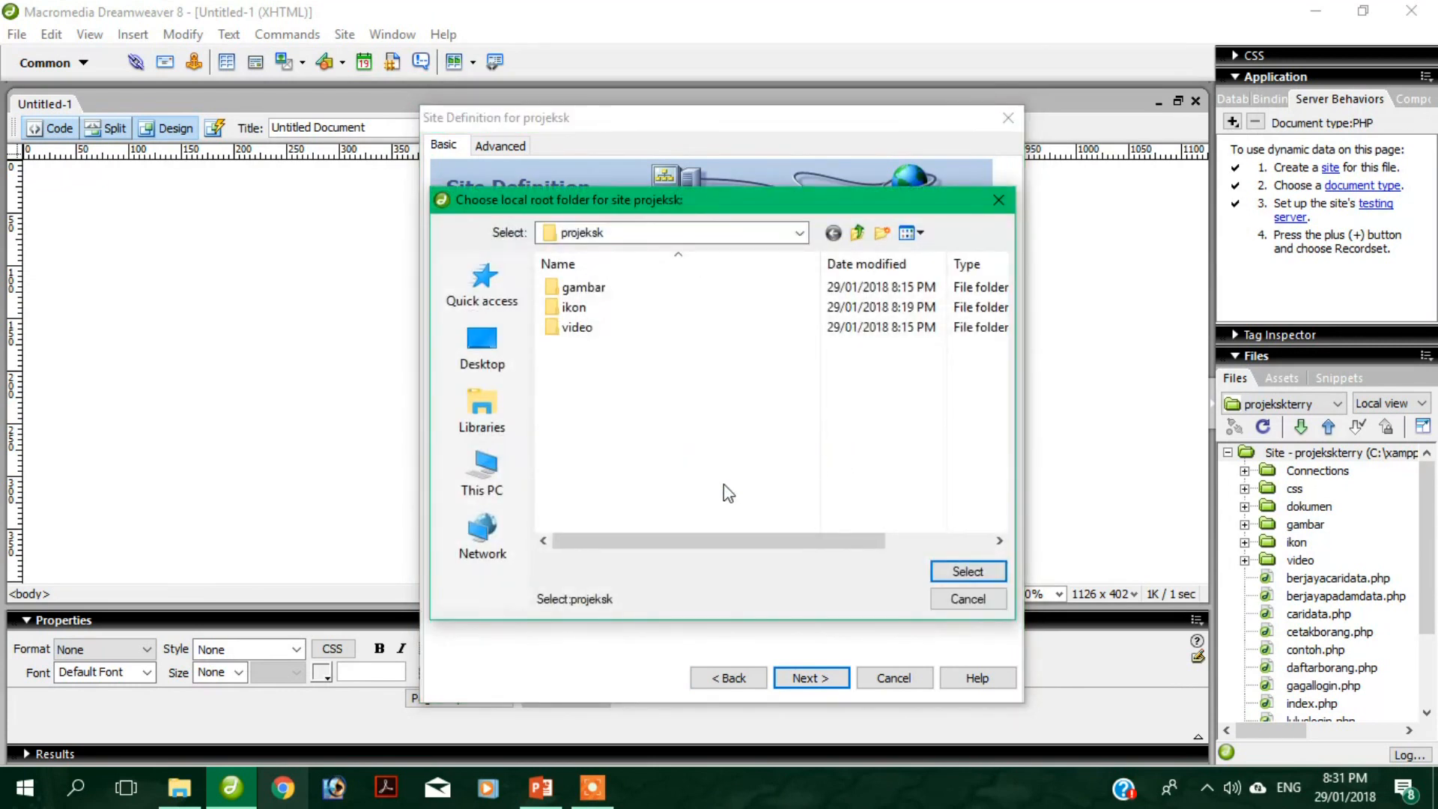
click(486, 472)
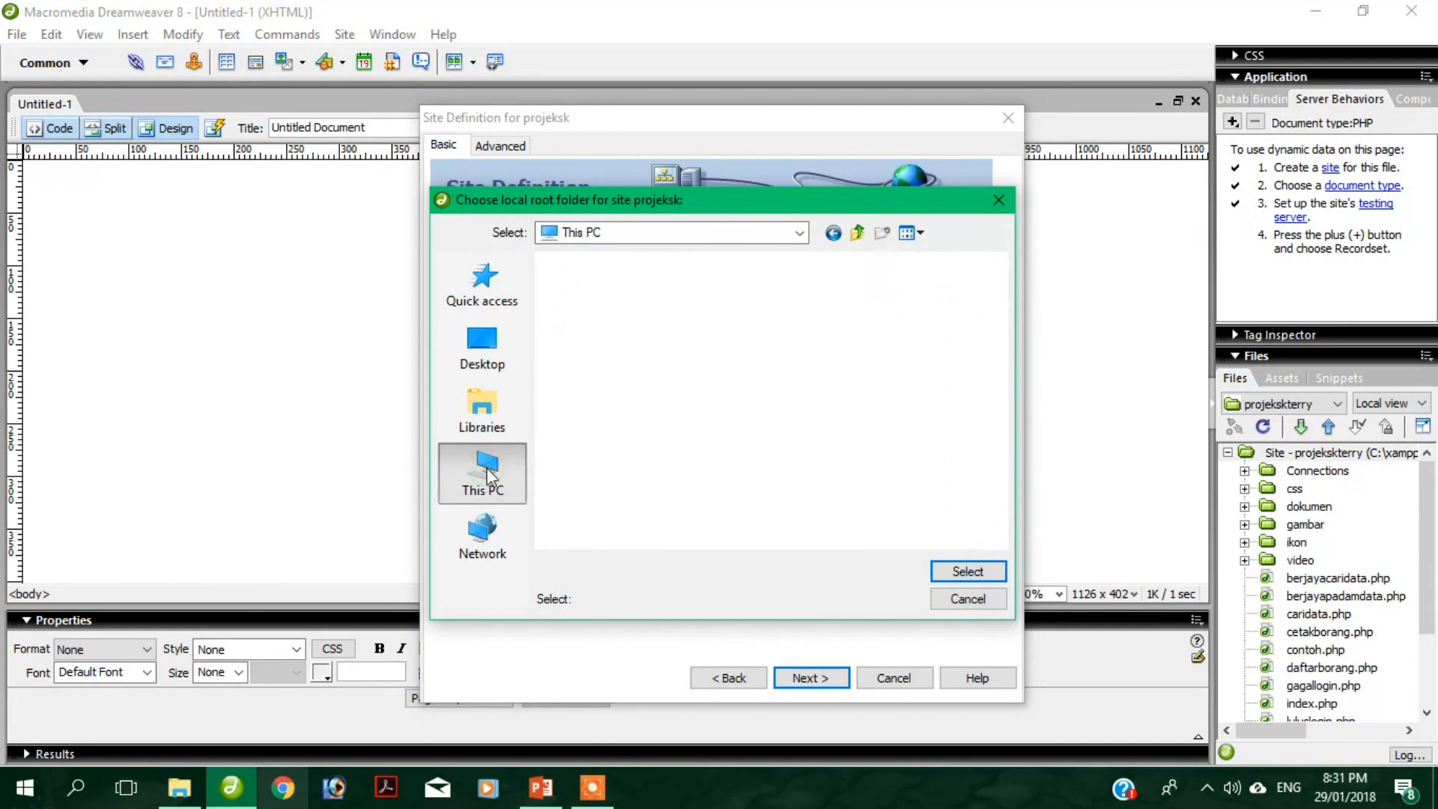
drag(1000, 405, 1002, 538)
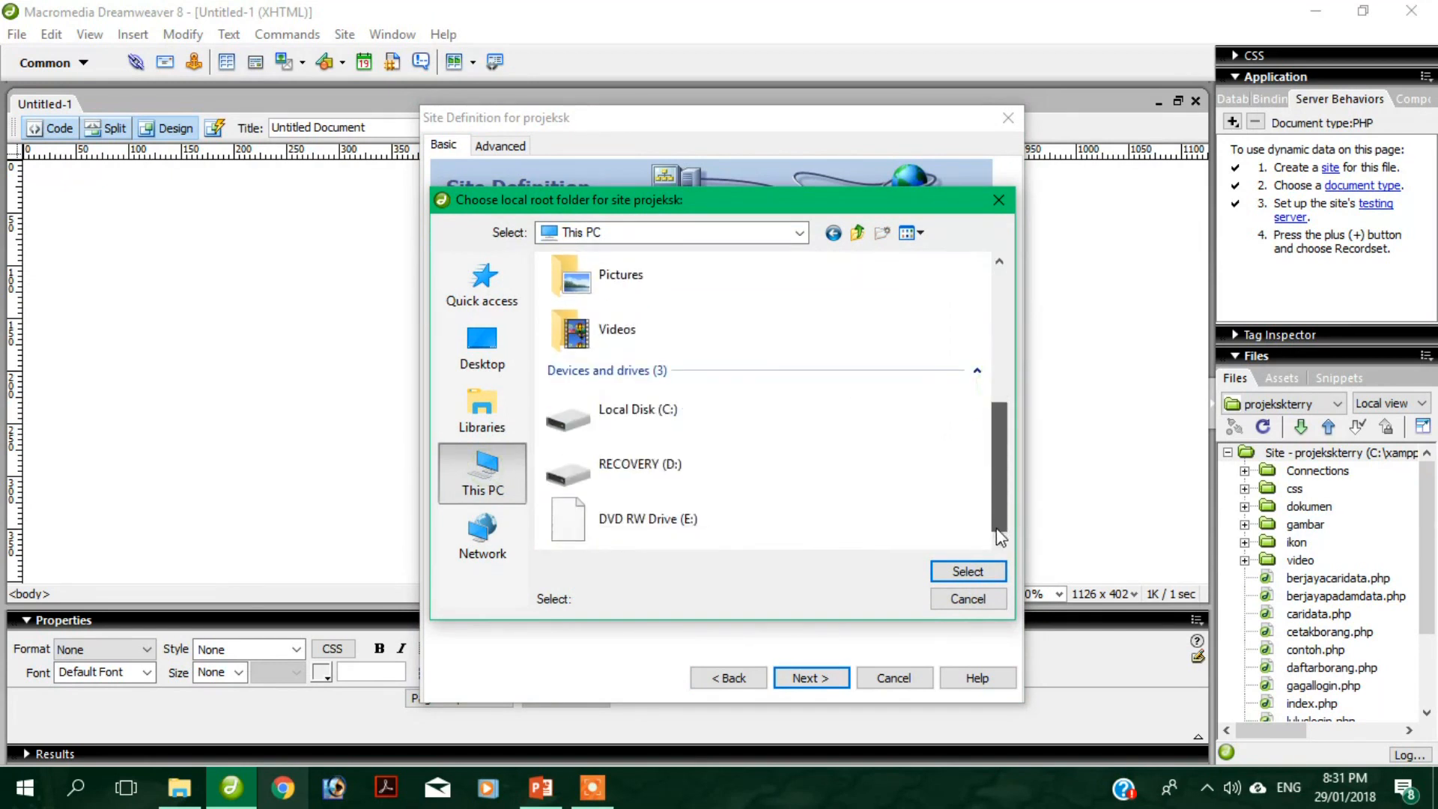
double_click(685, 408)
drag(1003, 322, 947, 533)
double_click(619, 512)
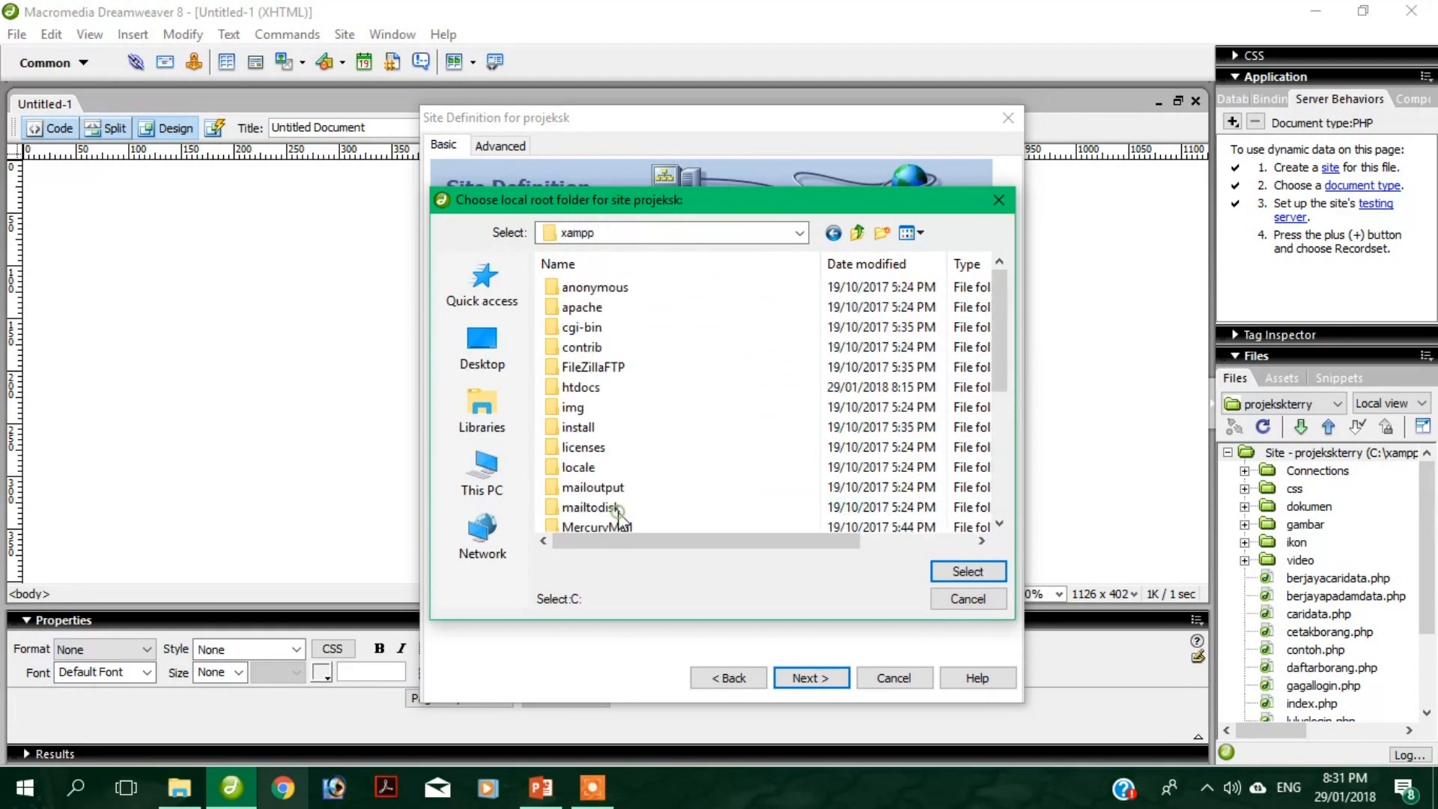
double_click(604, 387)
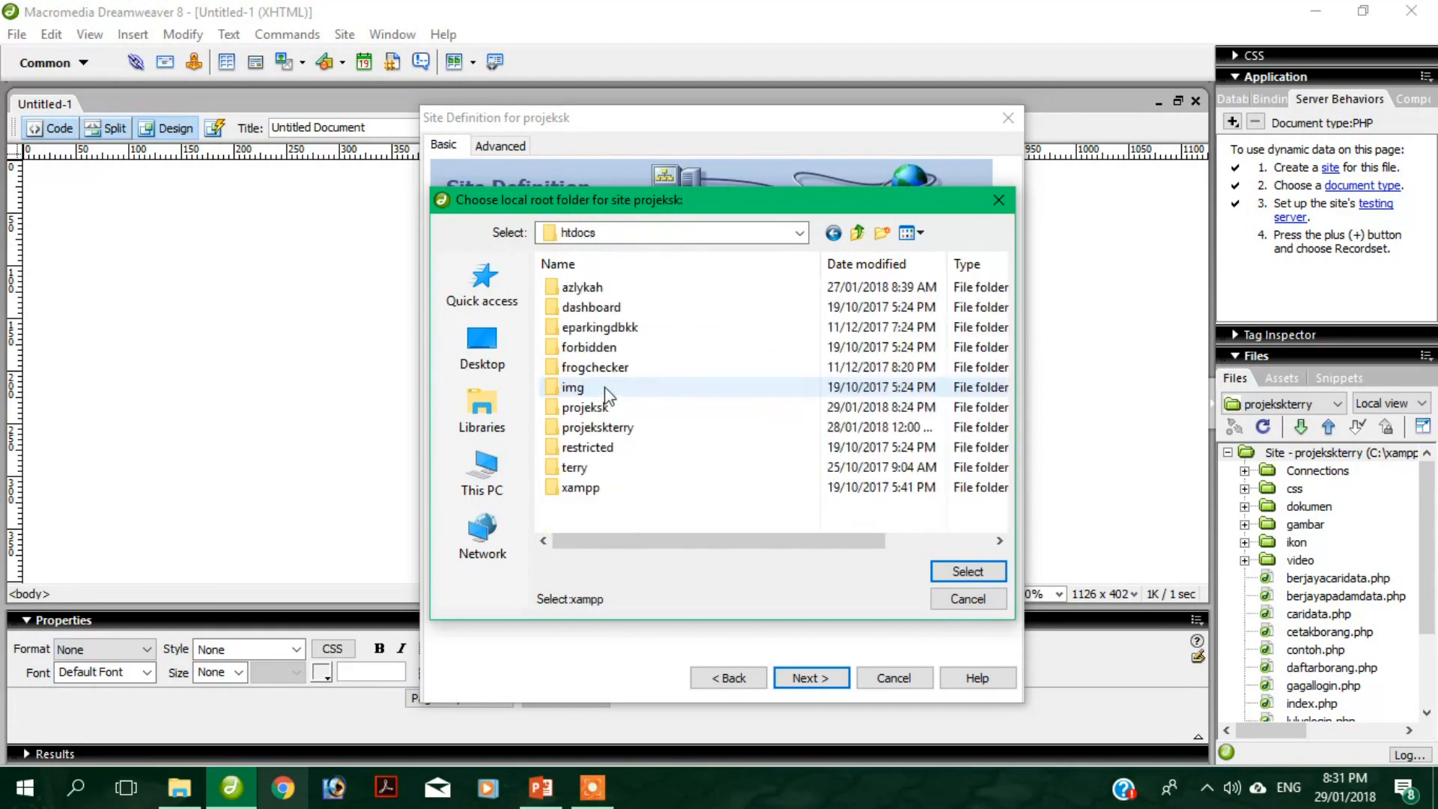
click(591, 408)
double_click(592, 409)
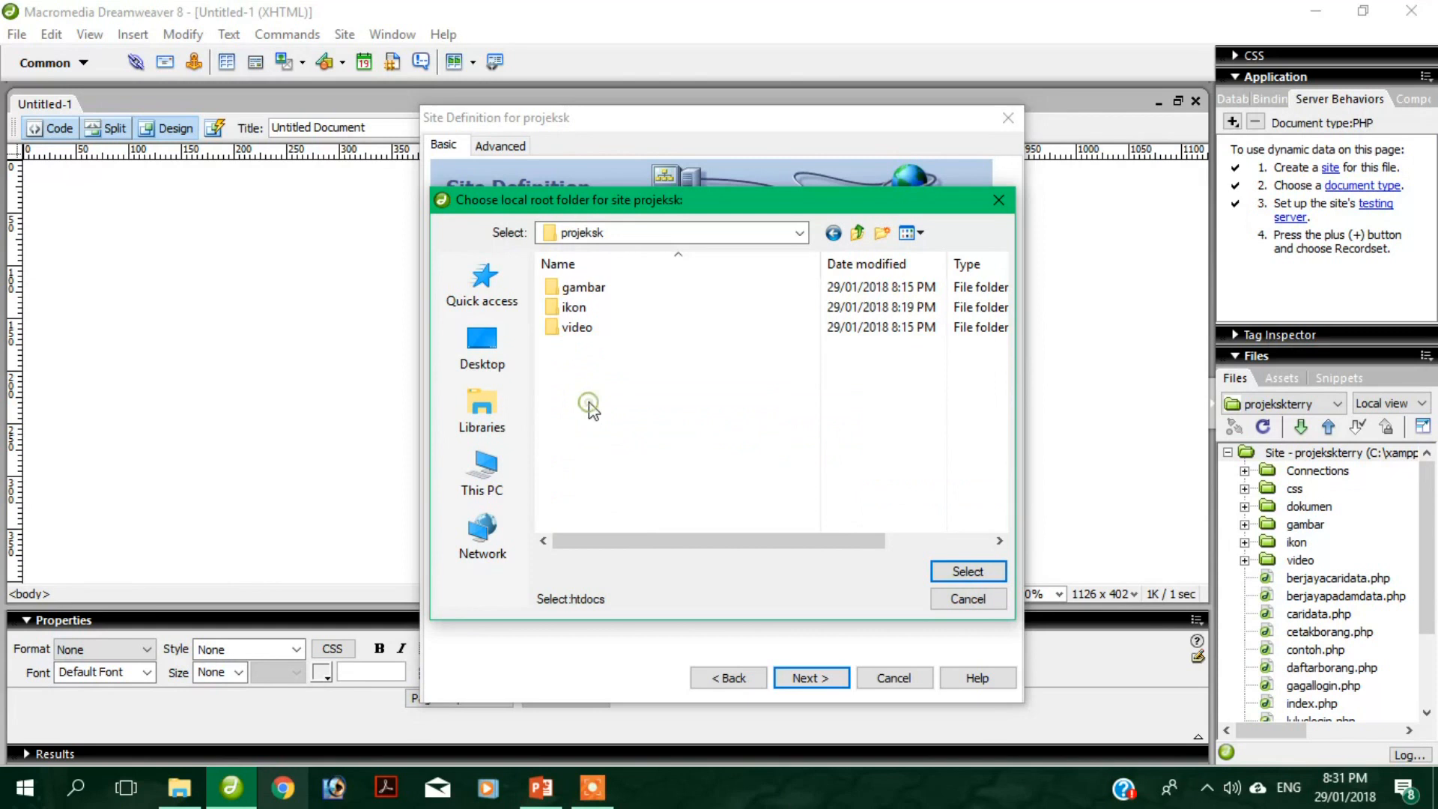
click(967, 574)
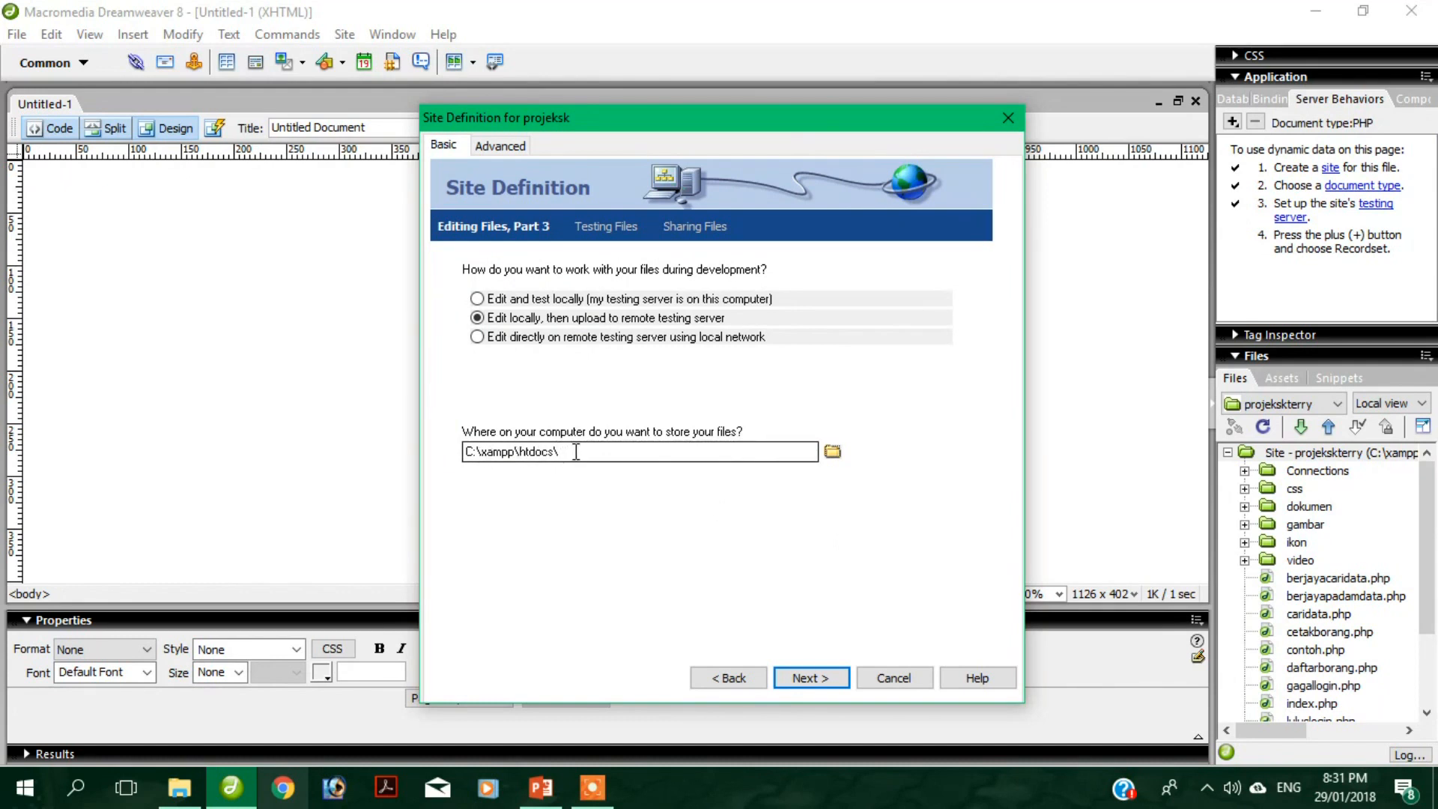
- Complete the local storage path as C:\xampp\htdocs\projeksk and proceed to the testing server settings, accepting the overlapping root folder
click(605, 455)
text(projeksk)
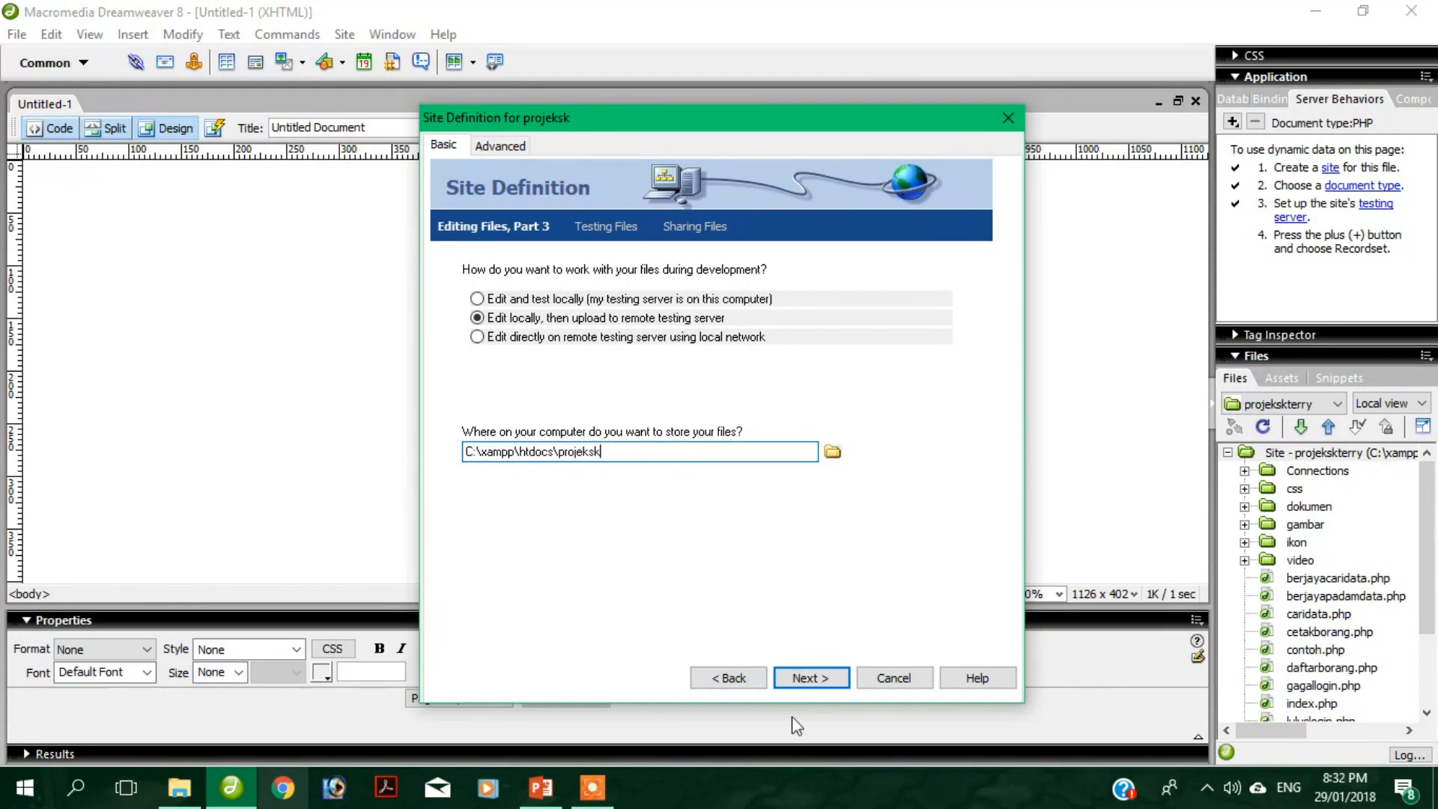
click(812, 679)
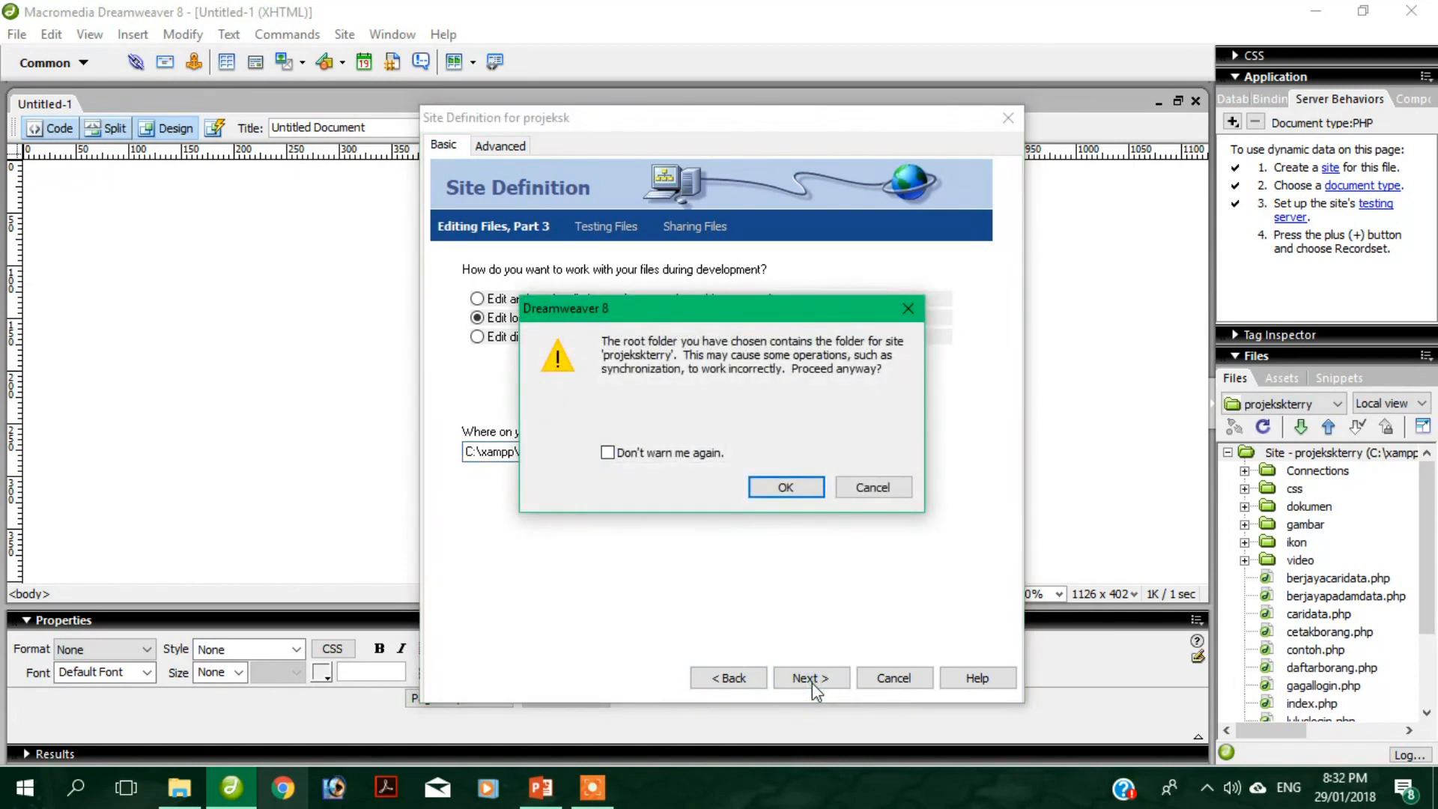
click(785, 487)
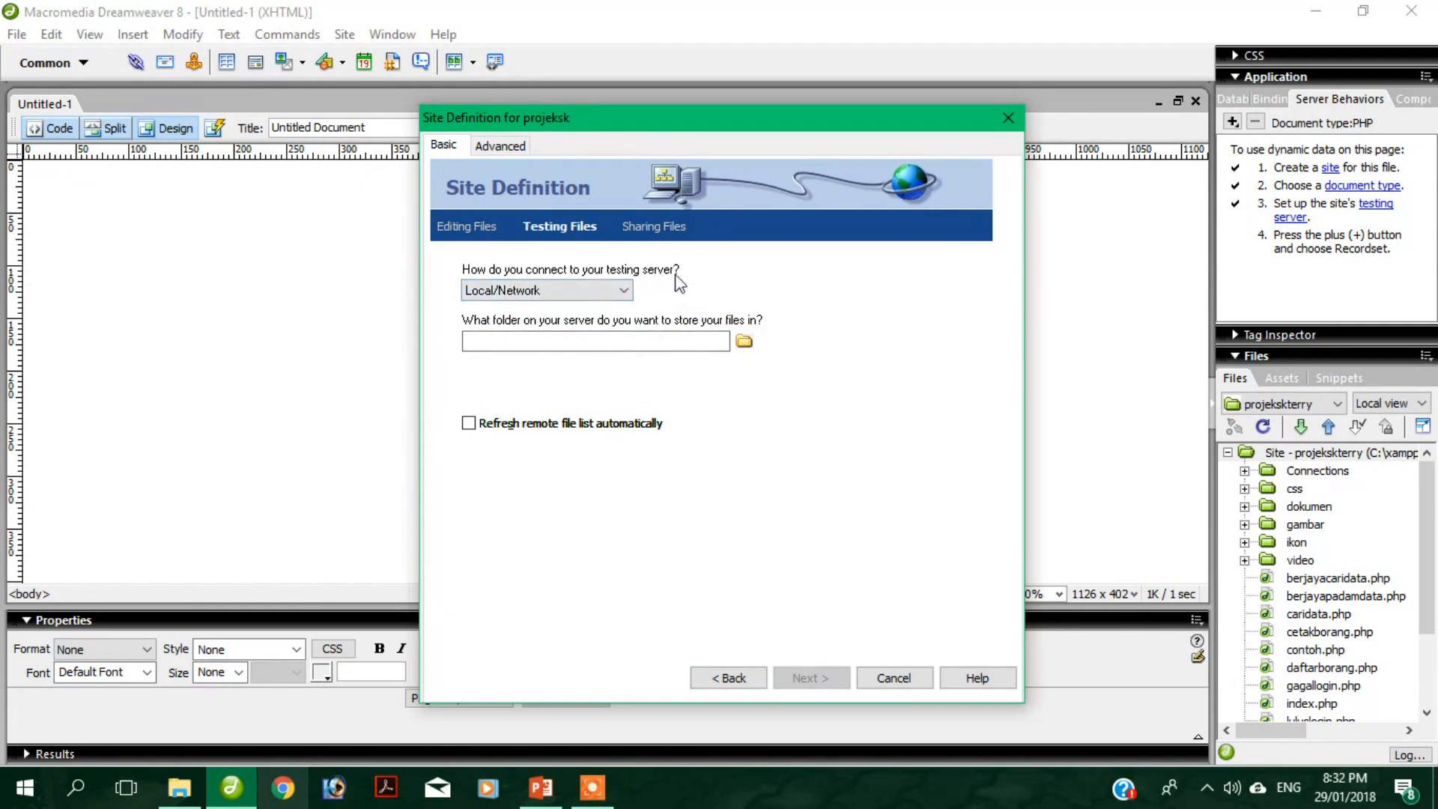
- Set the testing server's storage folder to C:\xampp\htdocs\projeksk\ and continue to the root URL
click(745, 342)
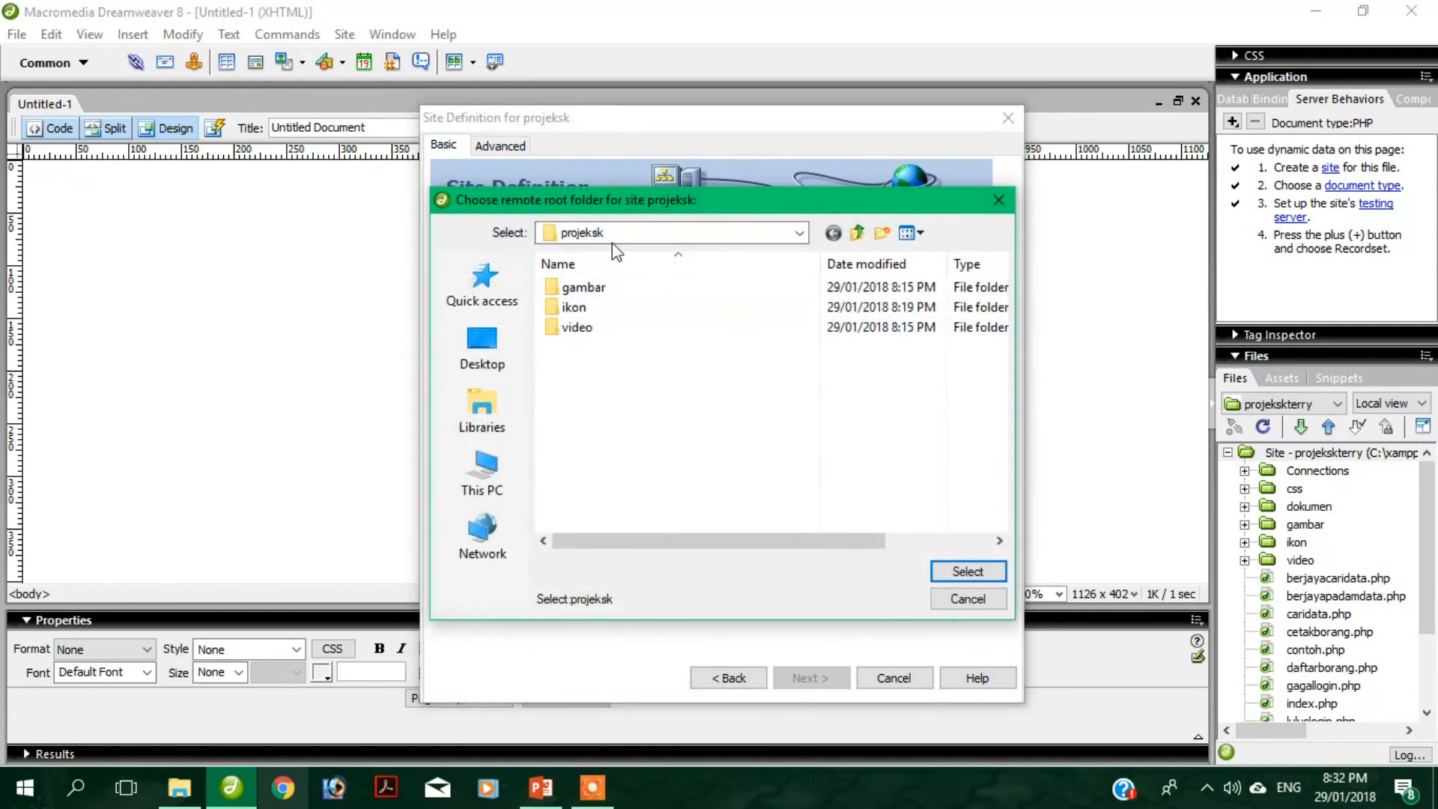
click(967, 571)
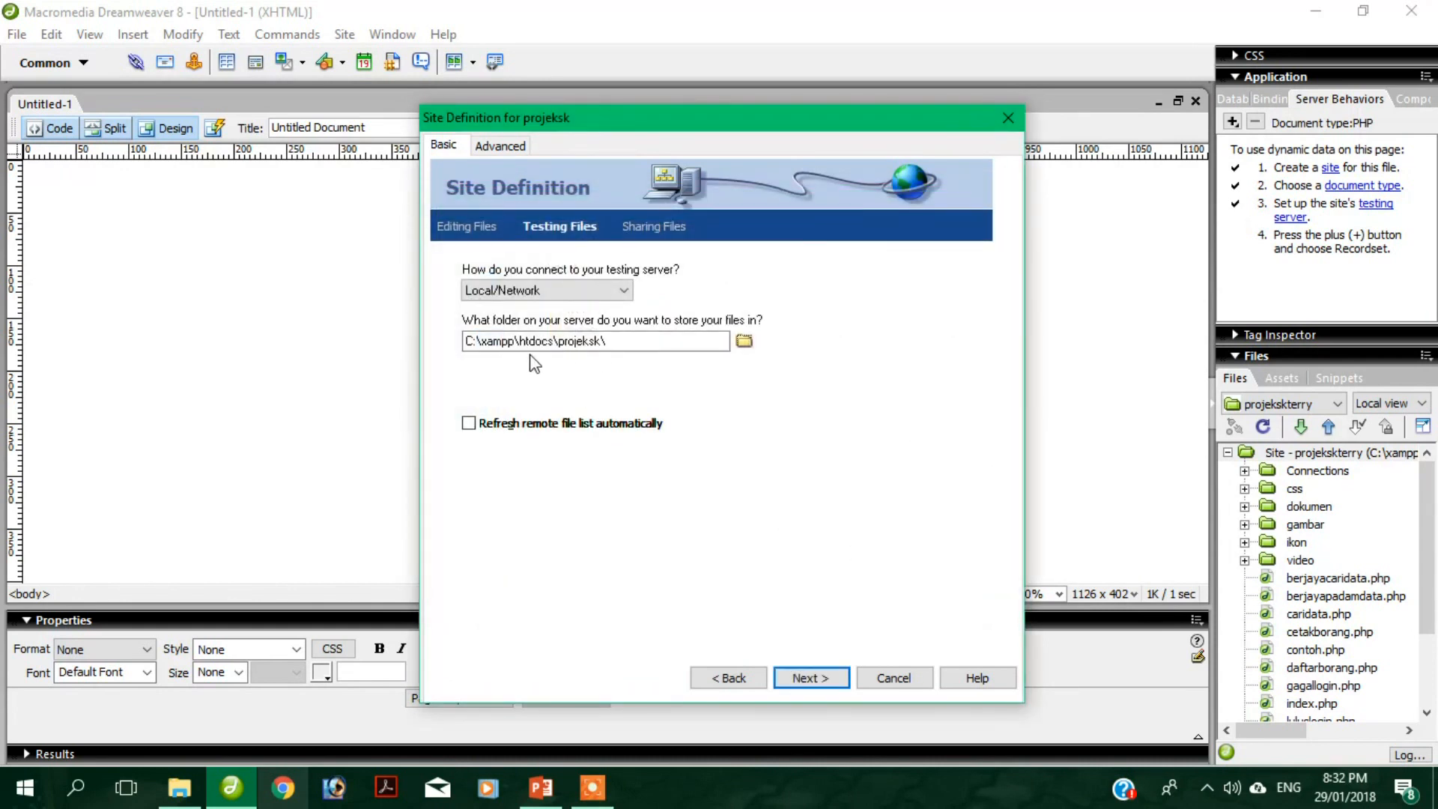
click(836, 679)
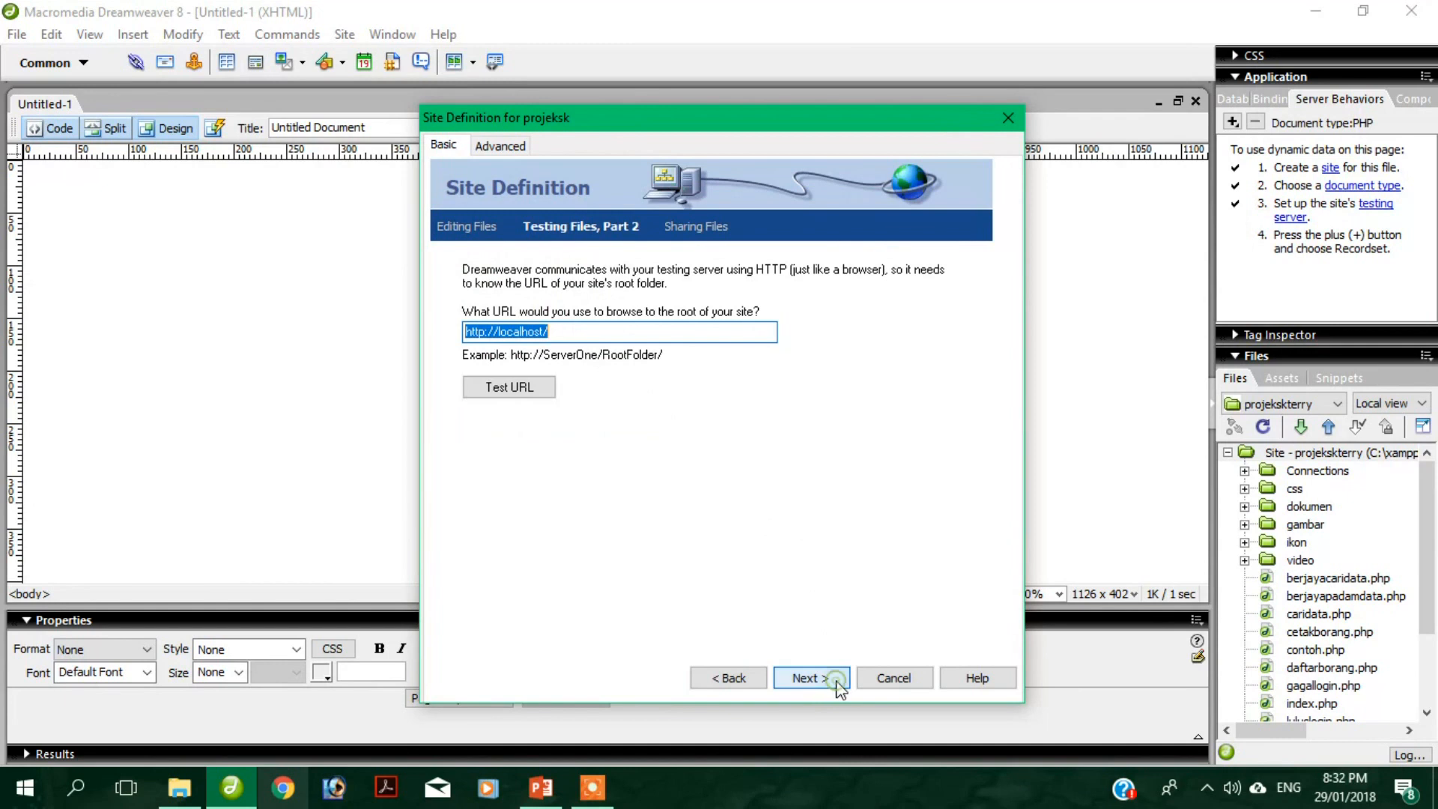
click(578, 334)
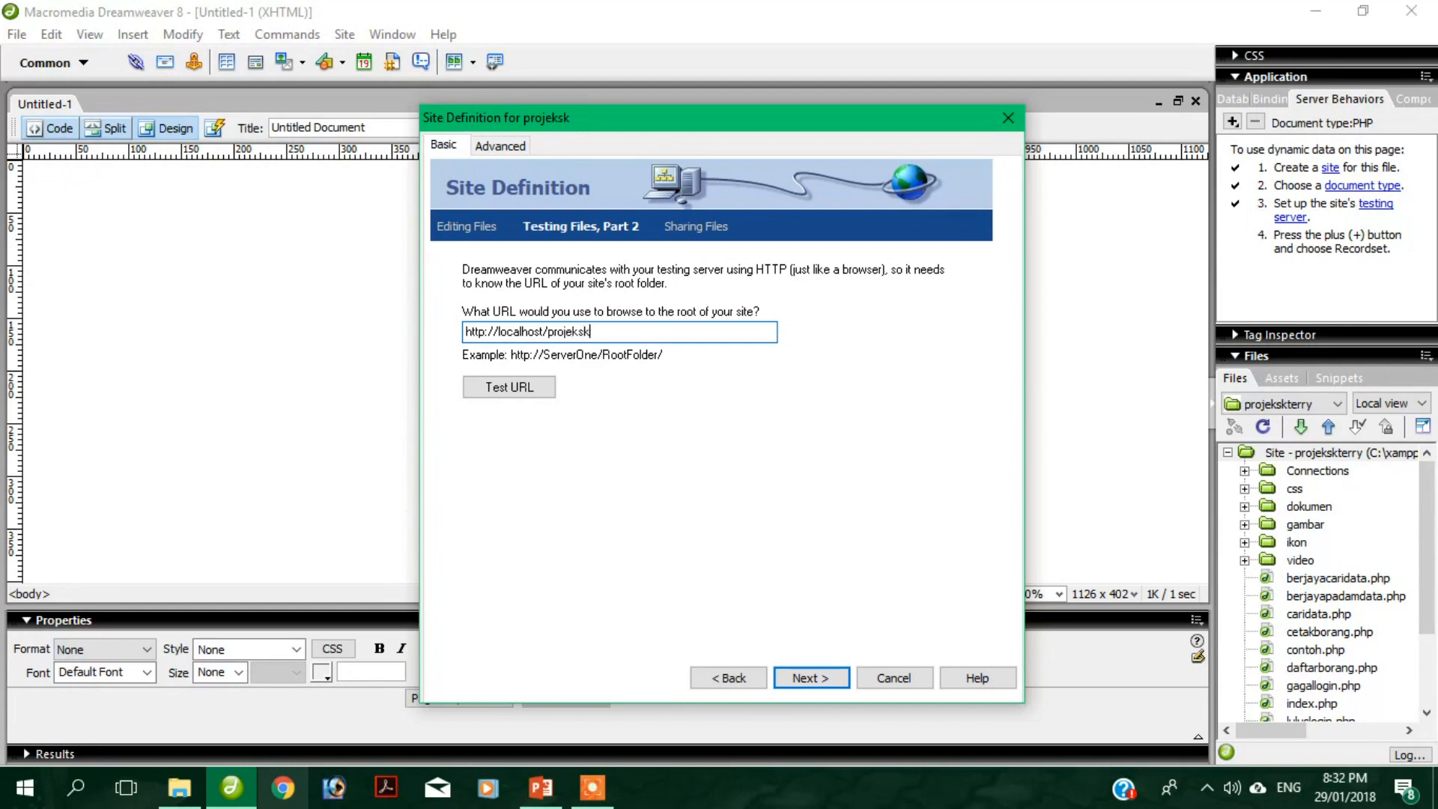
click(510, 386)
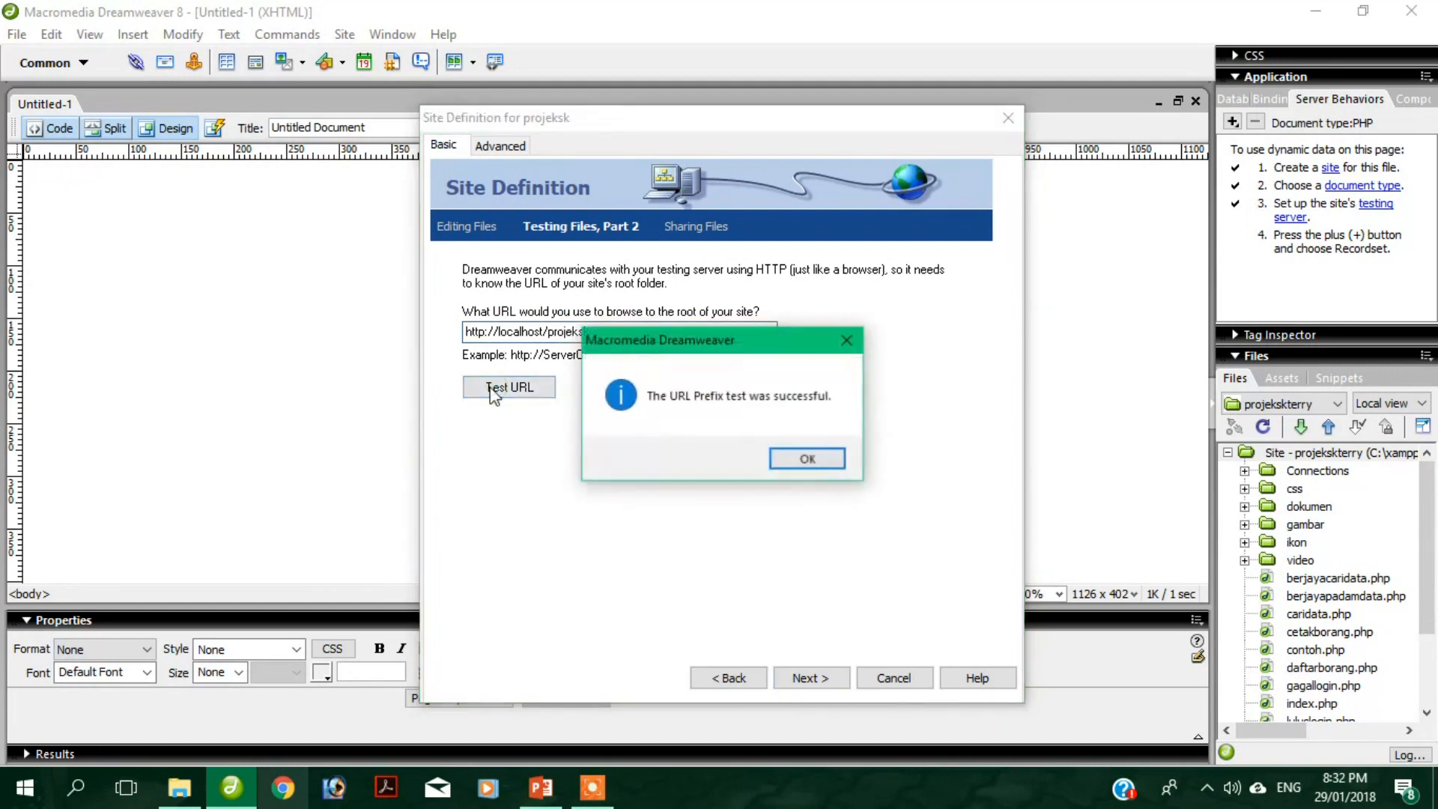
drag(666, 334, 691, 330)
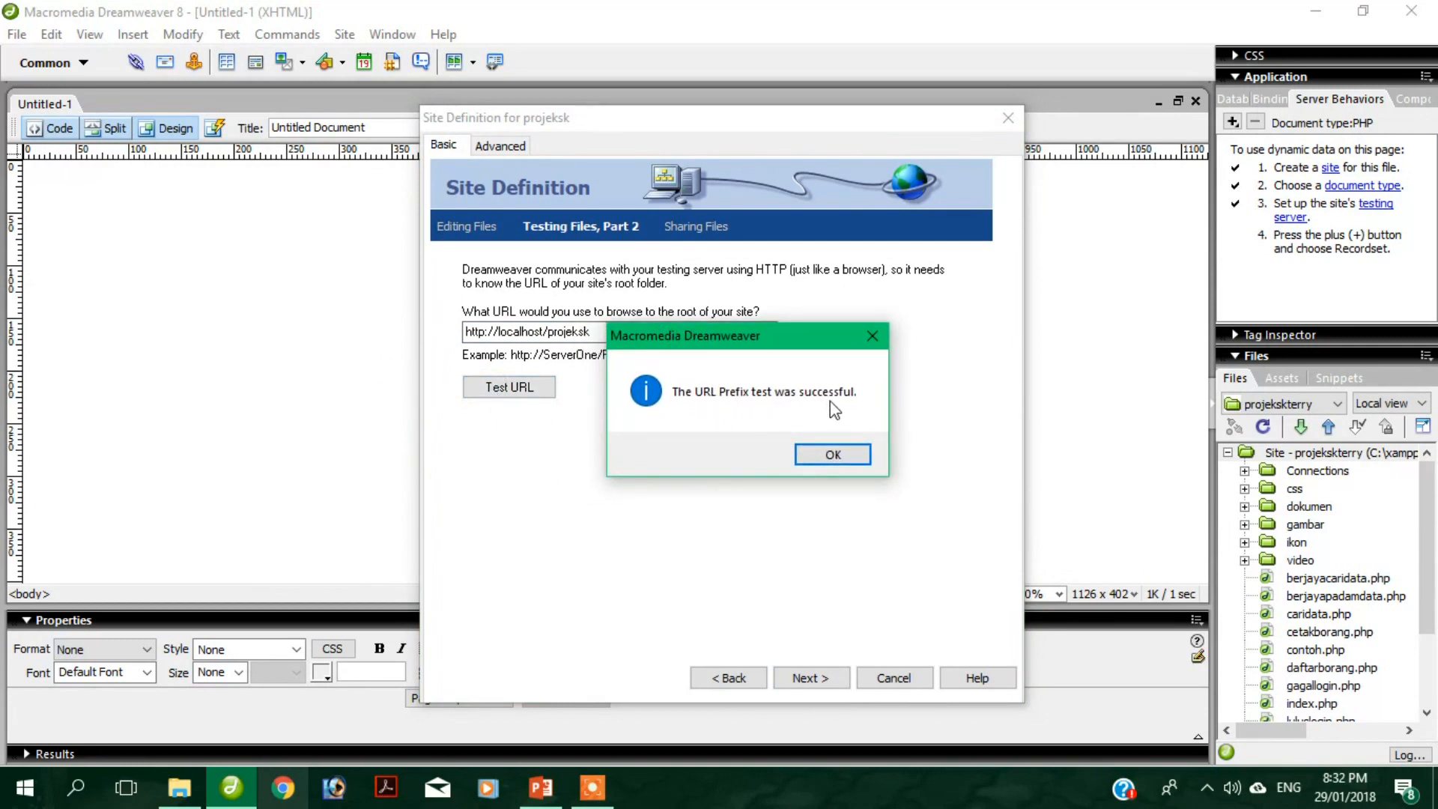
click(831, 454)
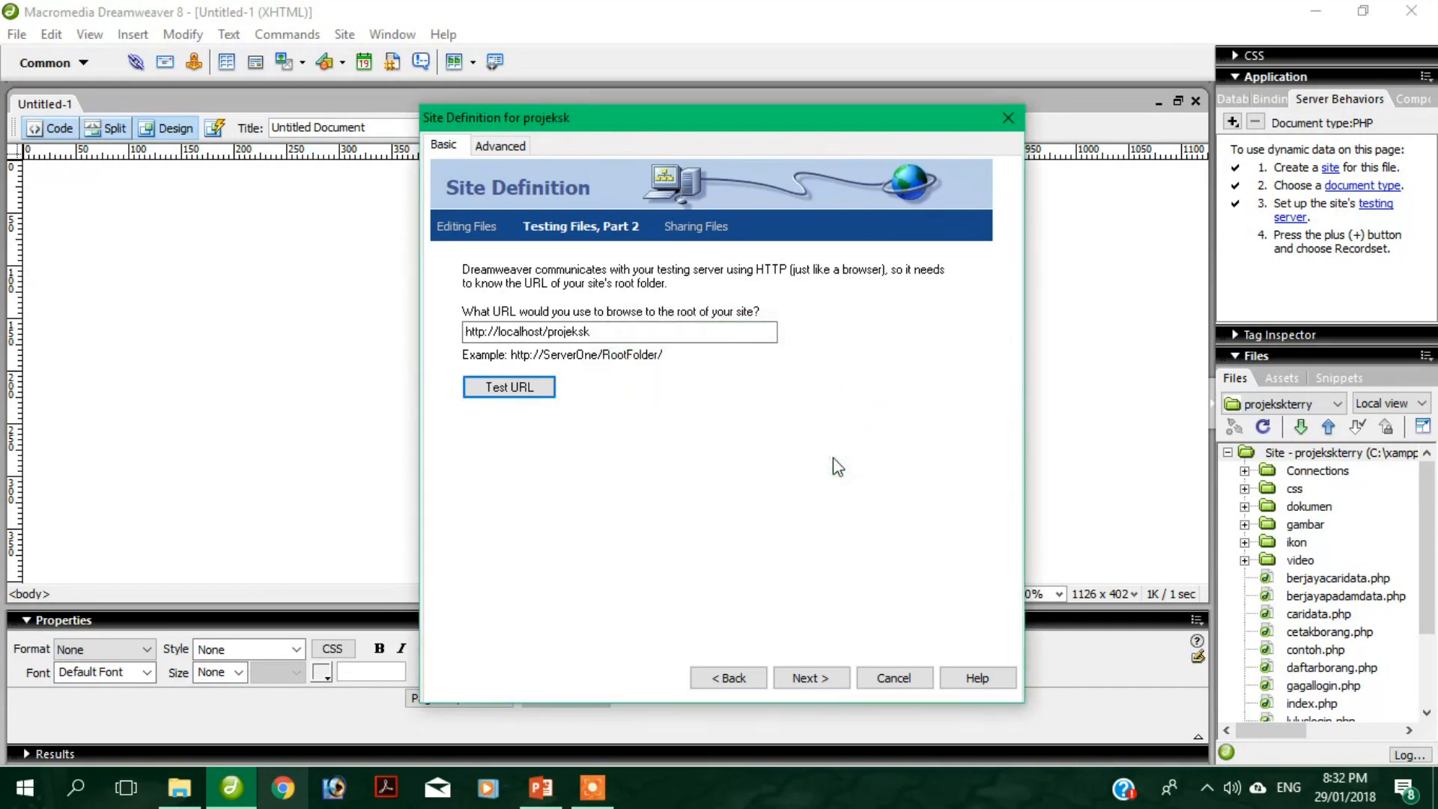
- Keep file check-in and check-out disabled and finish the projeksk site definition
click(812, 679)
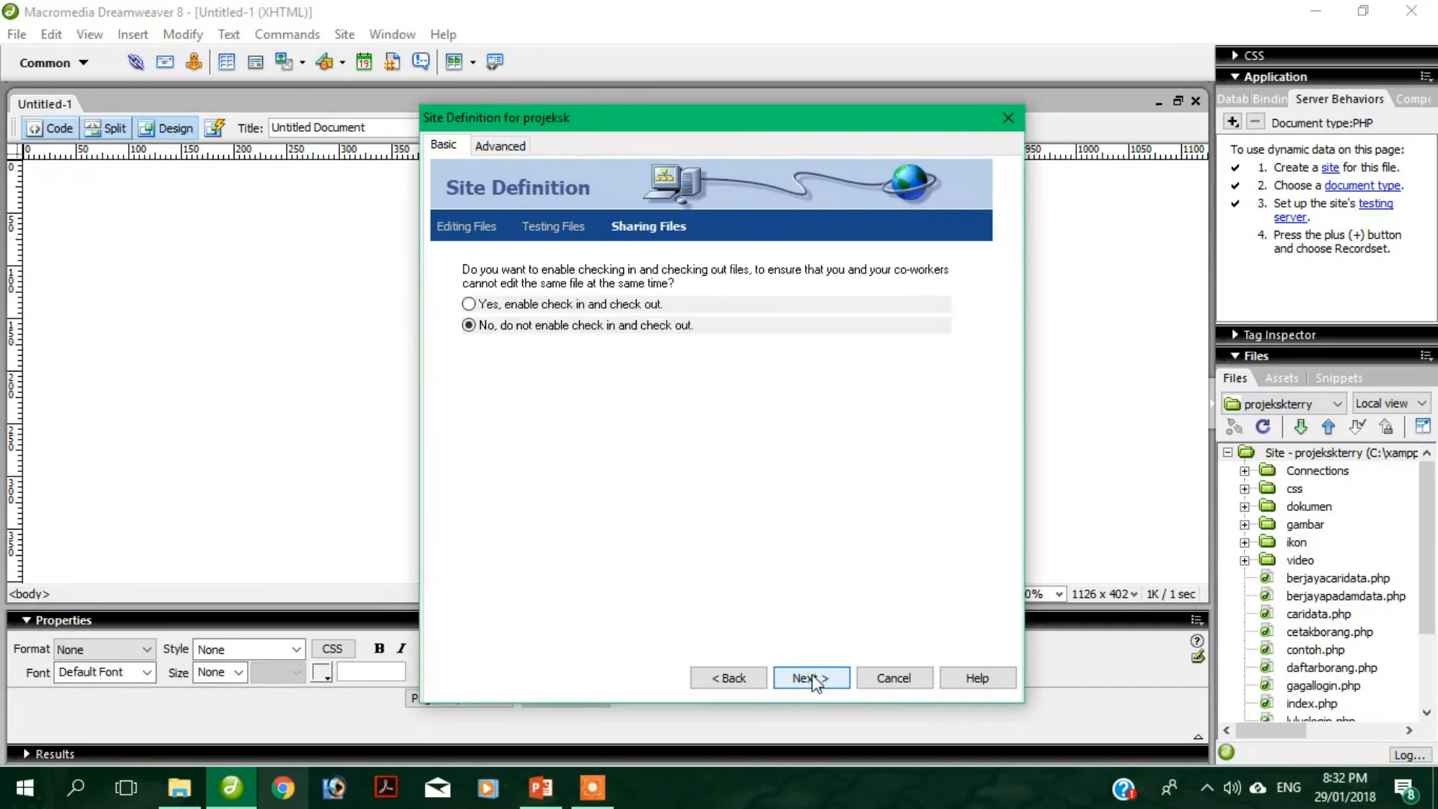
click(812, 679)
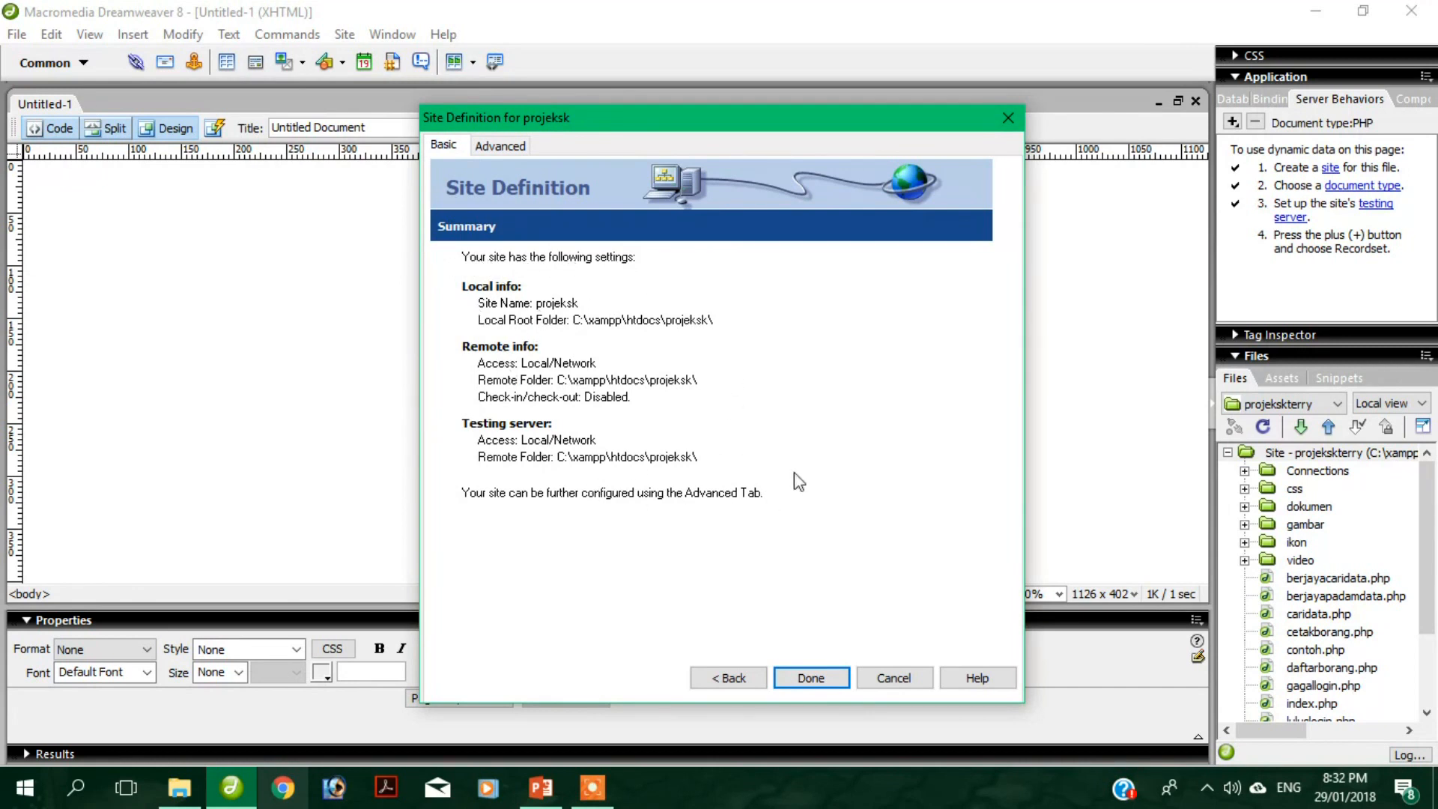
click(812, 678)
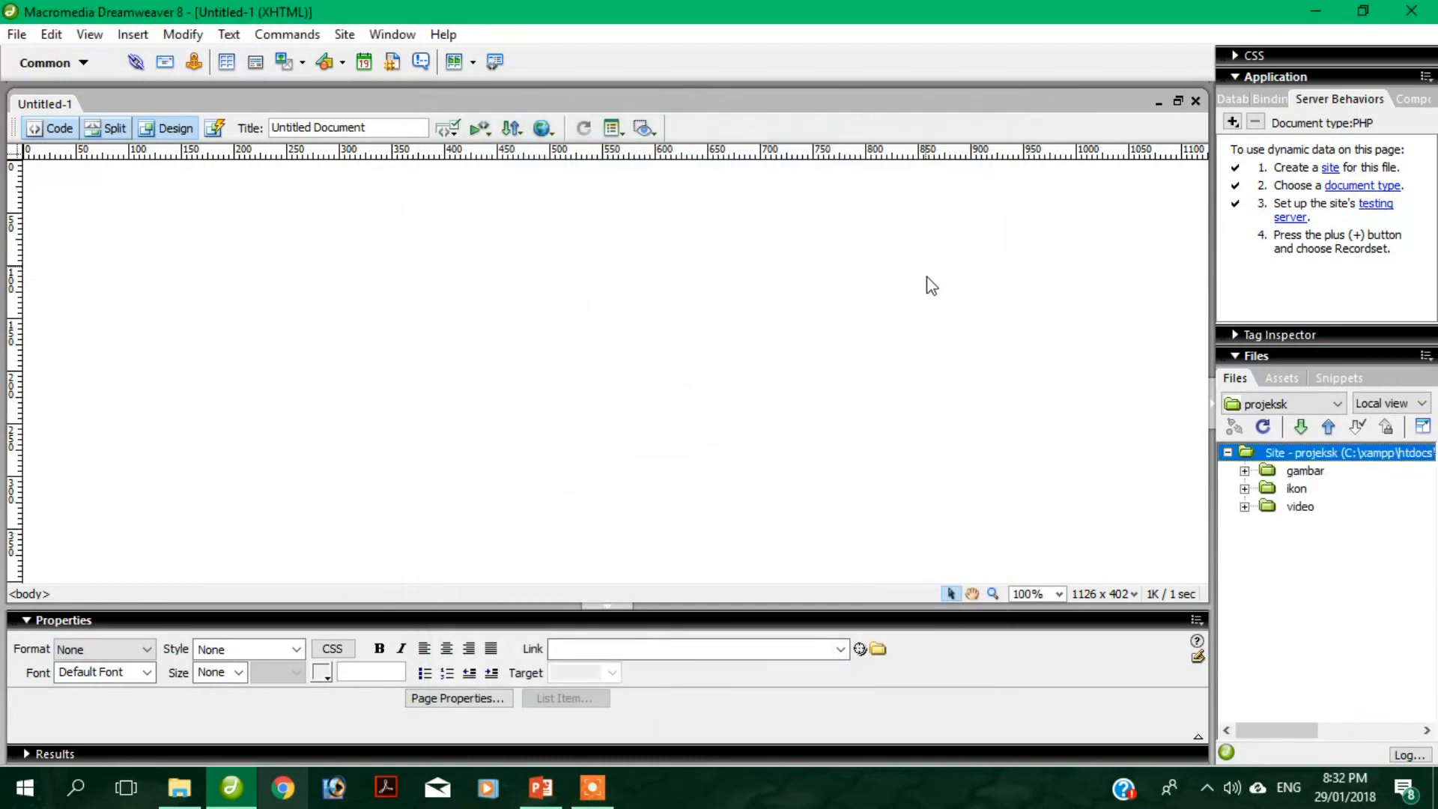
- Collapse the Application panel group and keep only the Files panel expanded for the projeksk site
click(1234, 335)
click(1242, 335)
click(1248, 335)
click(1228, 76)
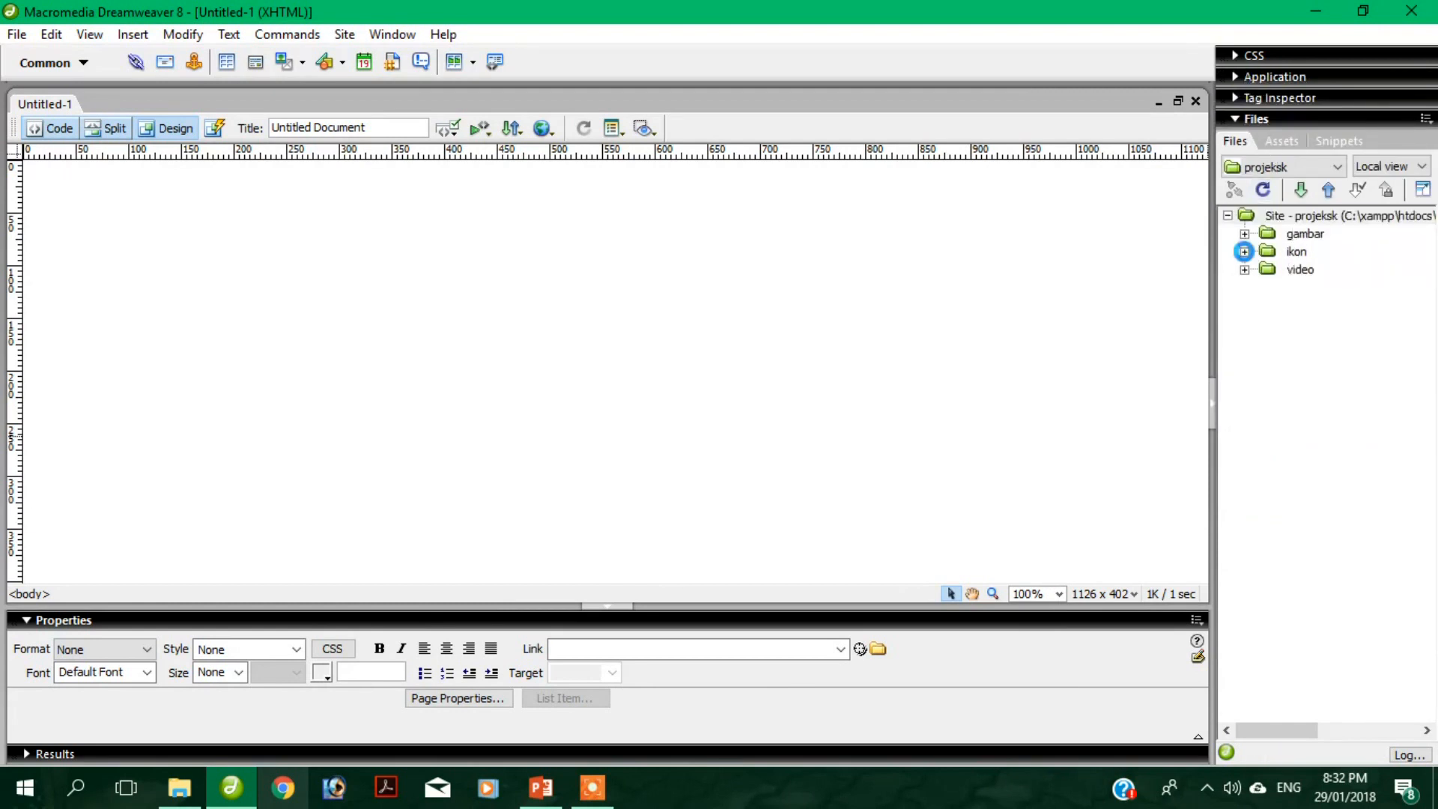
- Examine the image files in the ikon folder of the projeksk site, and collapse the site tree
click(1245, 252)
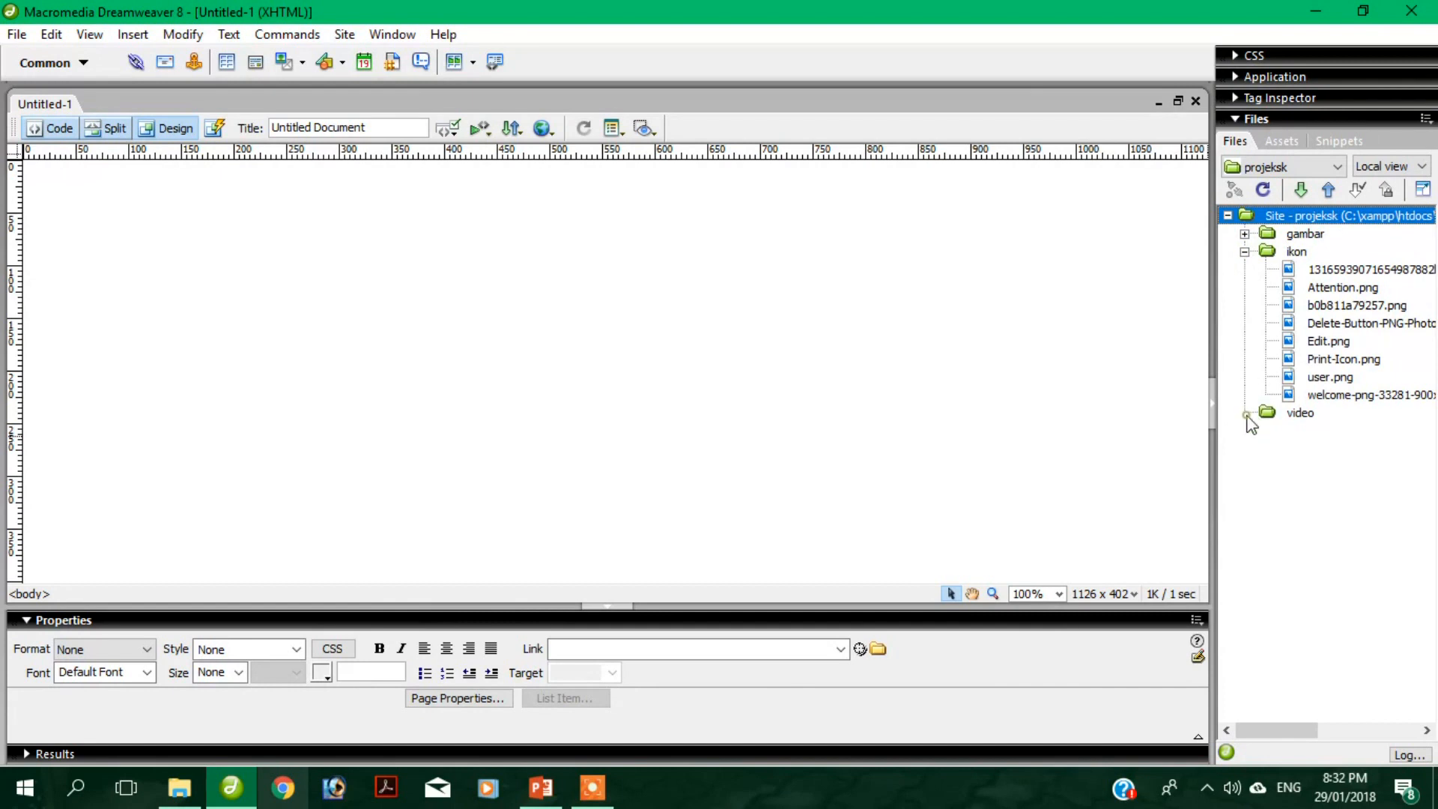
click(1244, 252)
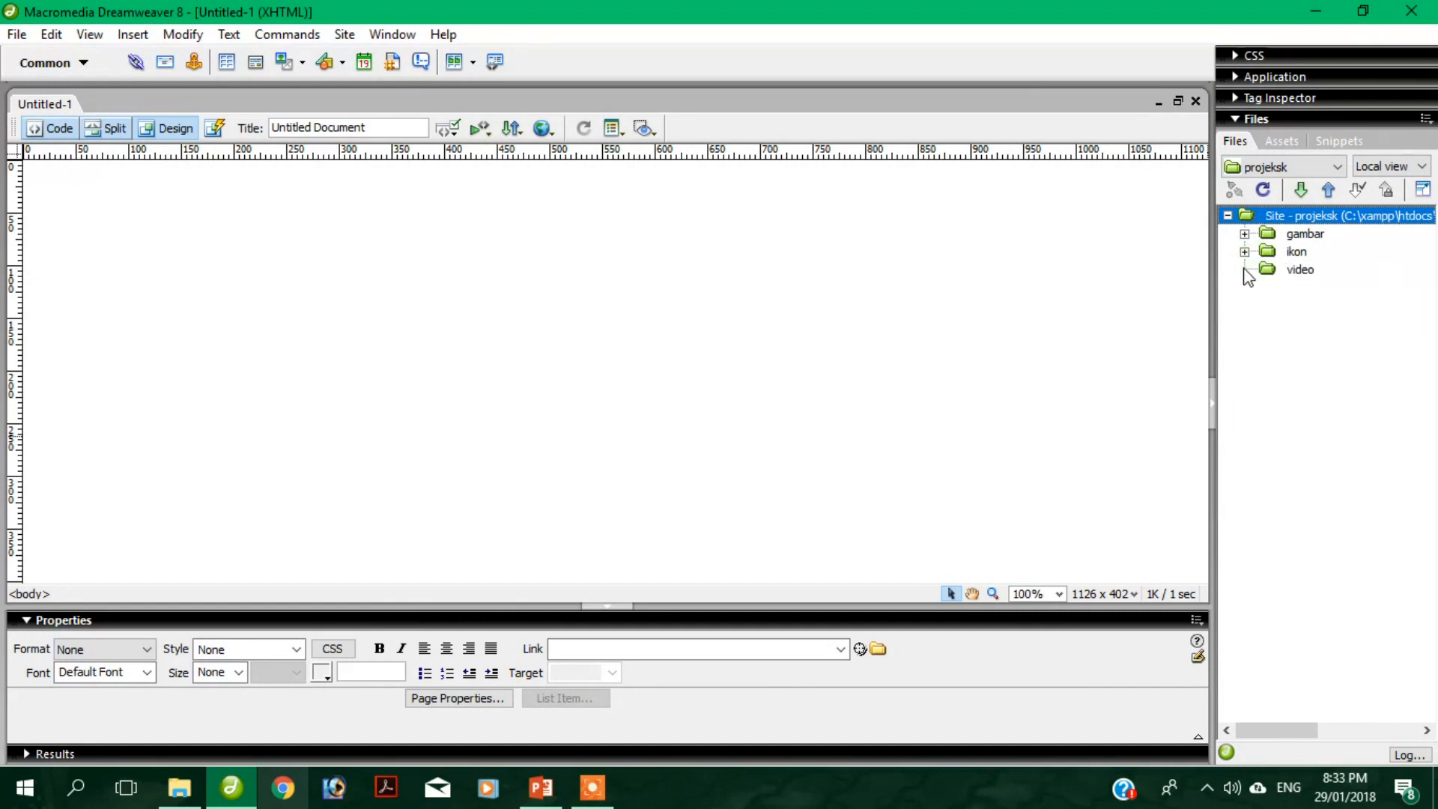
click(1245, 253)
click(1290, 271)
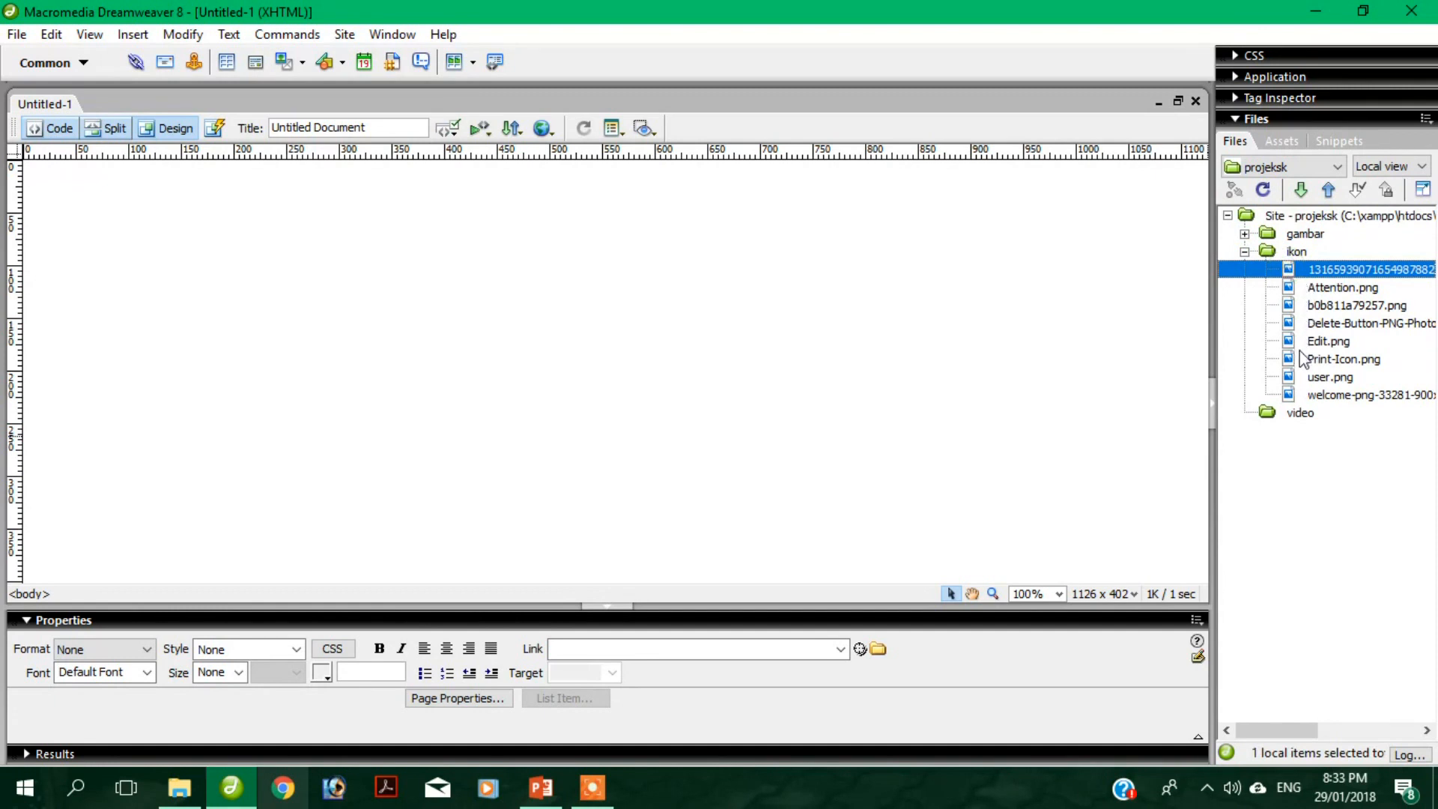
click(1307, 217)
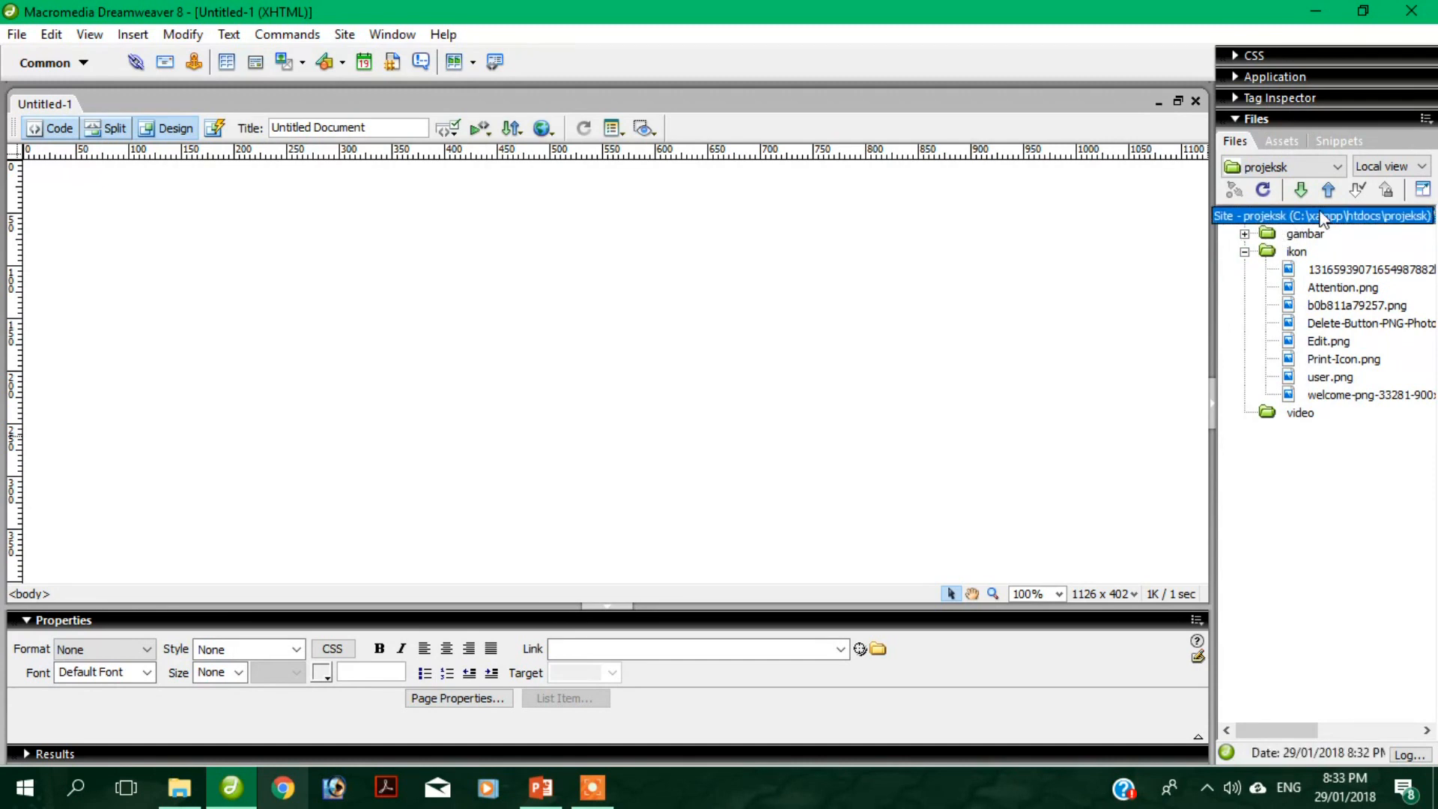
click(391, 261)
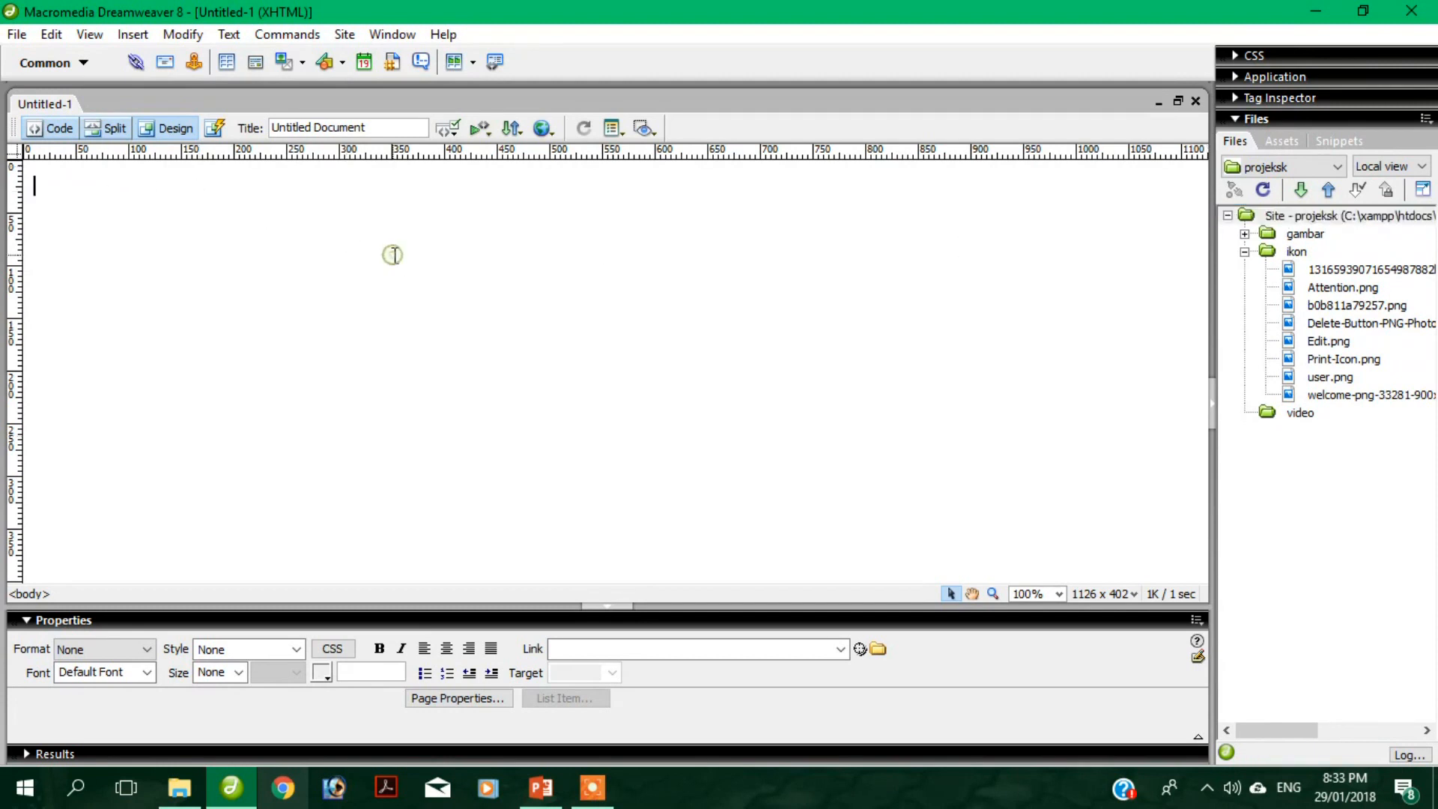
click(1245, 251)
click(1229, 215)
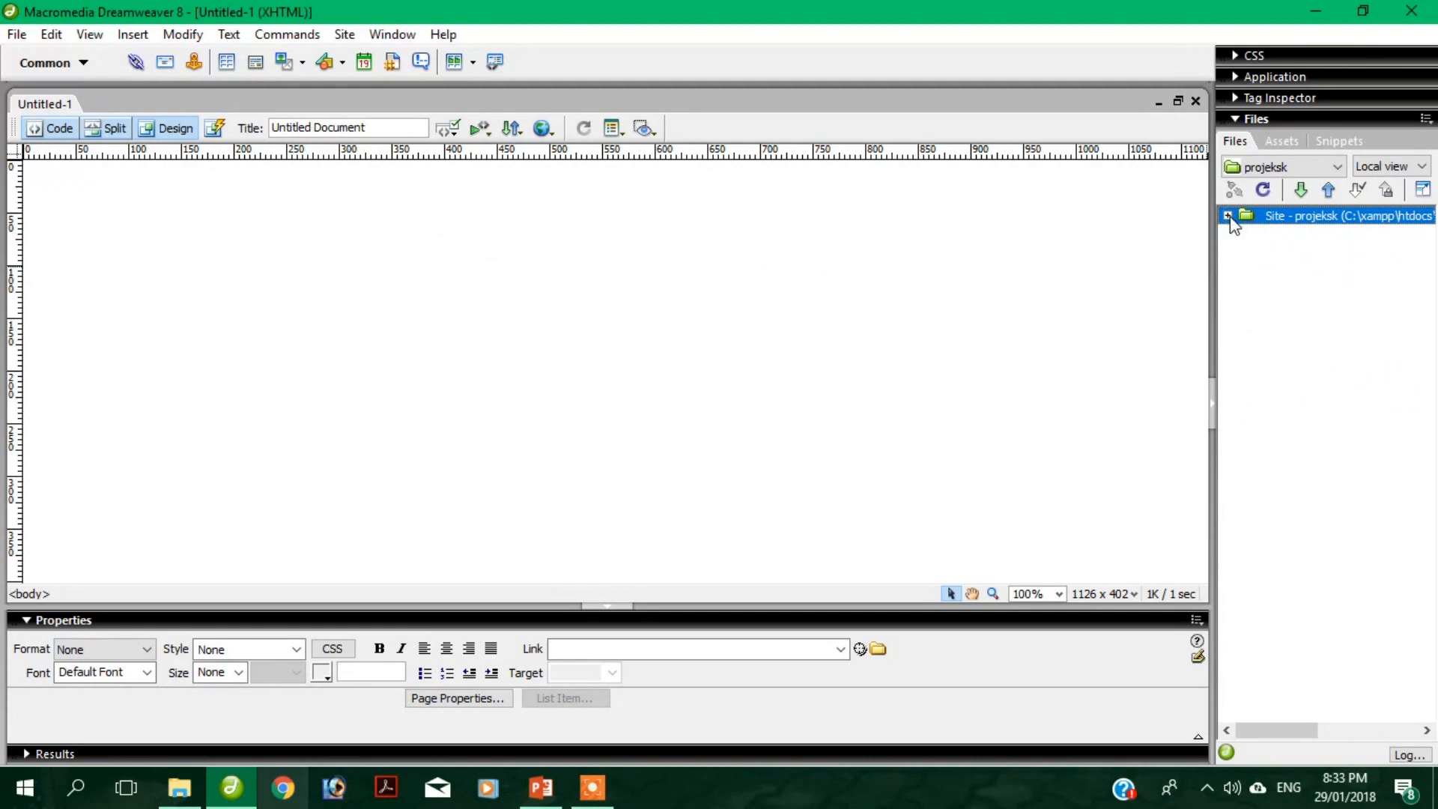
- Save the untitled document as index.php in the projeksk site folder
right_click(63, 105)
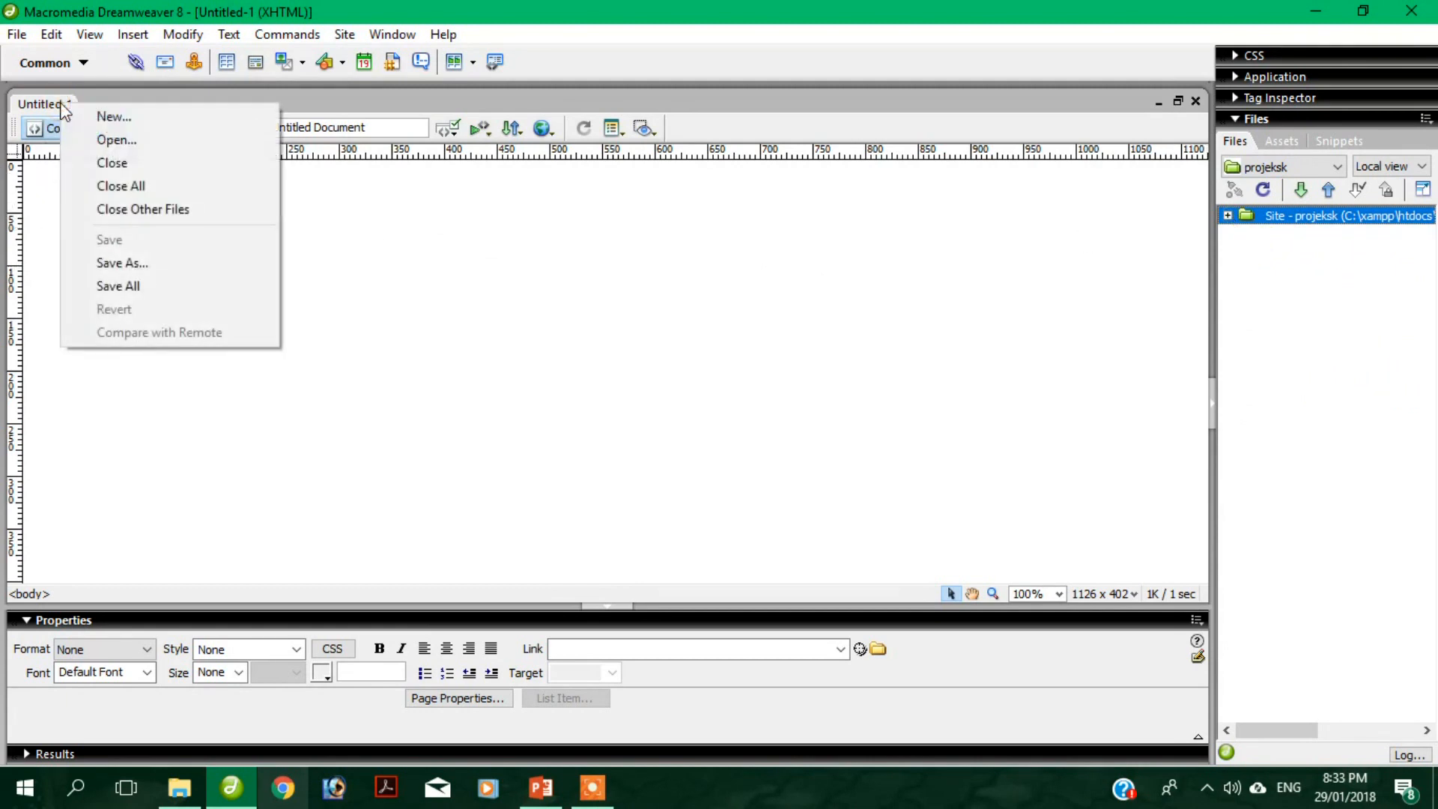
click(825, 374)
click(1288, 223)
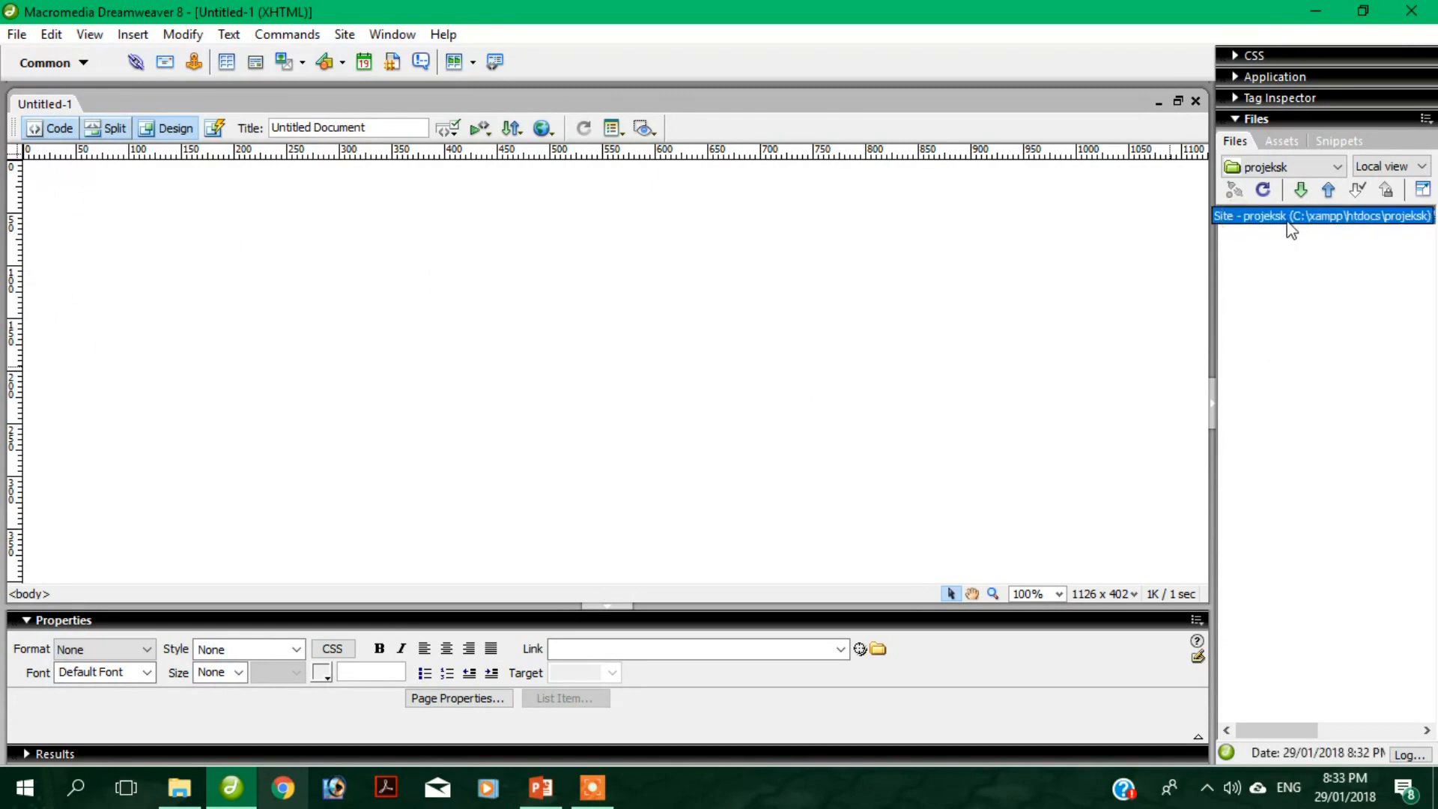
right_click(43, 107)
click(104, 267)
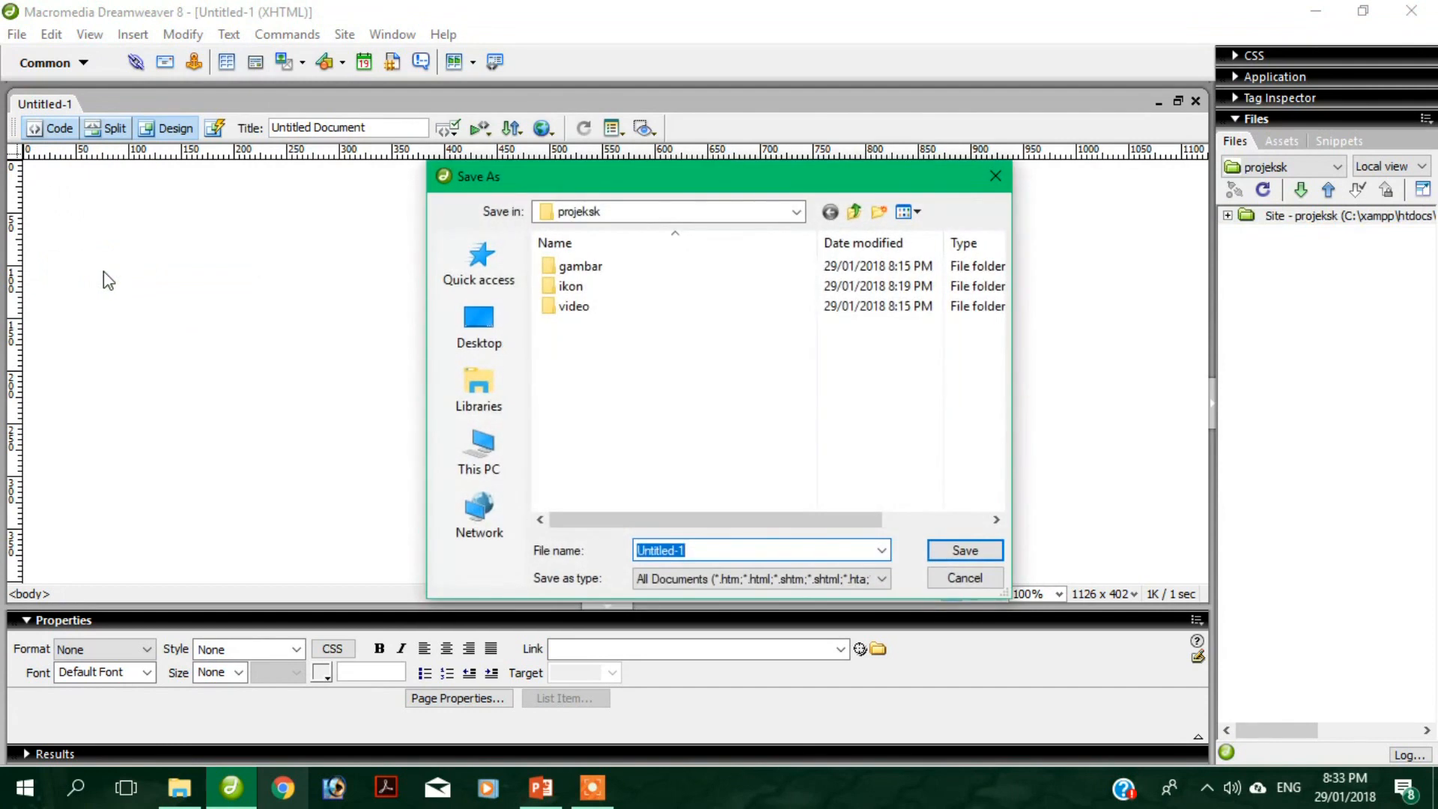
text(index.php)
key(Return)
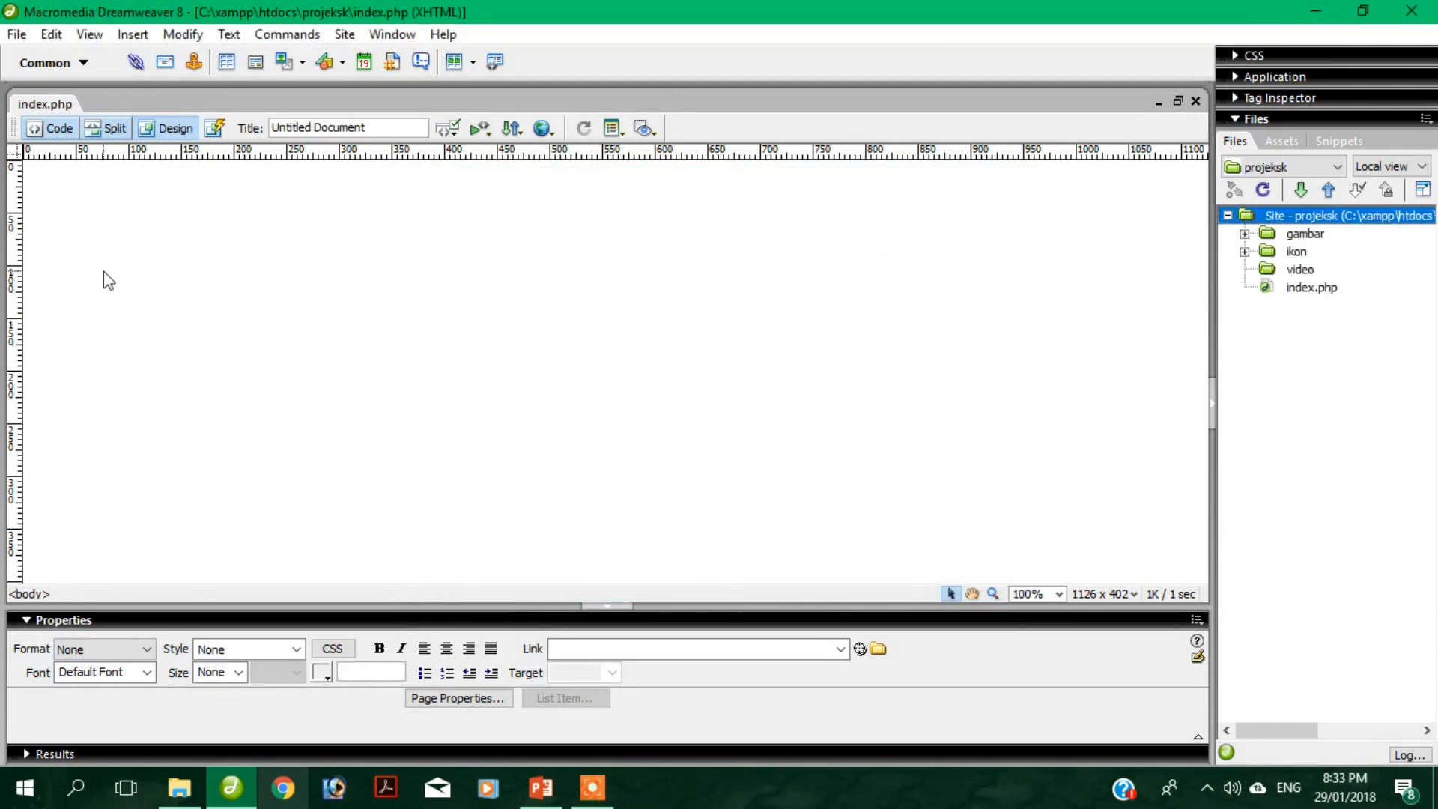
- Check for the saved index file in the projeksk folder under htdocs using File Explorer, and return to Dreamweaver
click(1287, 291)
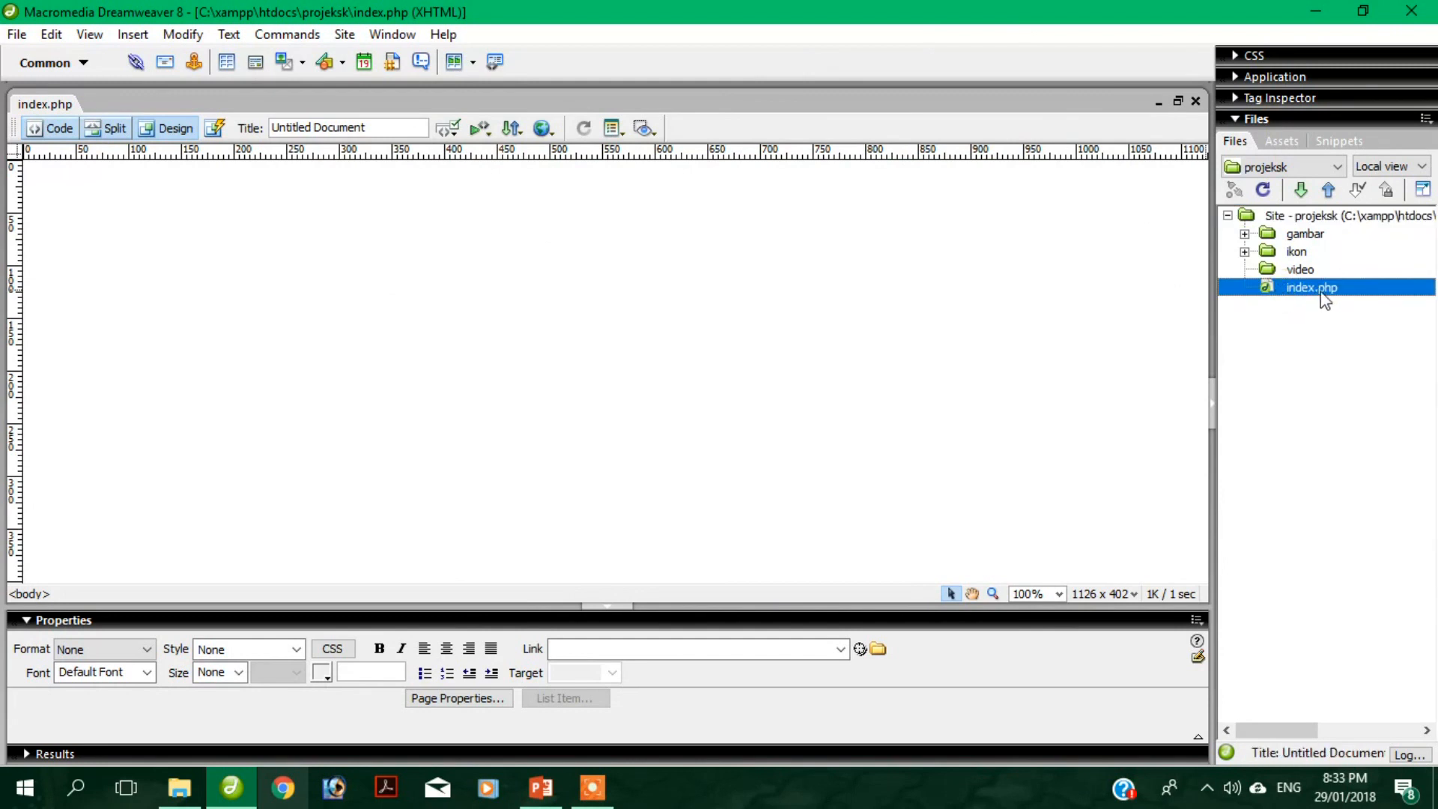
click(178, 785)
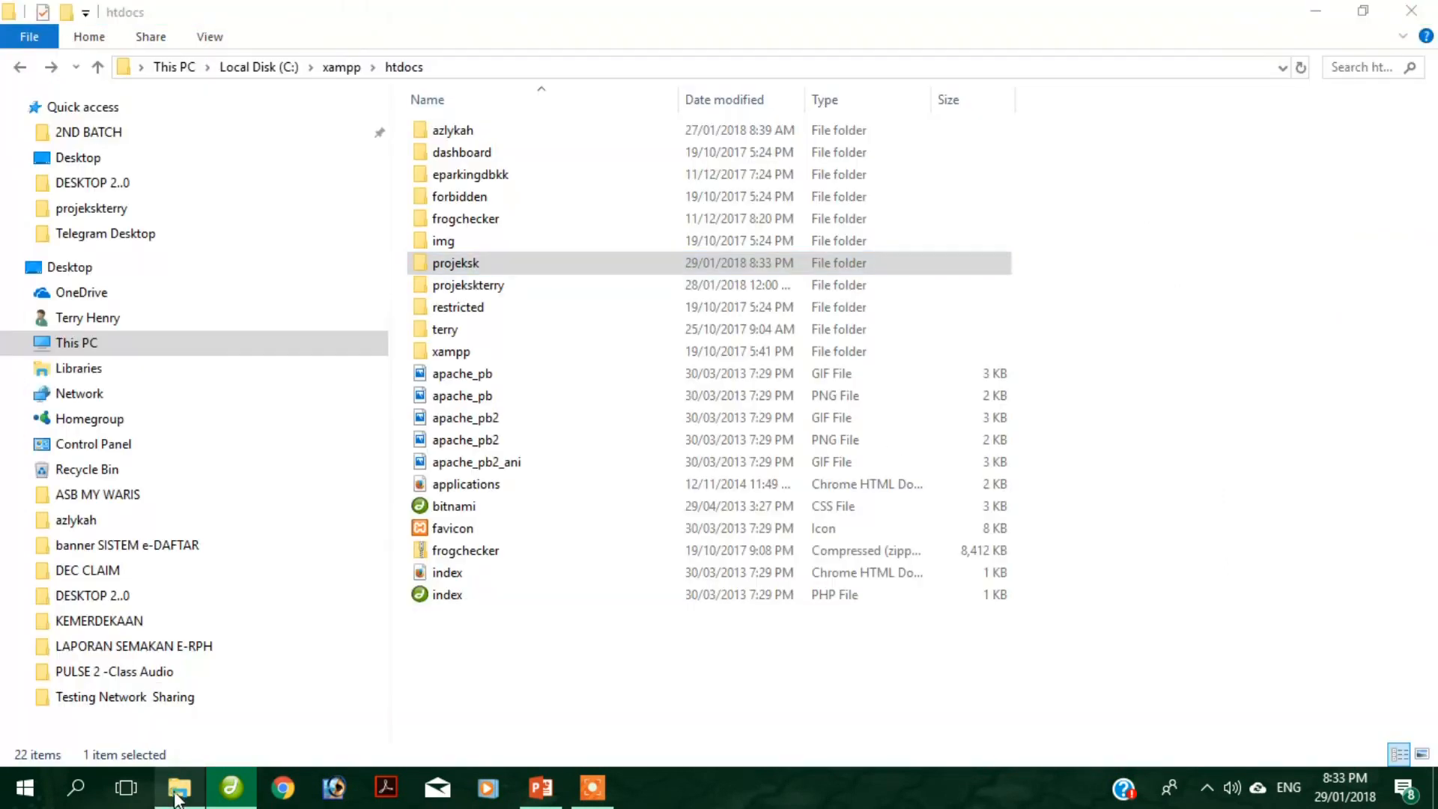
double_click(461, 267)
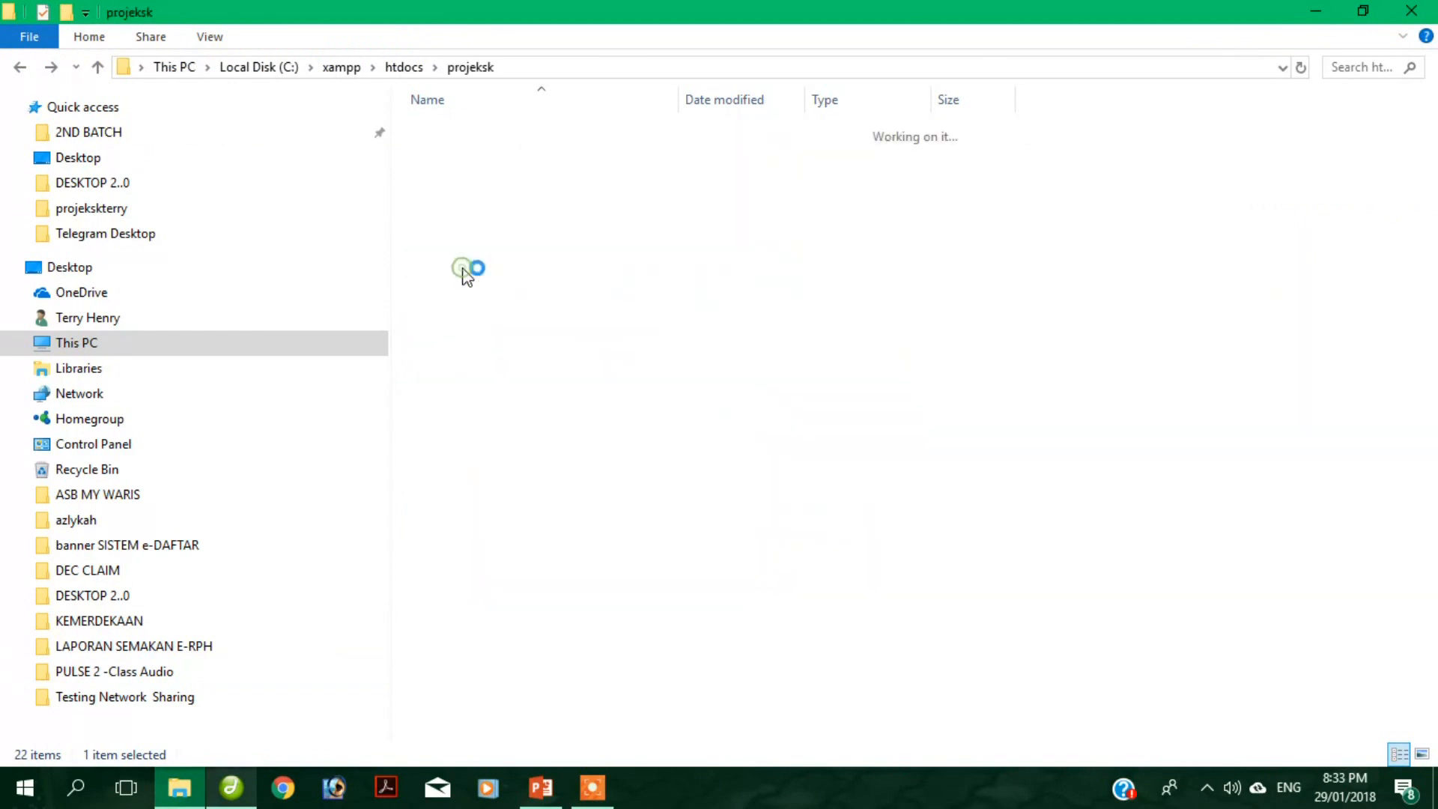
click(447, 199)
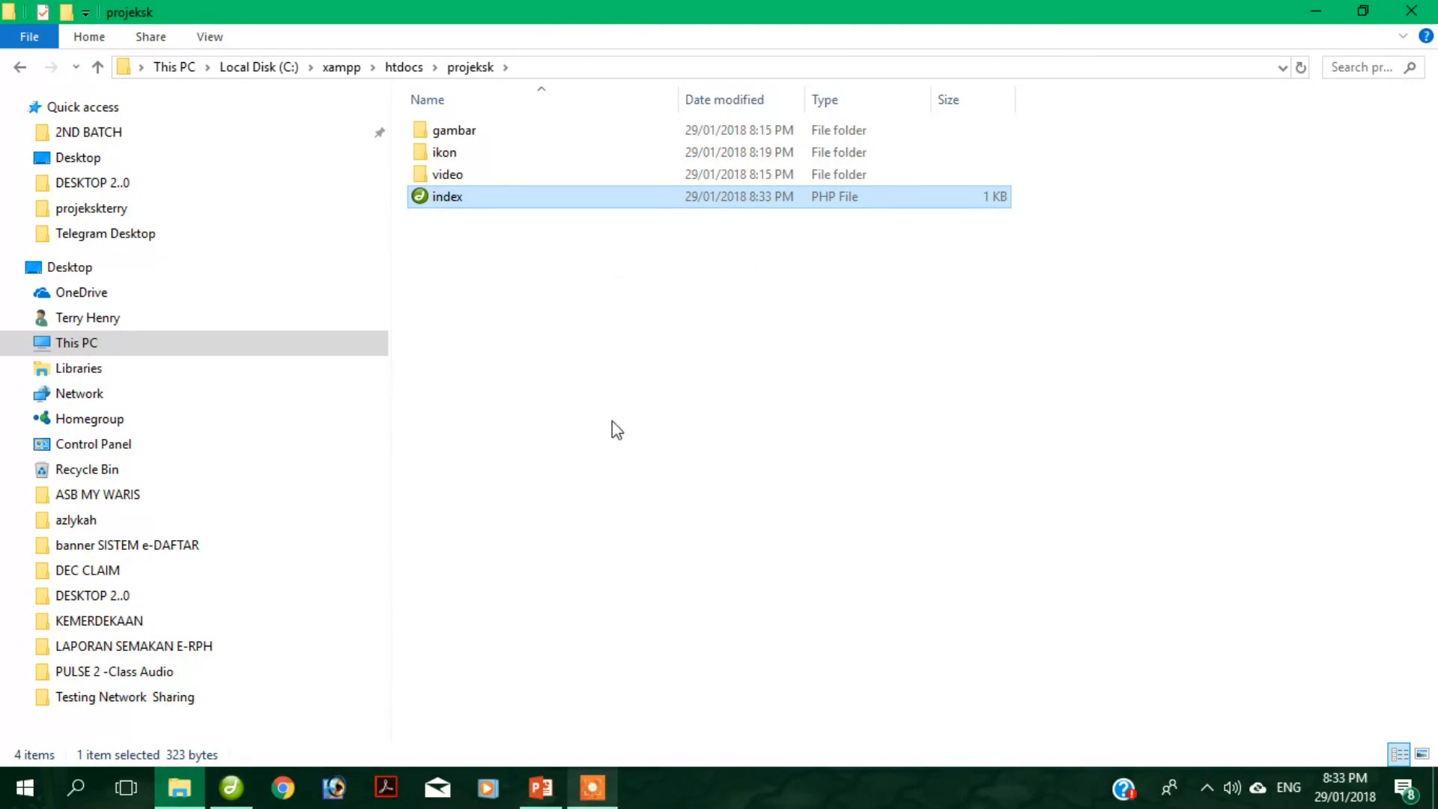
click(231, 787)
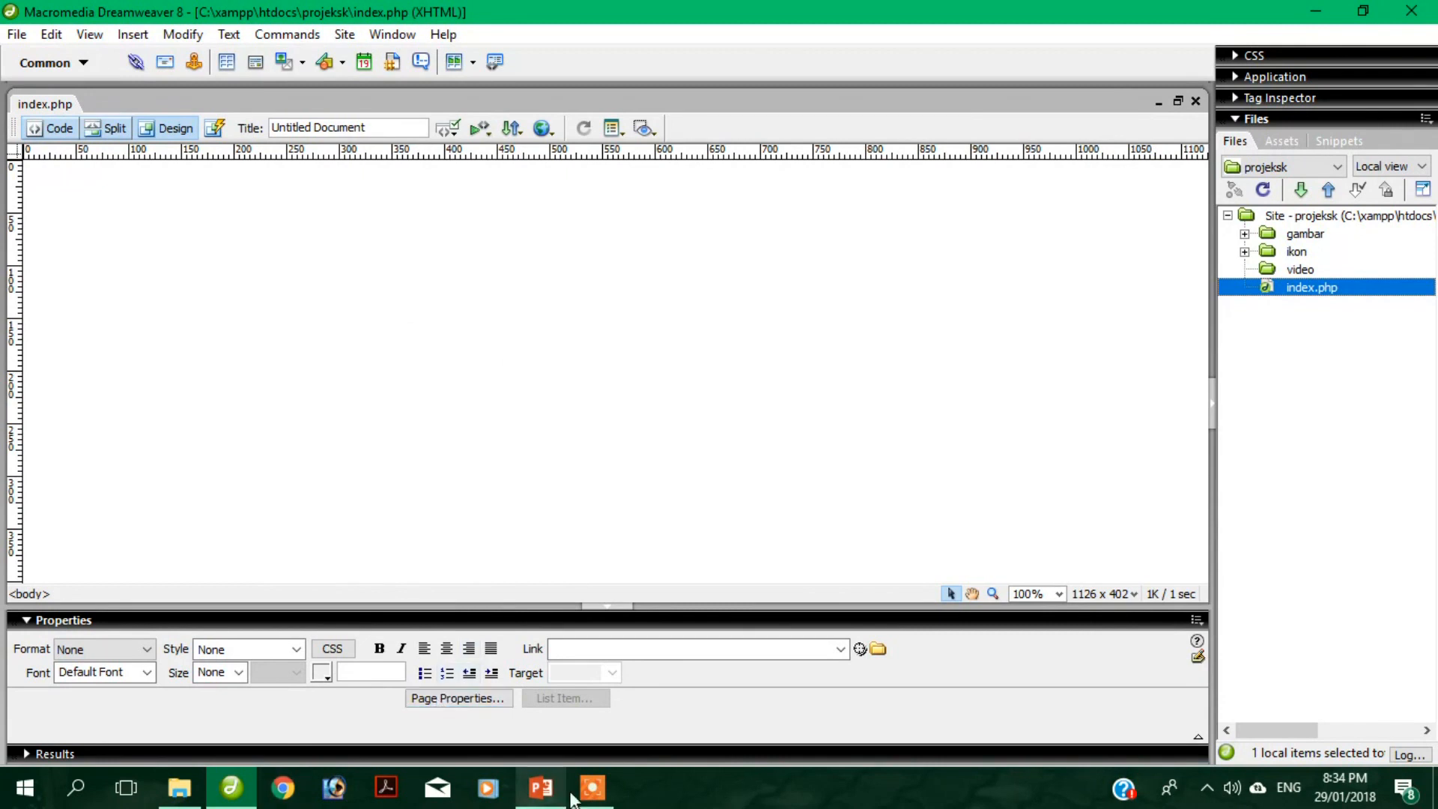
click(592, 787)
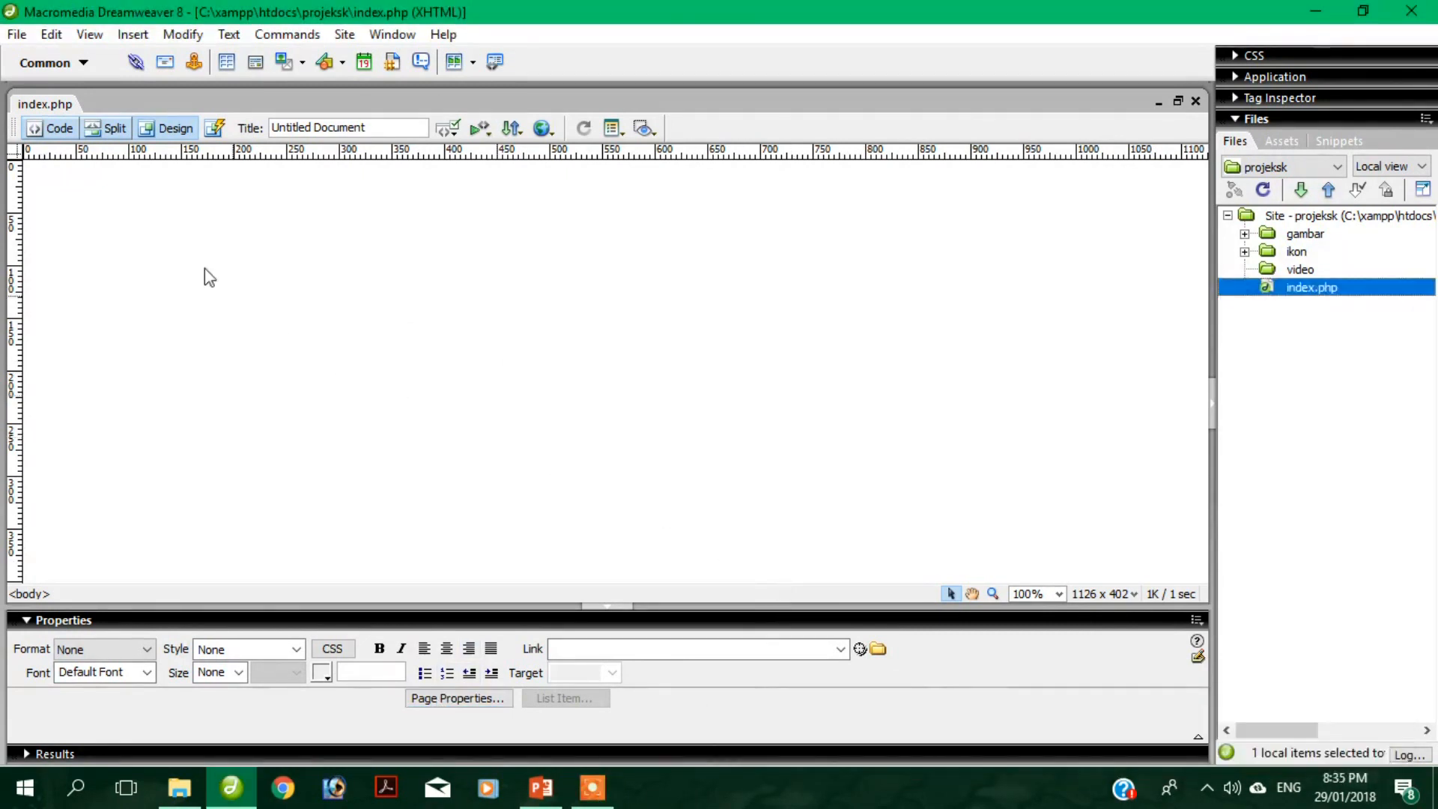
- Enter the sentence "Saya berlajar PHP pada hari ini." in the body of index.php
click(143, 192)
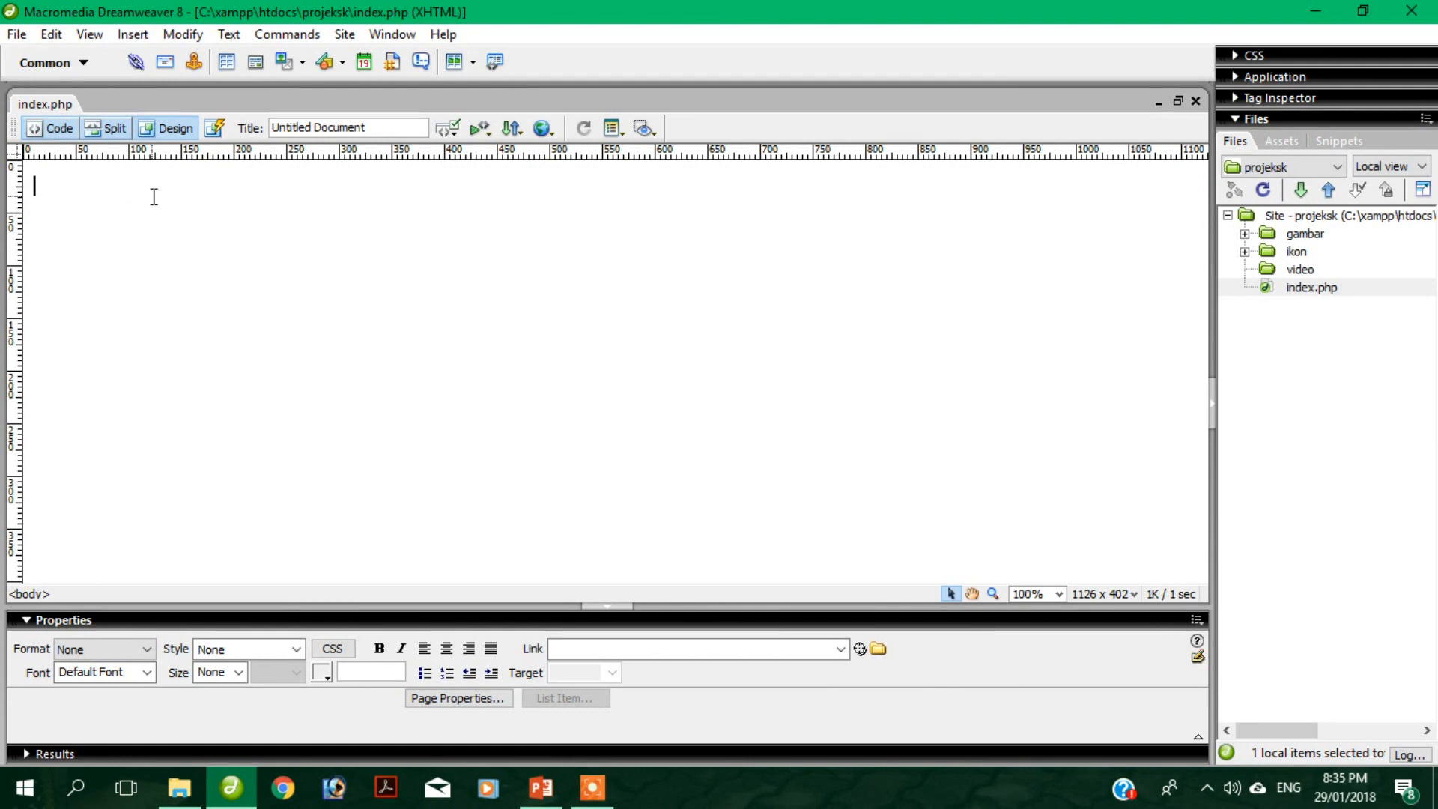
text(S)
text(aya pe)
key(BackSpace)
text(berlajar PHP pa)
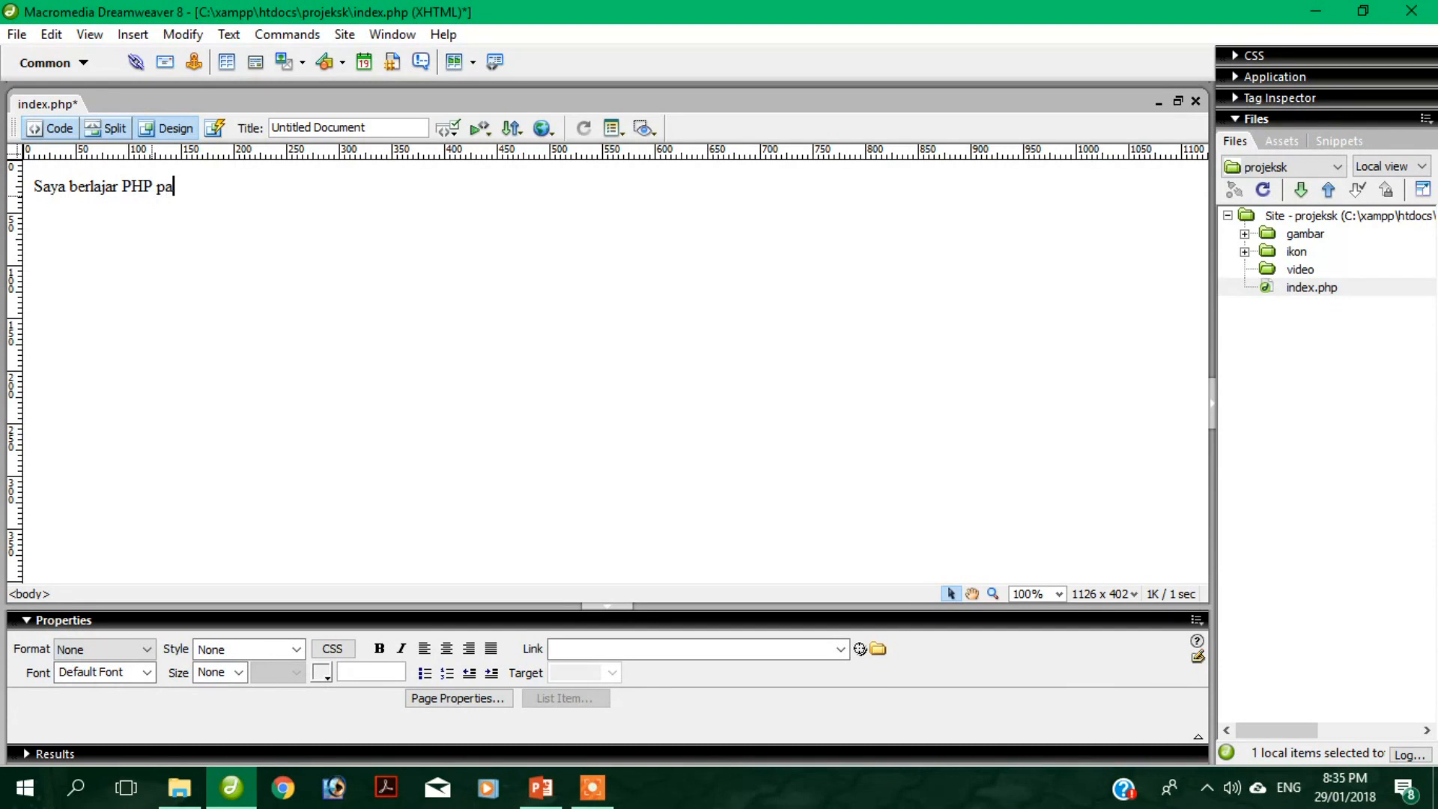
text(da ha)
key(BackSpace)
text(hari ini.)
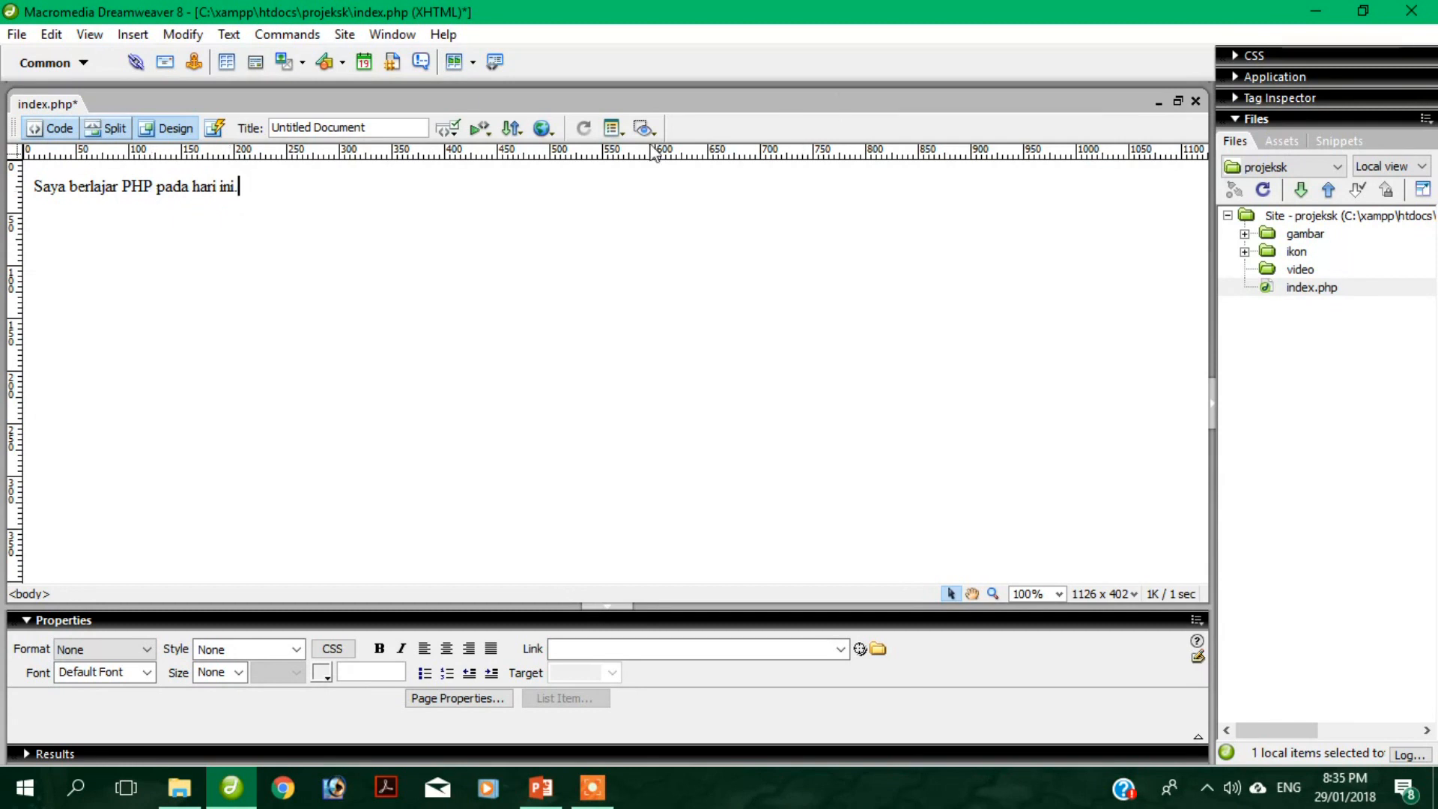
click(422, 225)
click(448, 267)
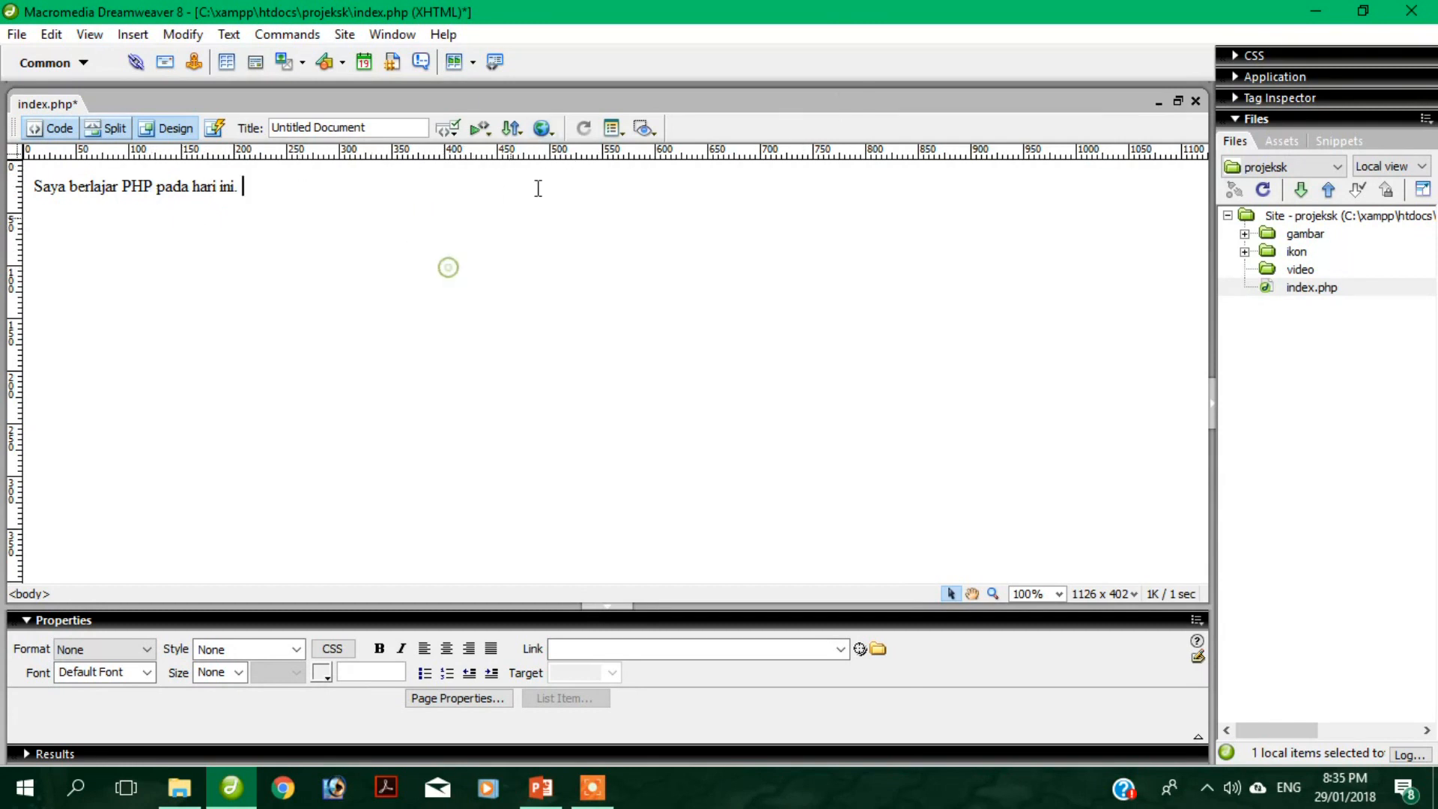
- Preview index.php in Chrome, saving all modified files for the upload
click(551, 130)
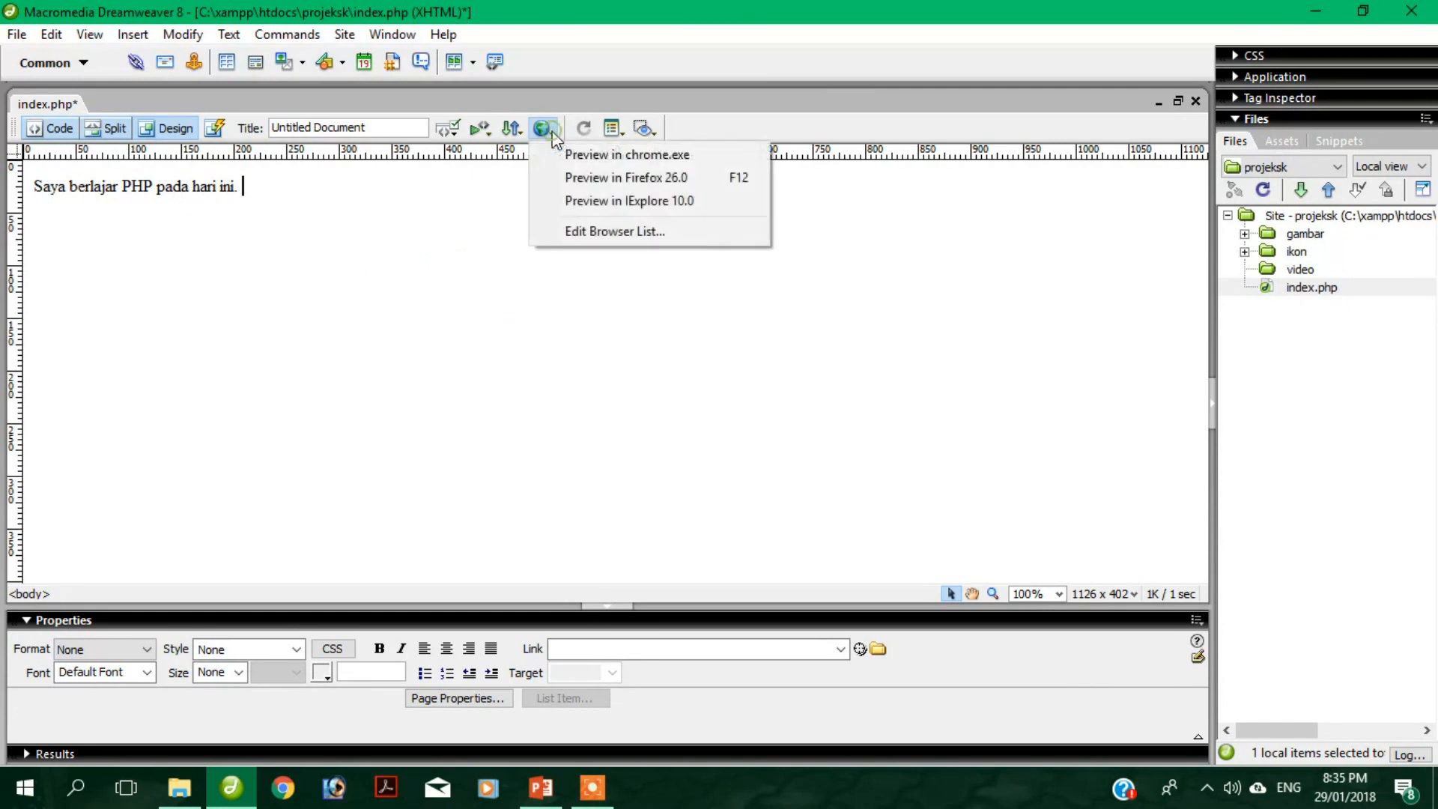
click(632, 159)
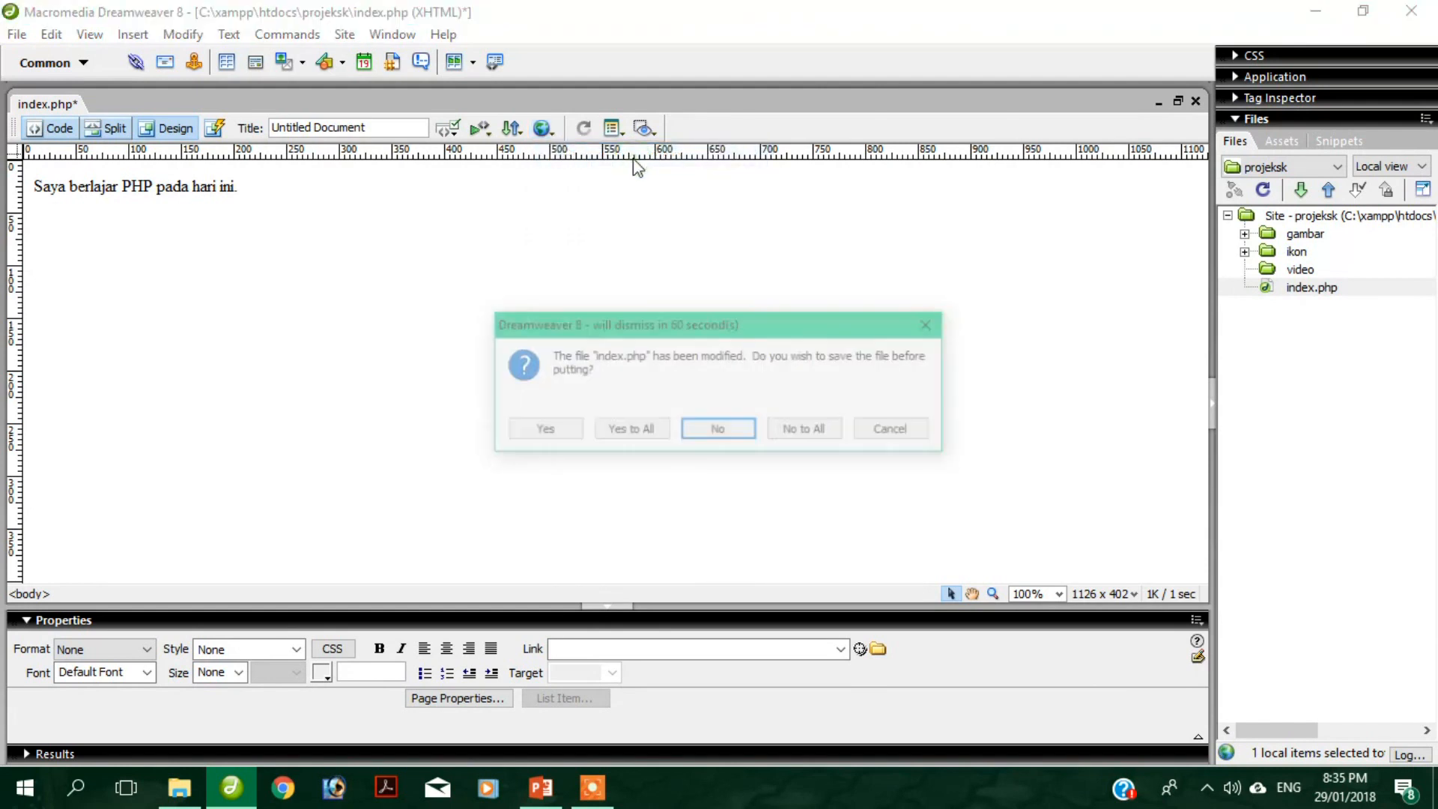
click(644, 431)
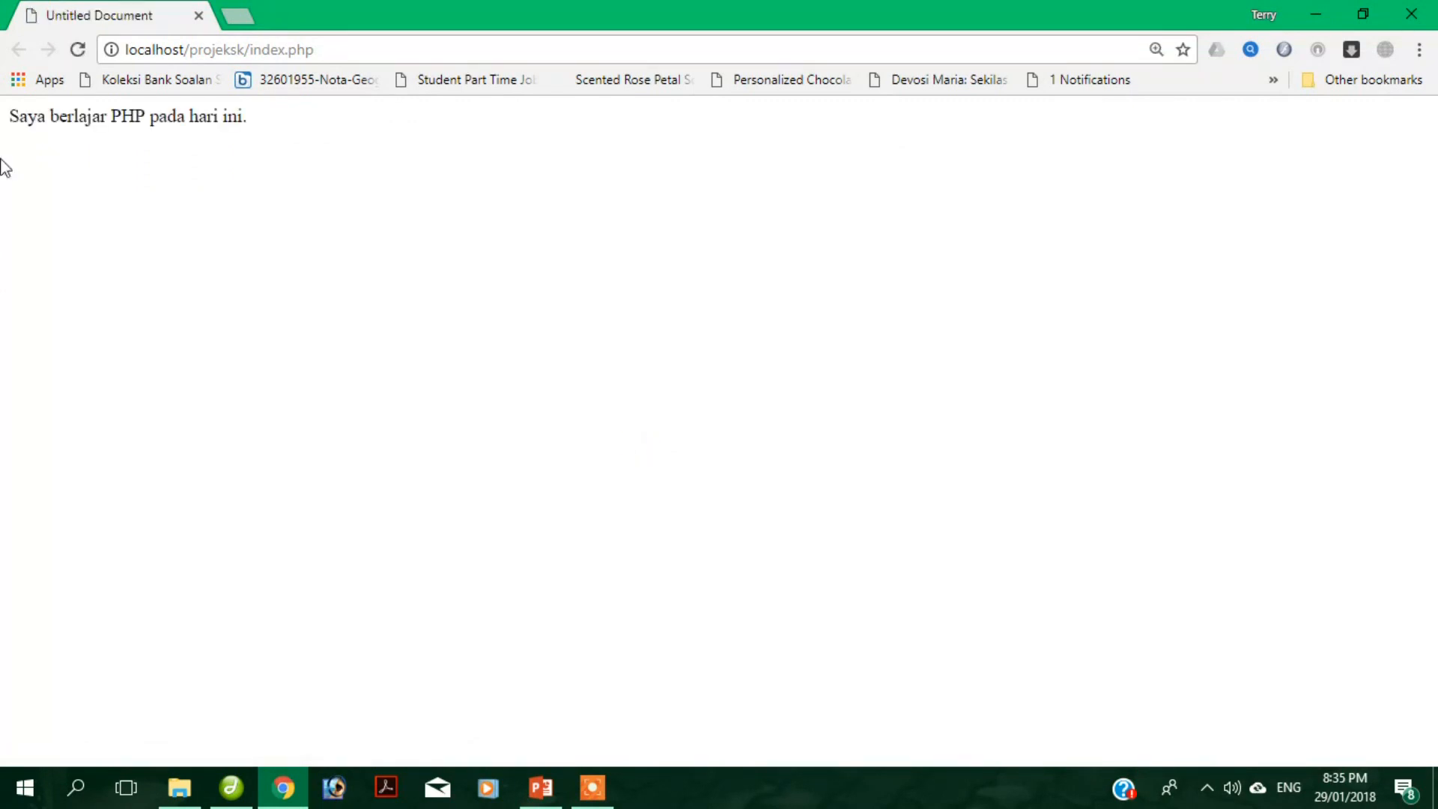
- Examine the previewed page's text and its localhost/projeksk/index.php address in the browser, and switch back to Dreamweaver
drag(12, 125, 244, 130)
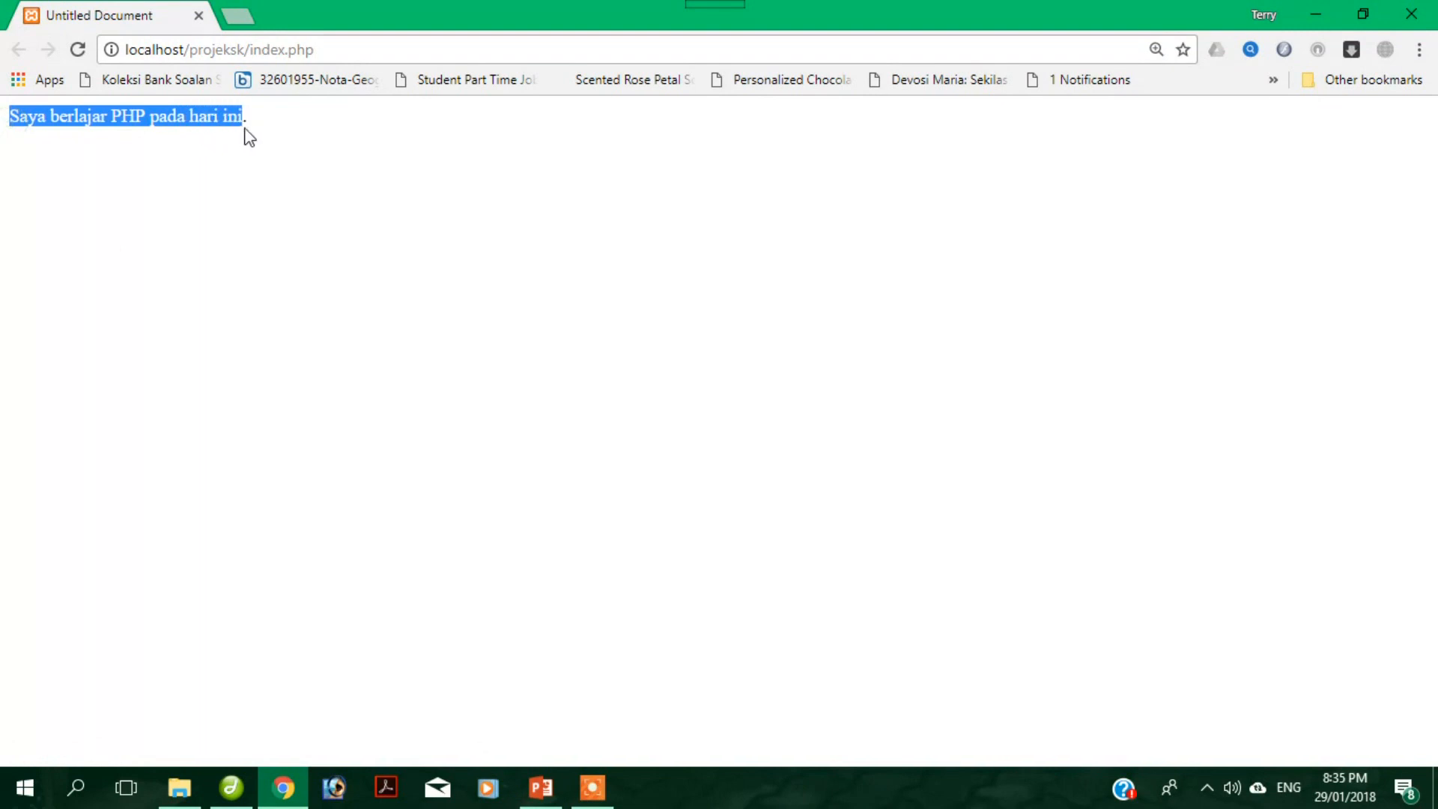
click(81, 167)
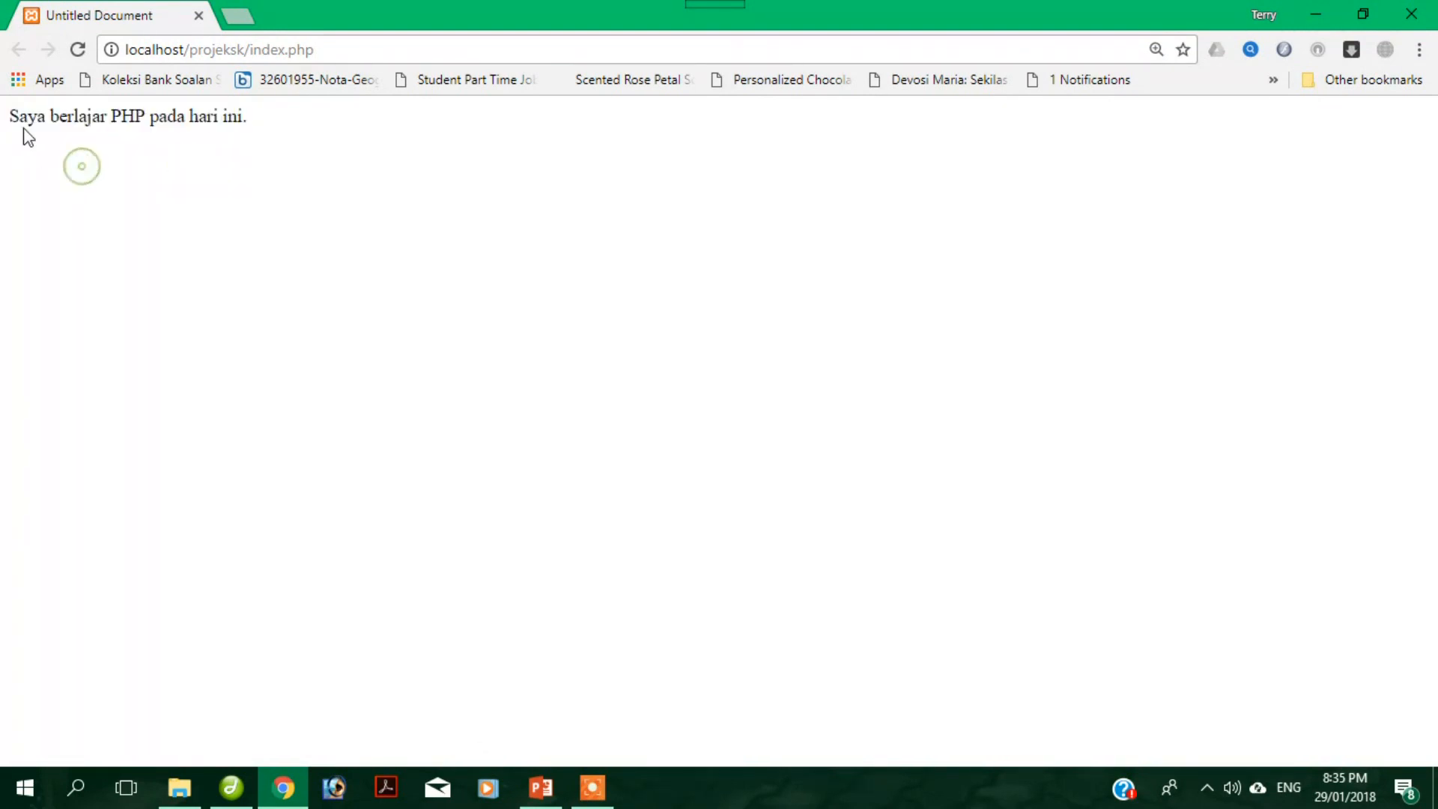
click(314, 49)
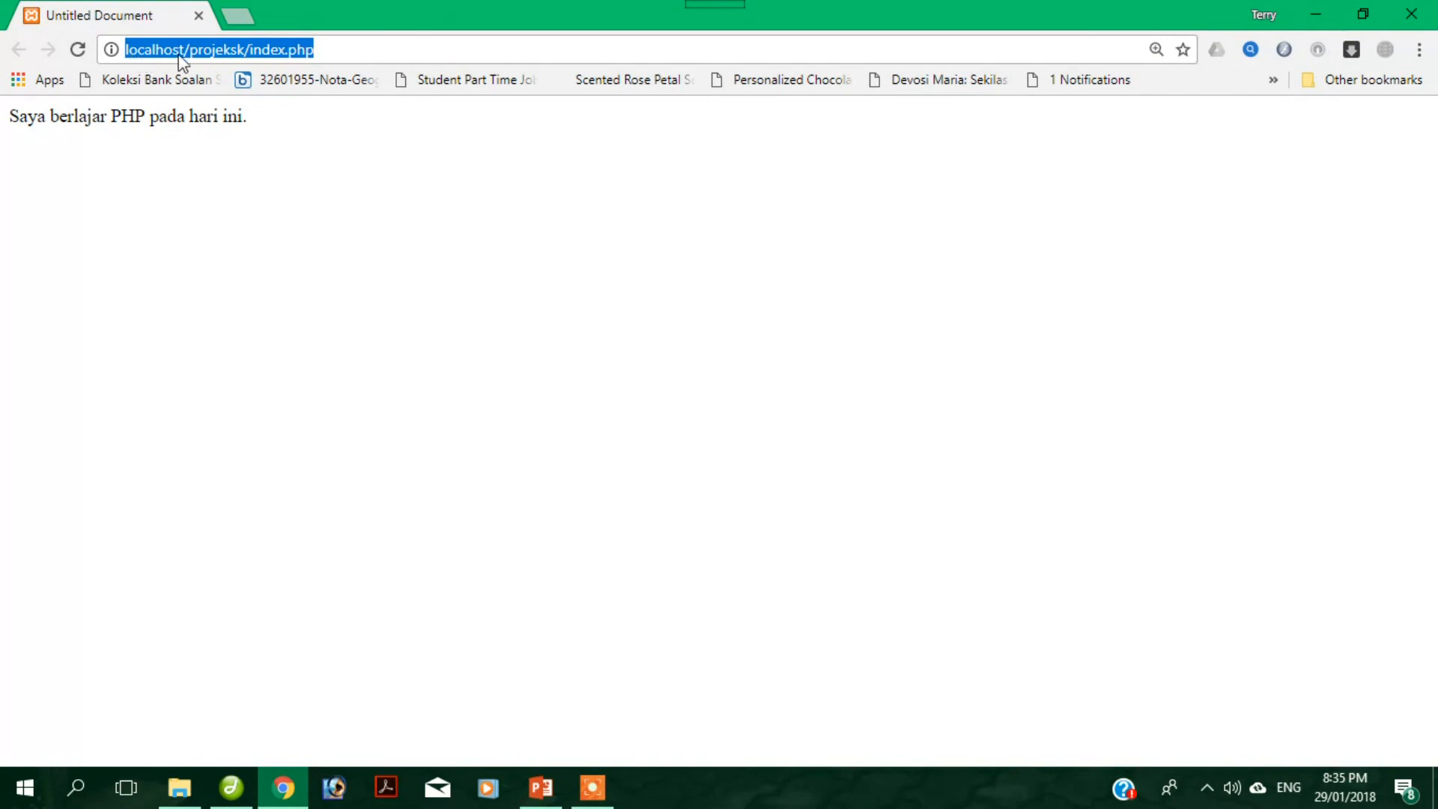
click(154, 54)
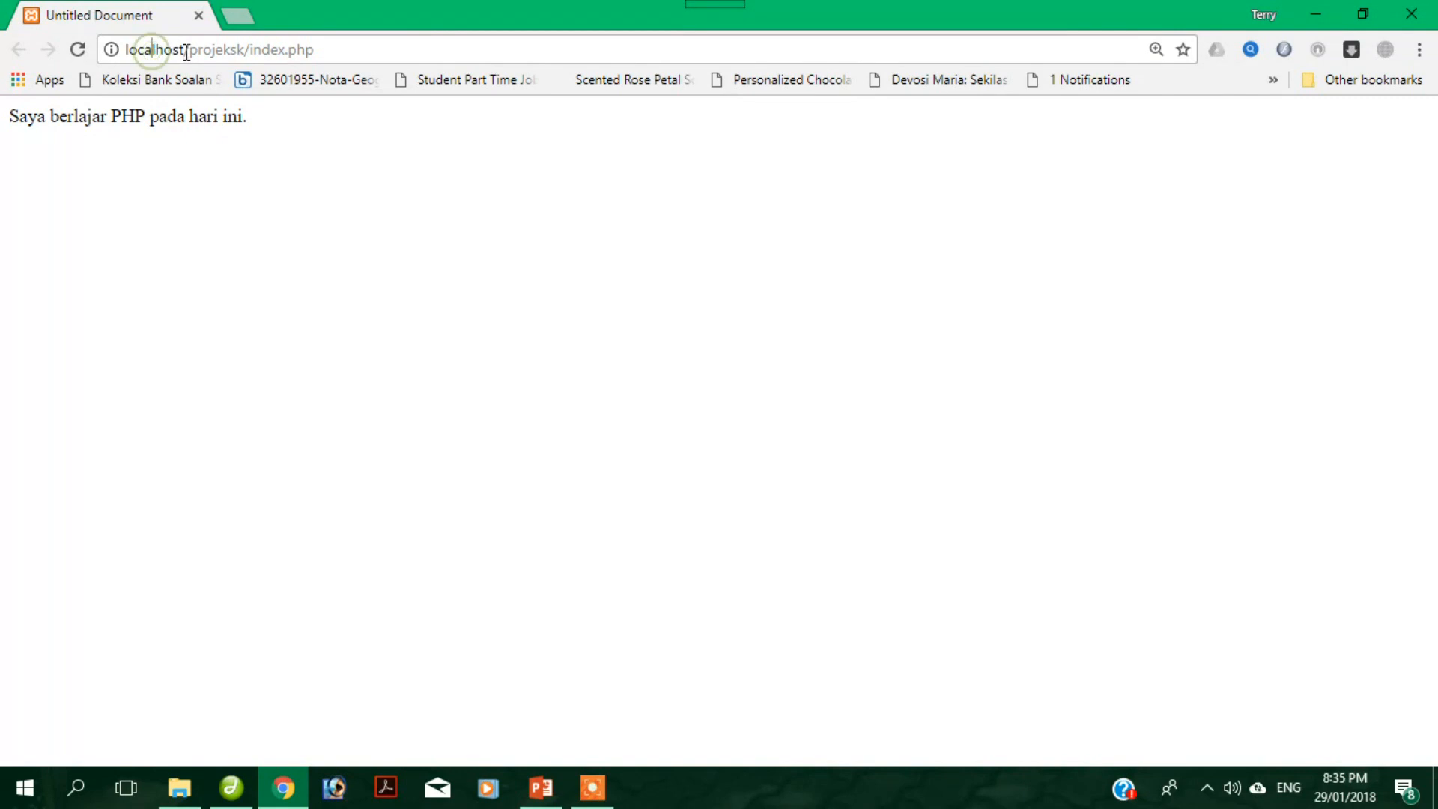
drag(334, 54, 133, 60)
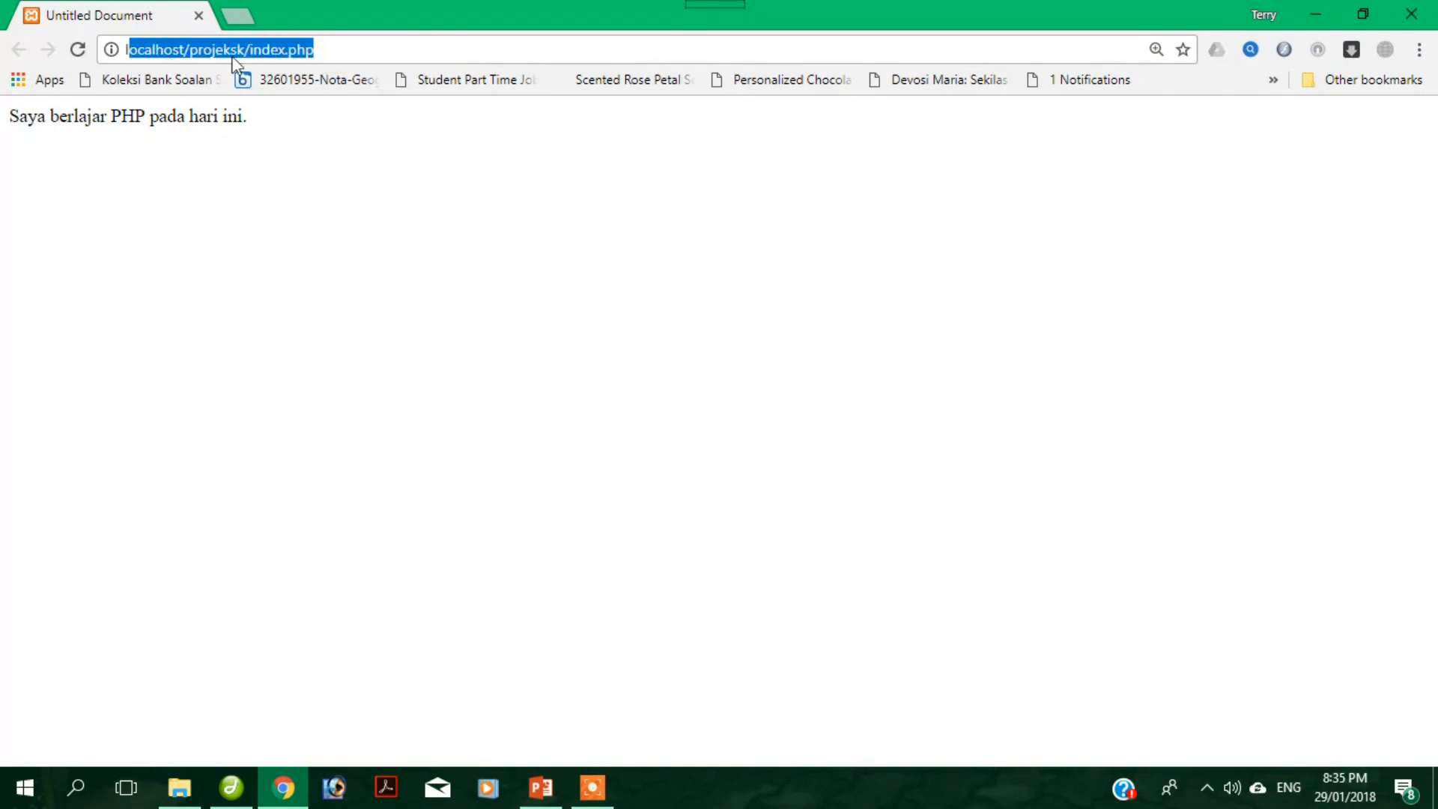
click(328, 52)
click(232, 787)
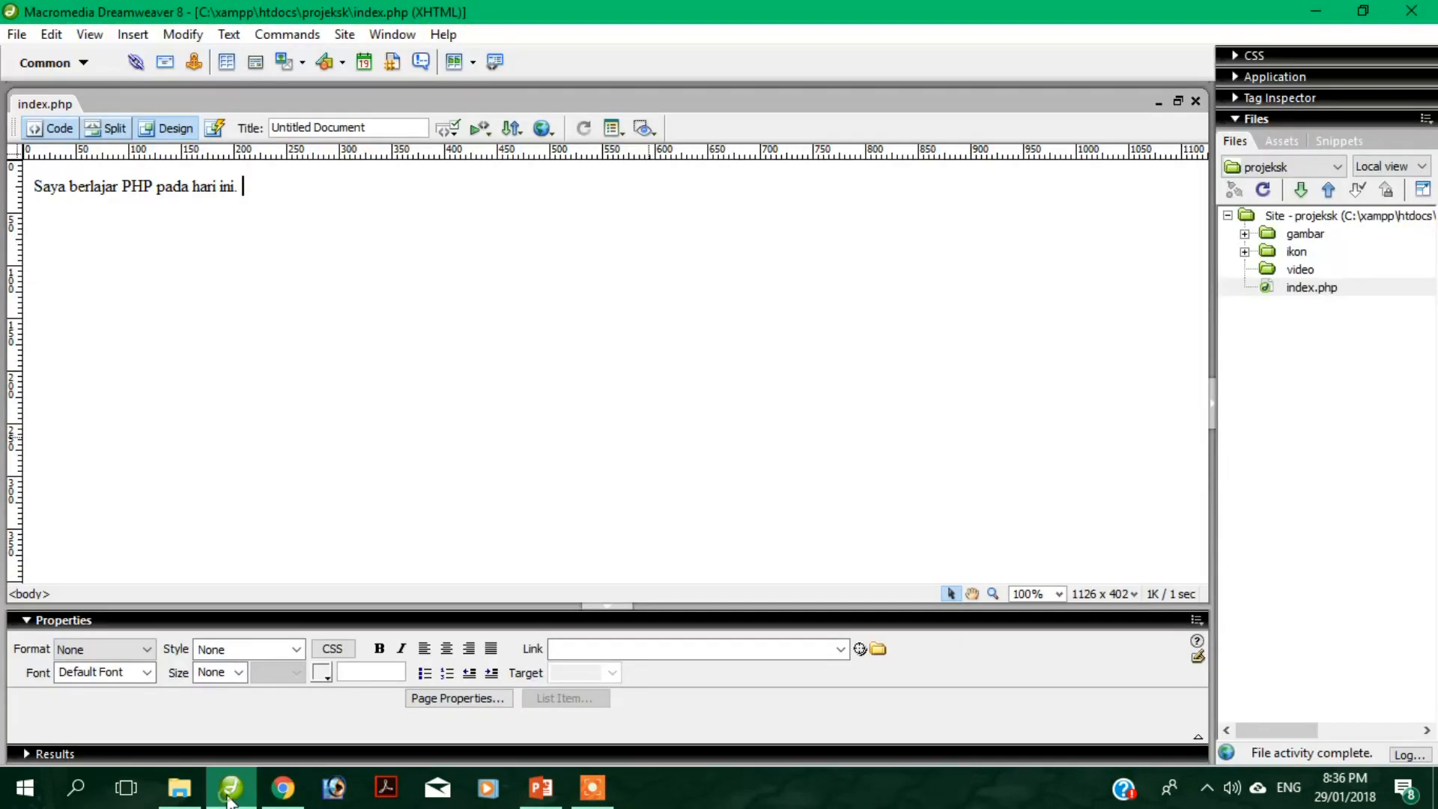
click(1344, 219)
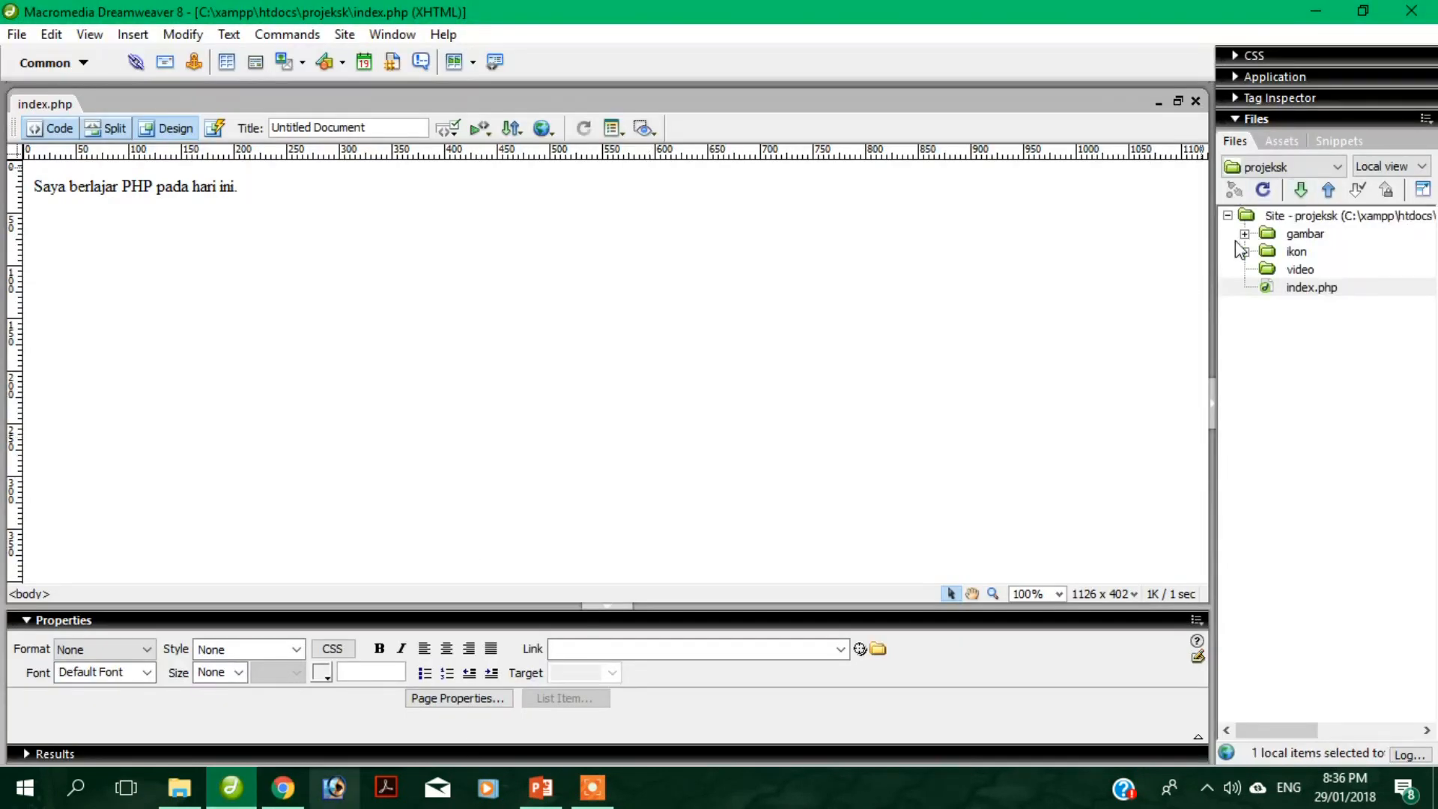
click(511, 331)
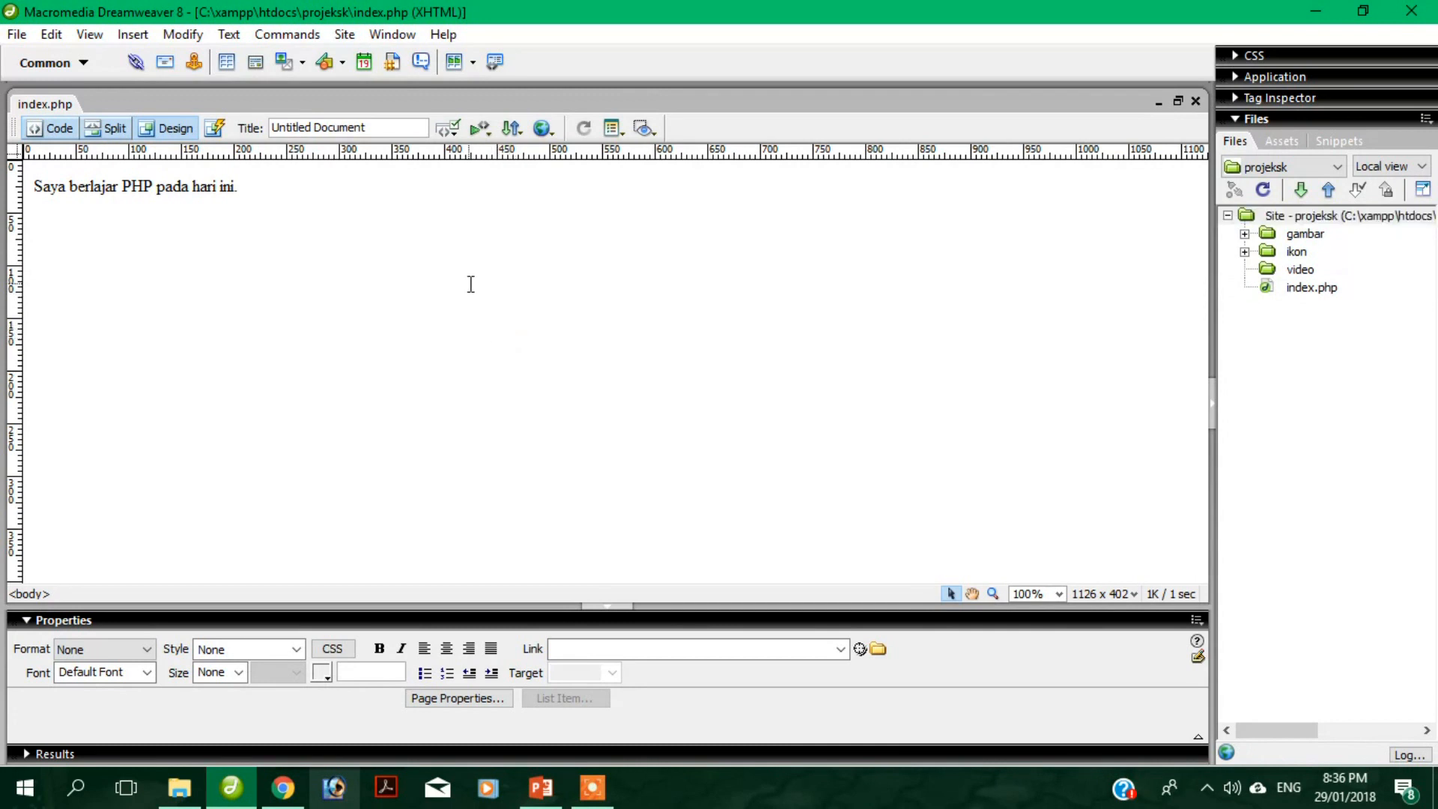
- Review the settings of the projeksk site definition from its name through file sharing, and close the site manager
click(346, 36)
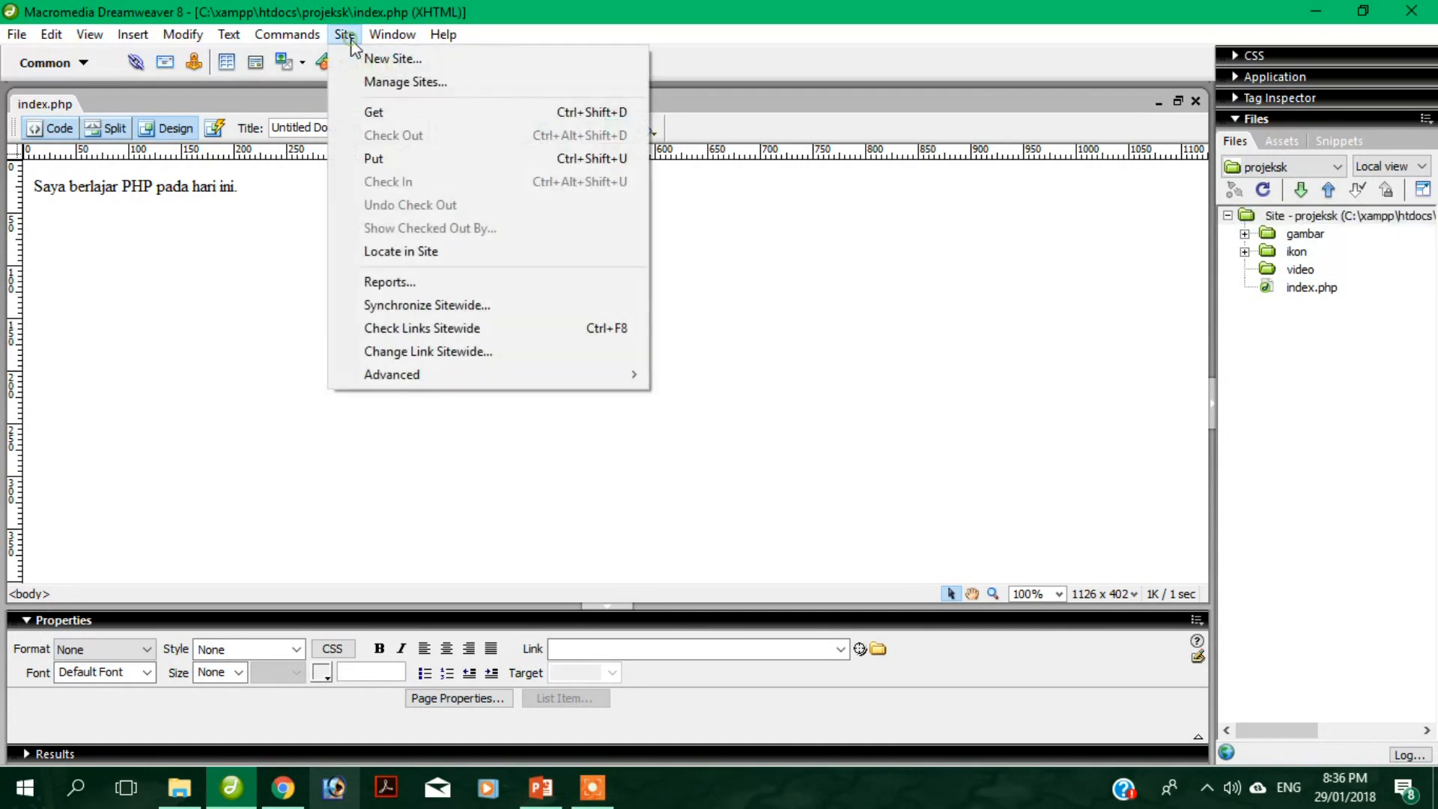
click(403, 84)
drag(743, 349, 743, 382)
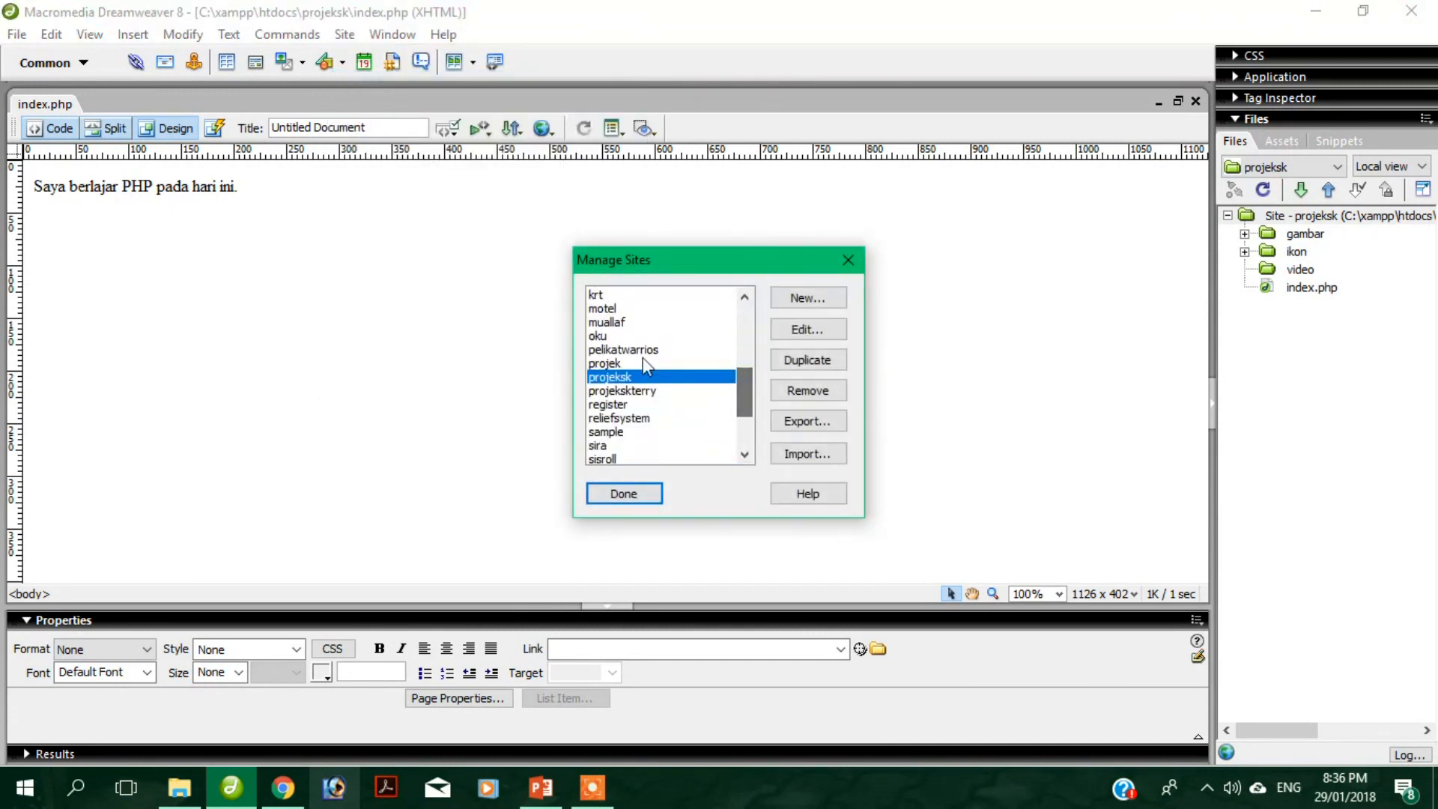
click(792, 328)
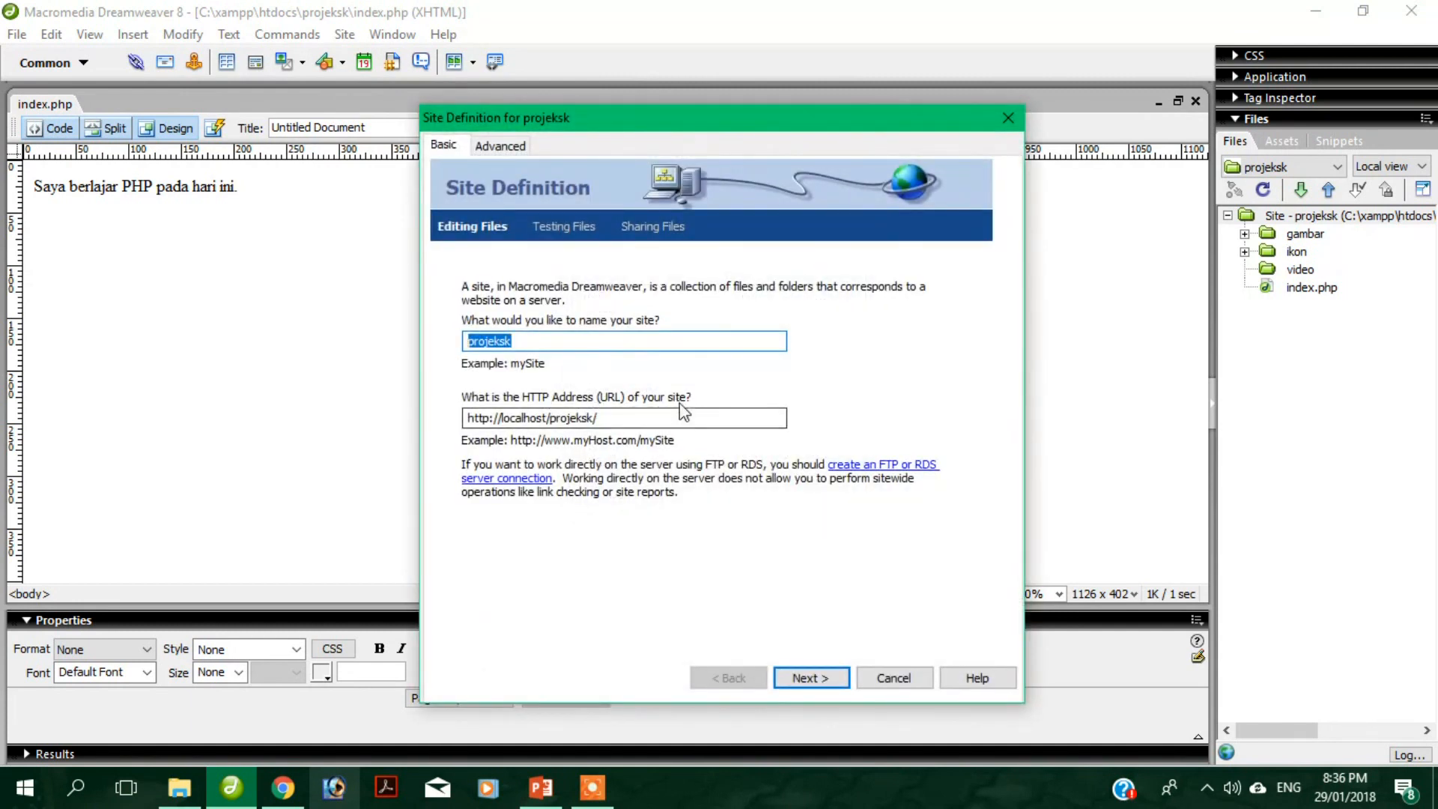
click(809, 678)
click(816, 679)
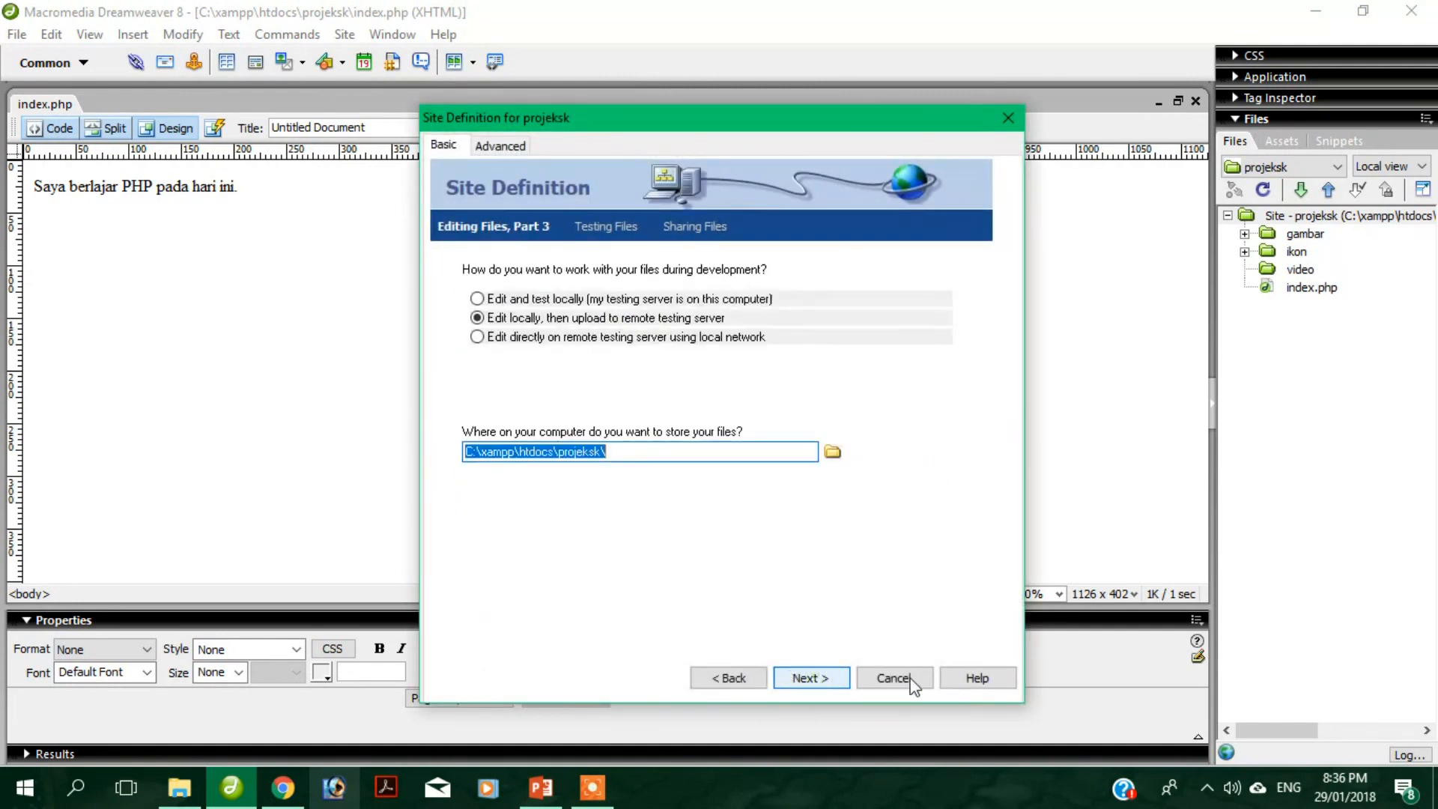
click(817, 678)
click(813, 677)
click(816, 678)
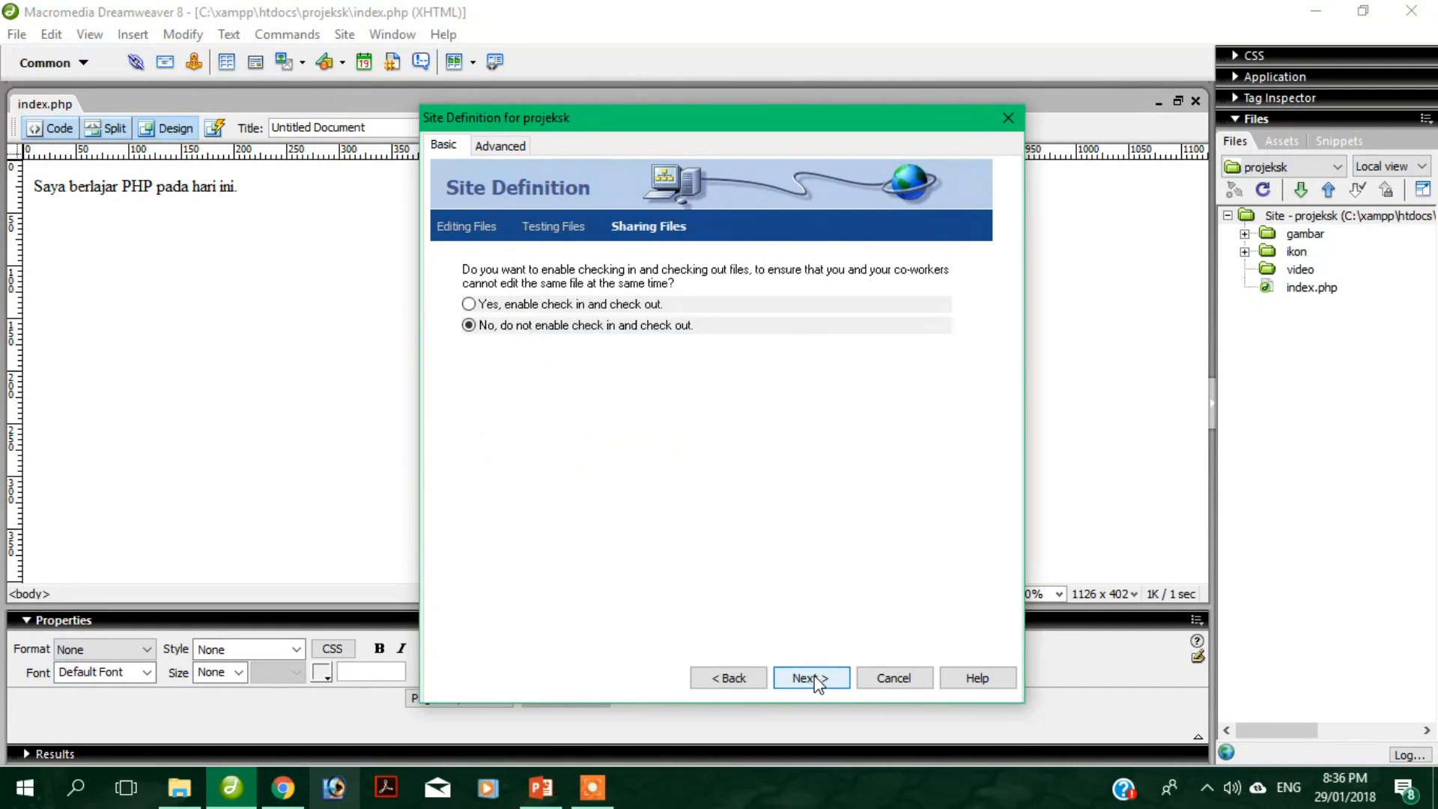
click(816, 678)
click(810, 678)
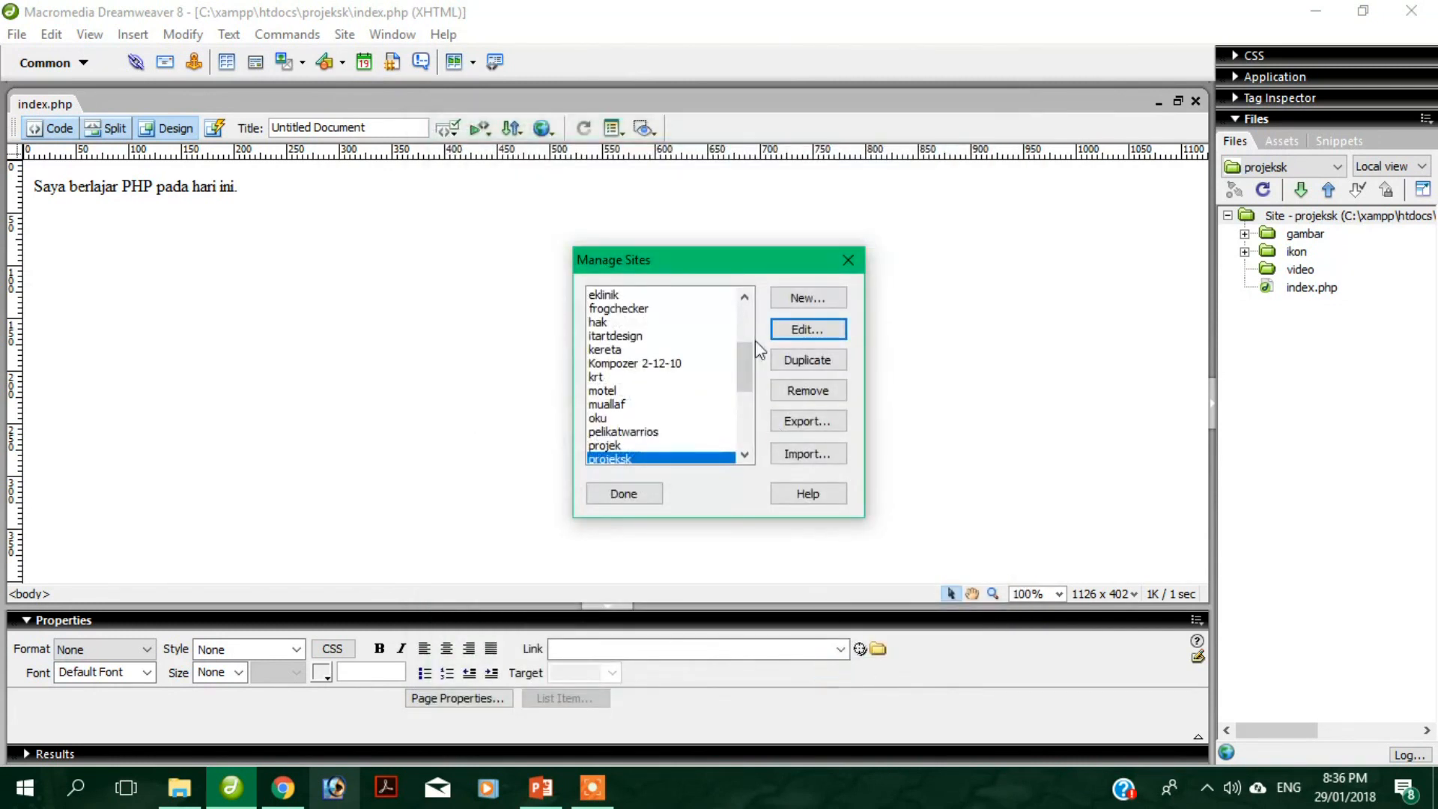
click(648, 496)
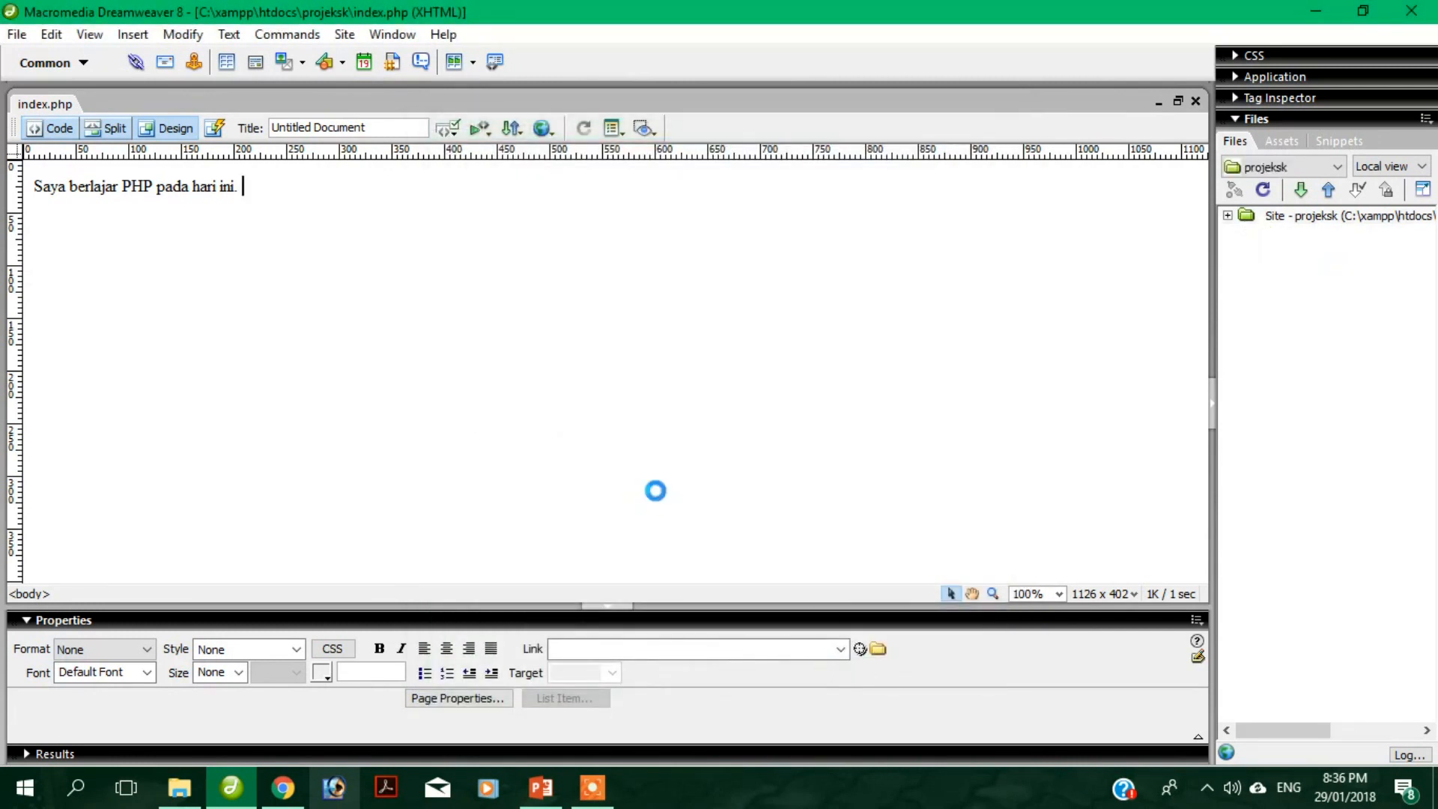